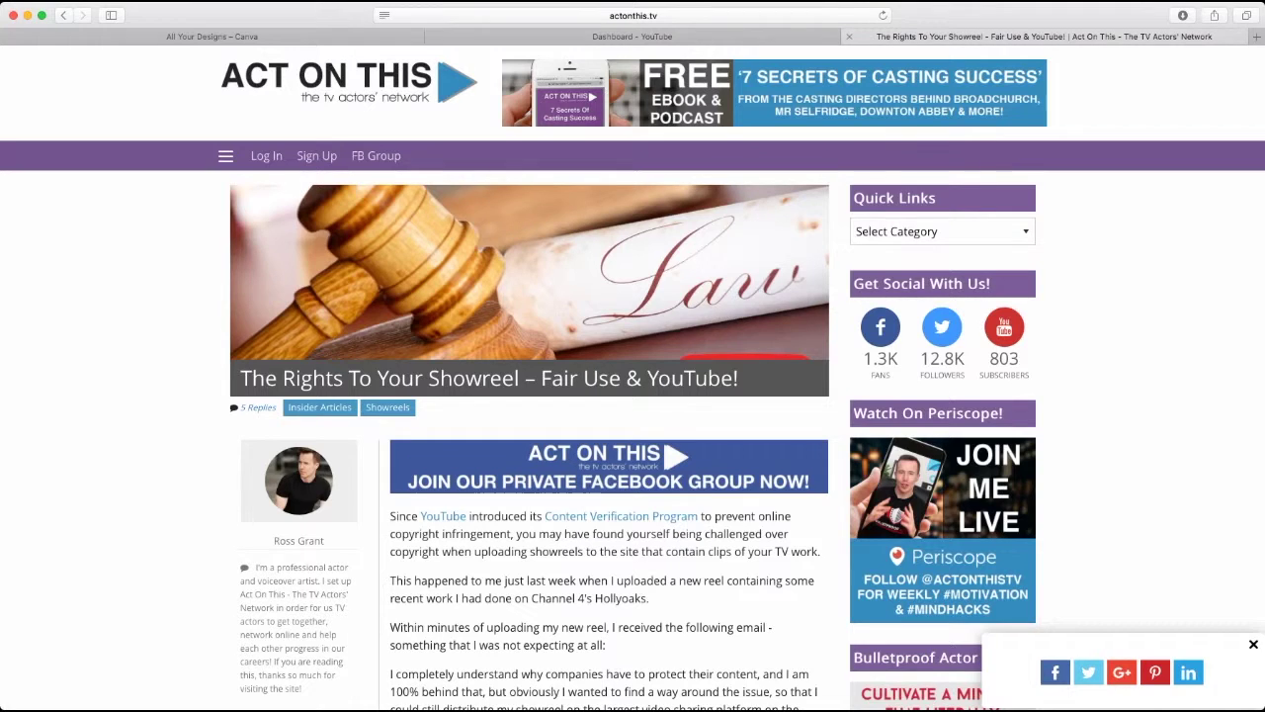
Switch to the YouTube tab and refresh Creator Studio to reach the showreel's Info & Settings page
key(ctrl+shift+Tab)
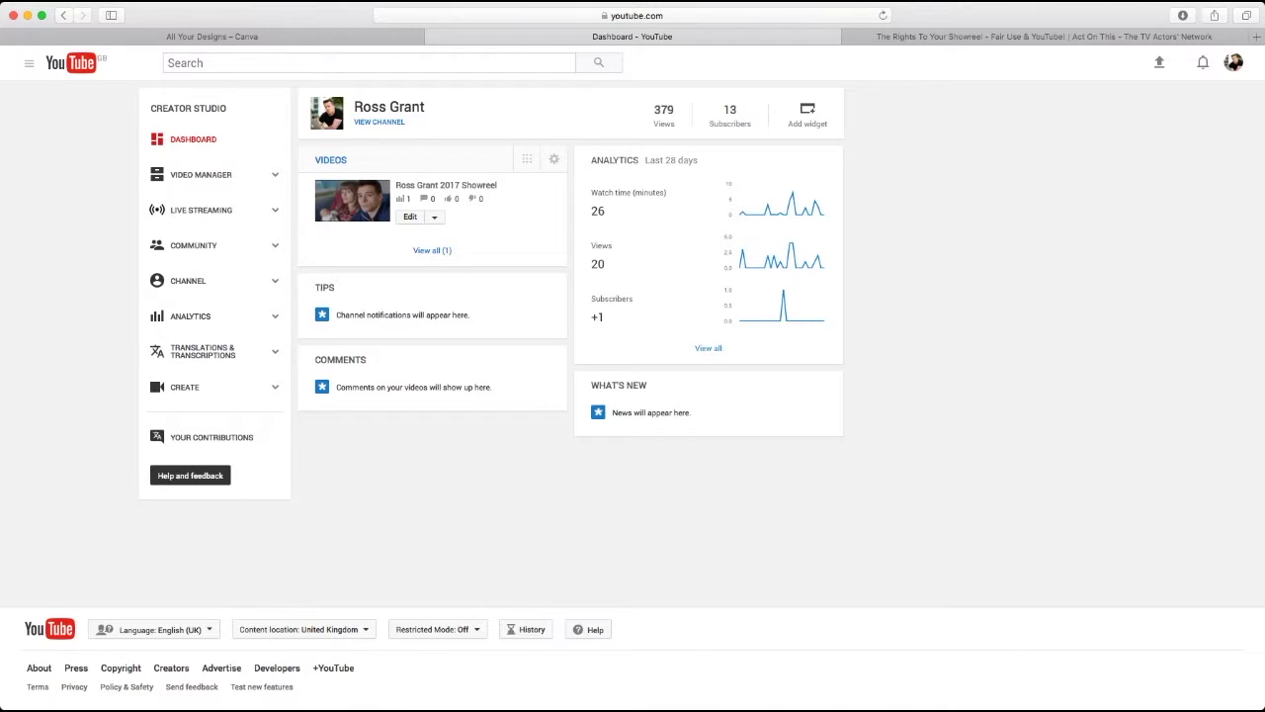
key(super+r)
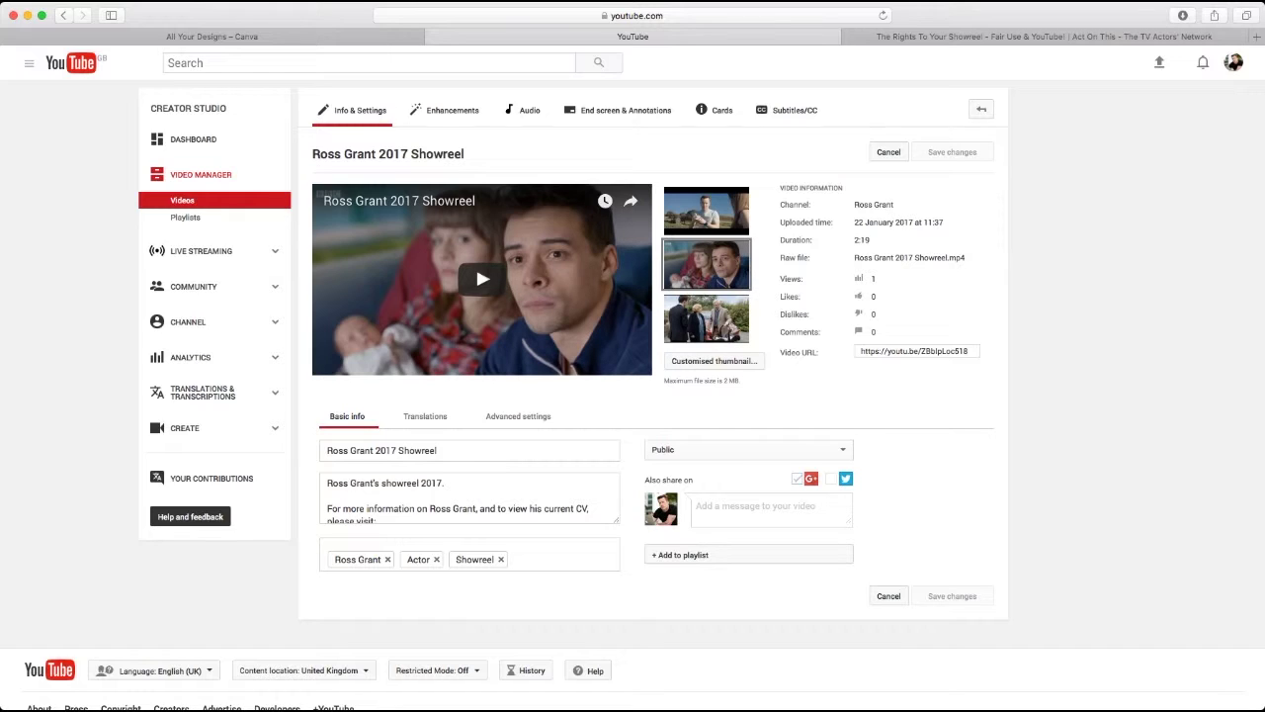
Set the outdoor still as the showreel's thumbnail and save the changes
mouse_move(706, 209)
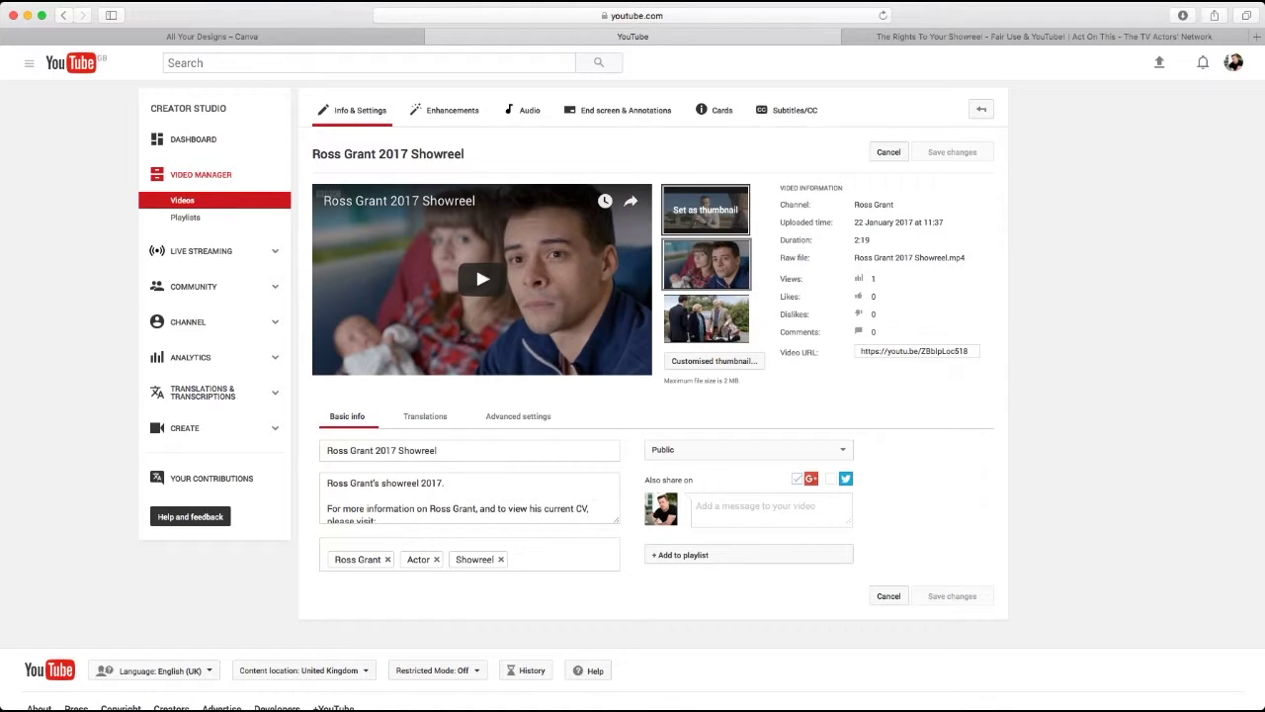
click(706, 210)
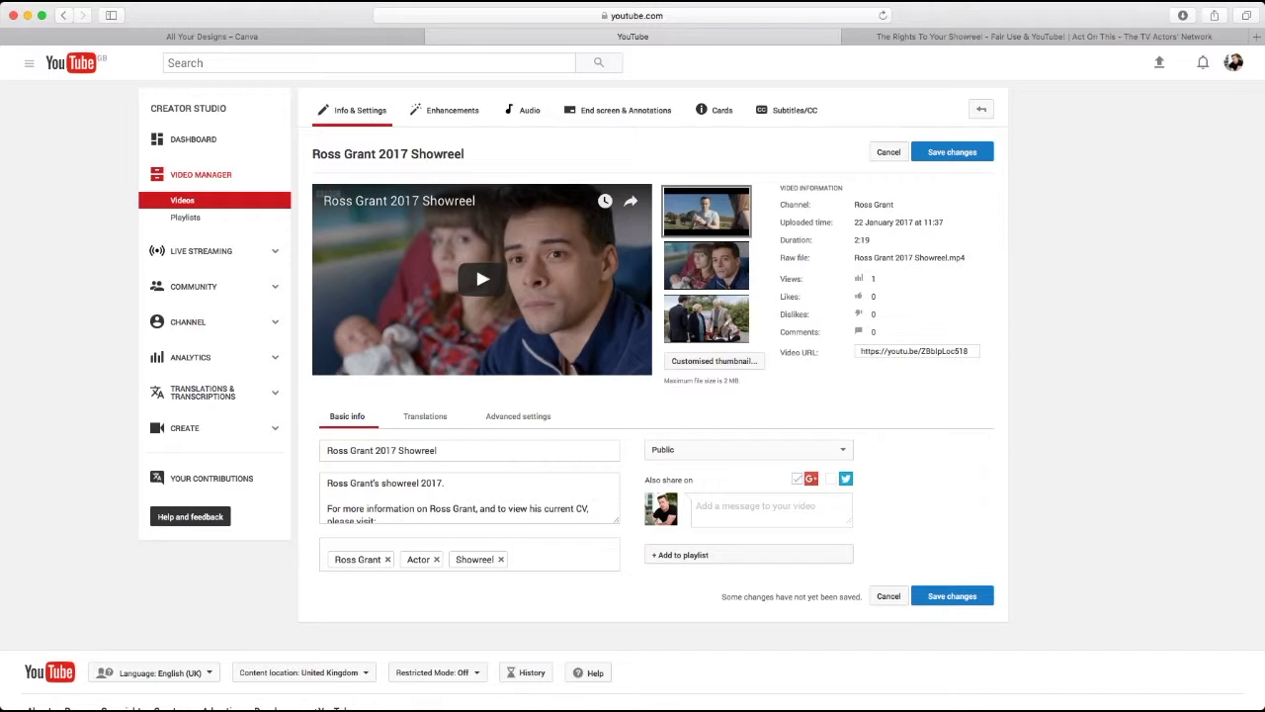
click(952, 151)
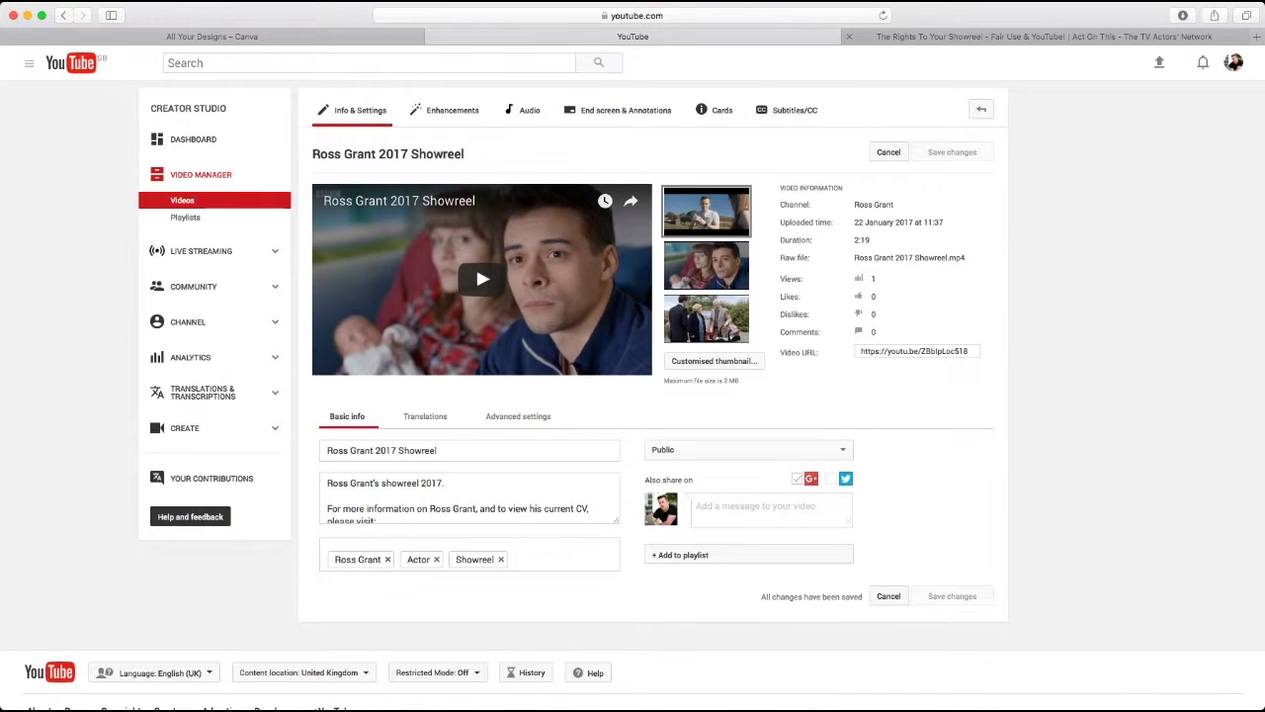
click(1044, 36)
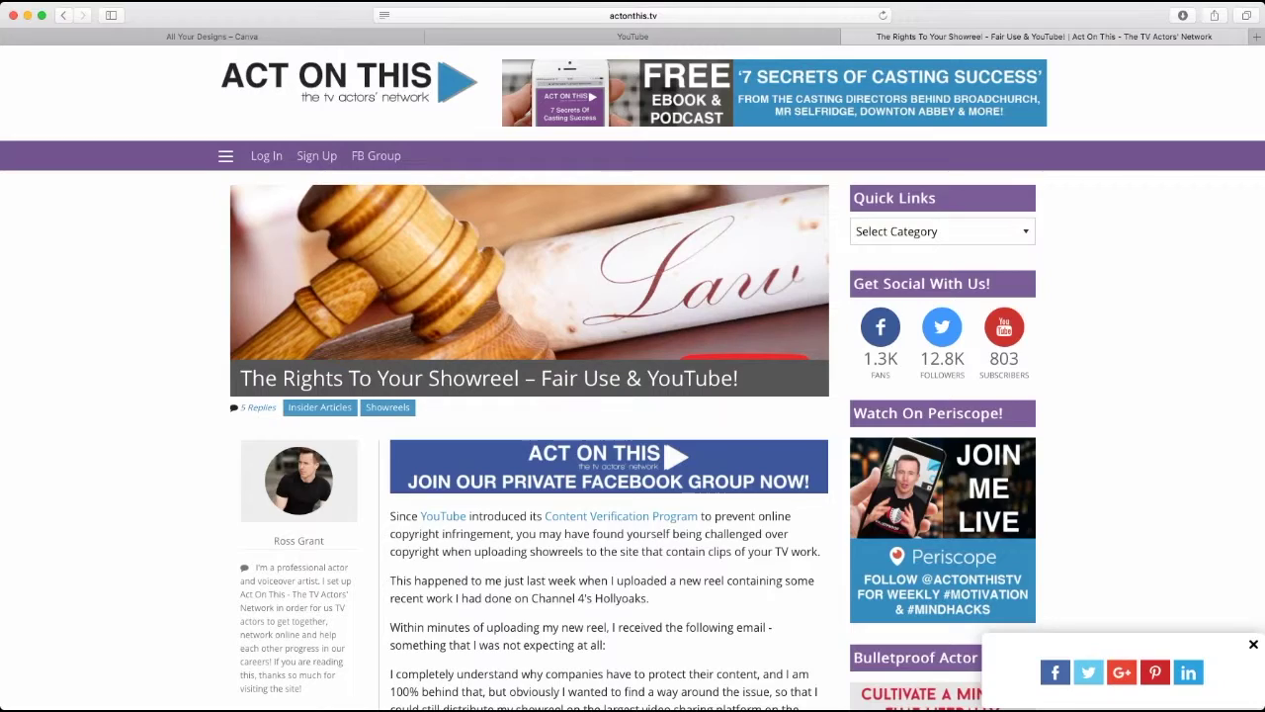
Reload the Act On This article and scroll to the embedded showreel with its outdoor thumbnail
scroll(633, 395, down, 10)
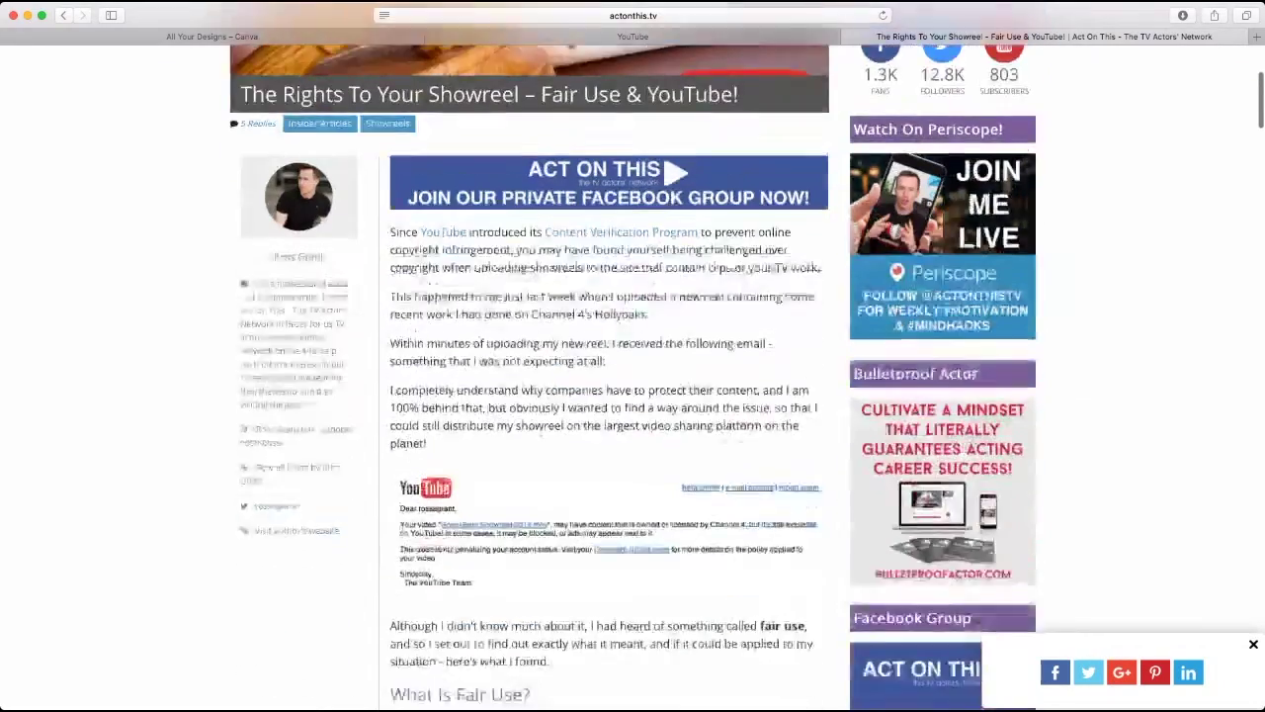
scroll(609, 396, down, 20)
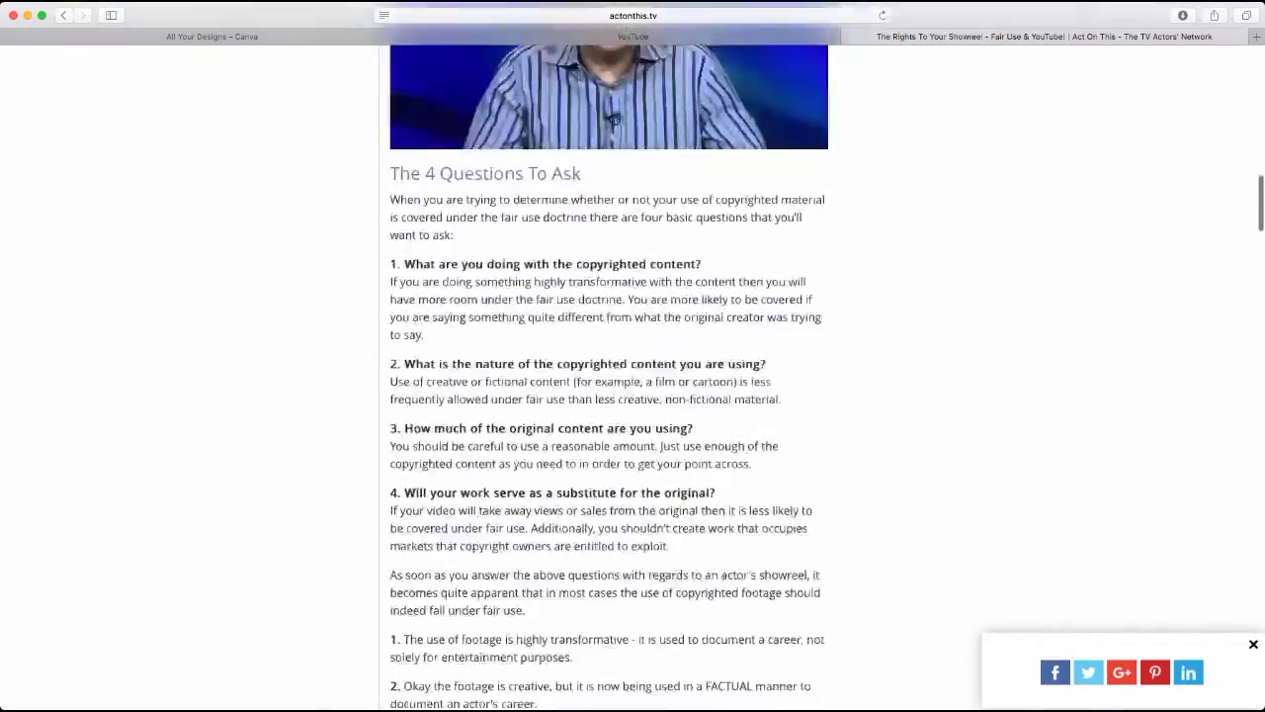
scroll(609, 395, down, 20)
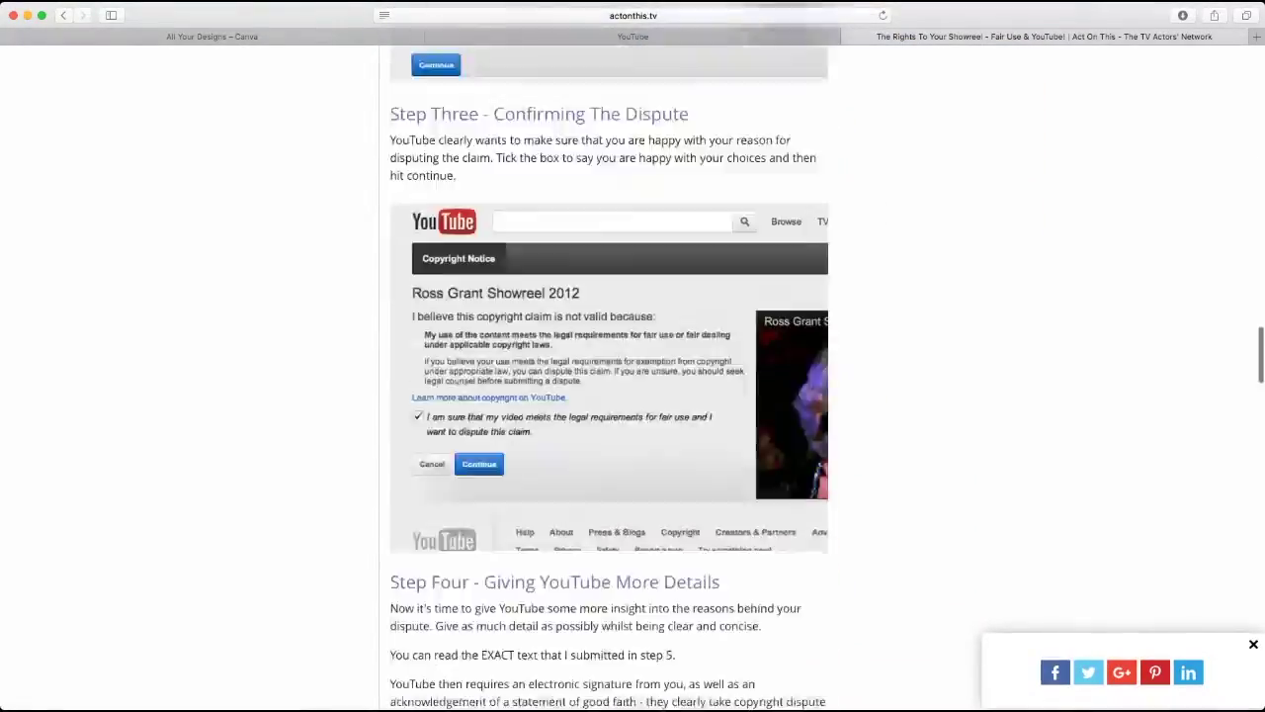
scroll(609, 396, down, 10)
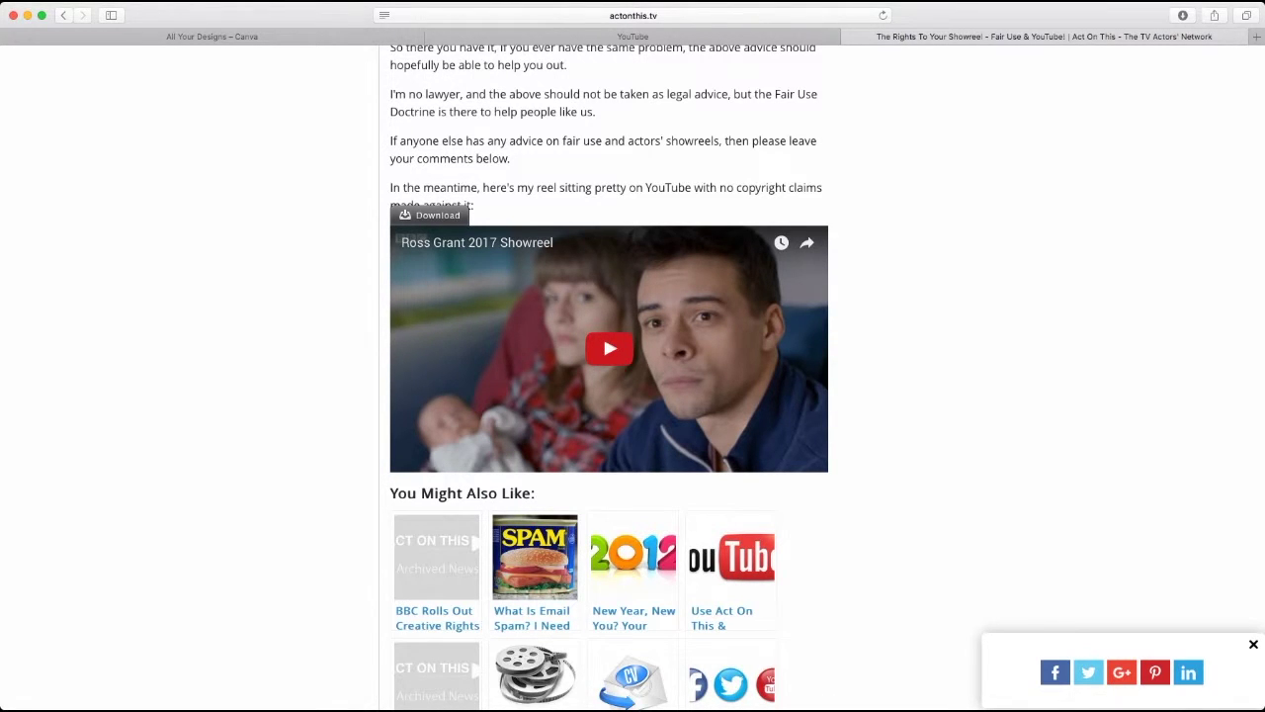
key(super+r)
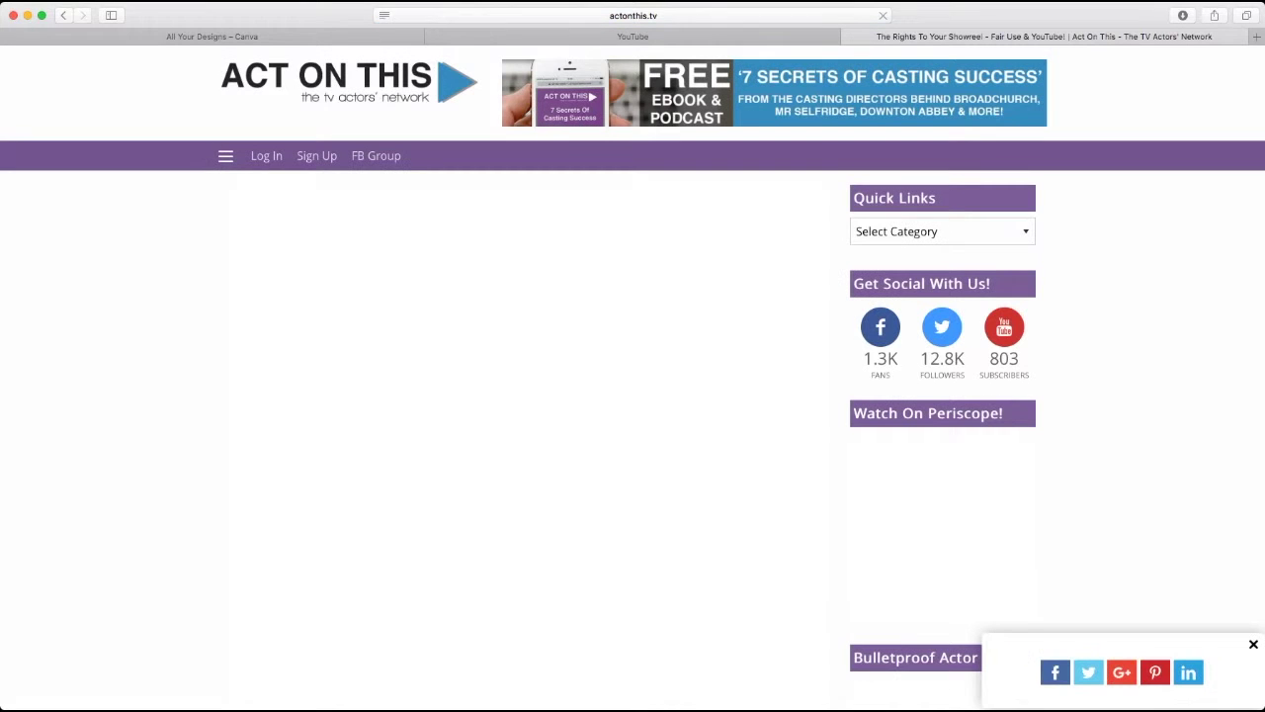
scroll(609, 375, down, 15)
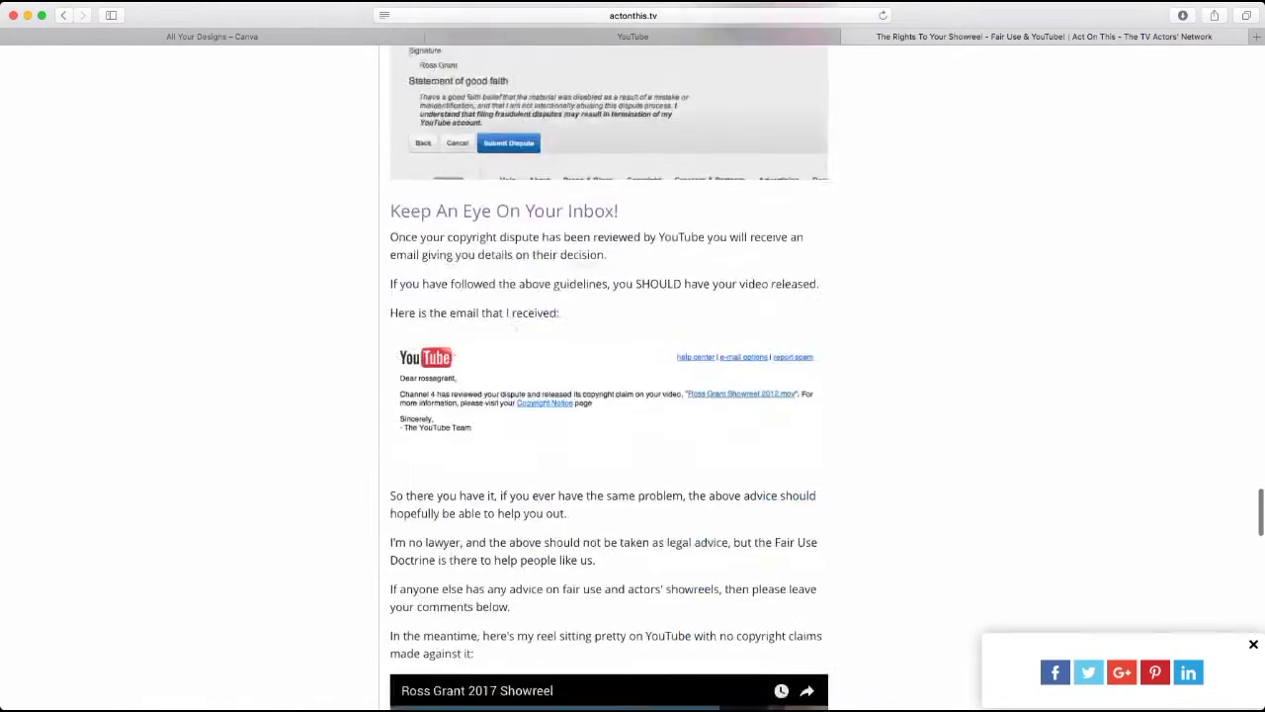
scroll(603, 195, up, 2)
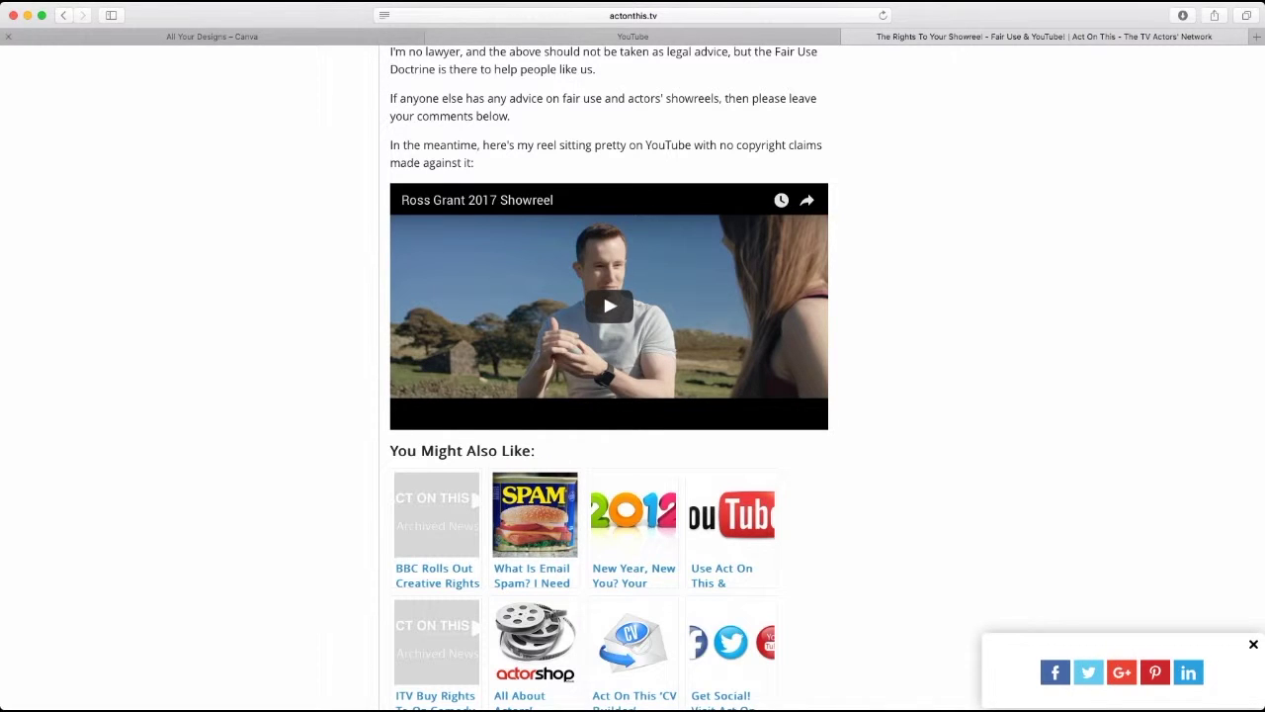
In Canva's Create a design chooser, scroll to the 1280 × 720 px YouTube Thumbnail
key(ctrl+Tab)
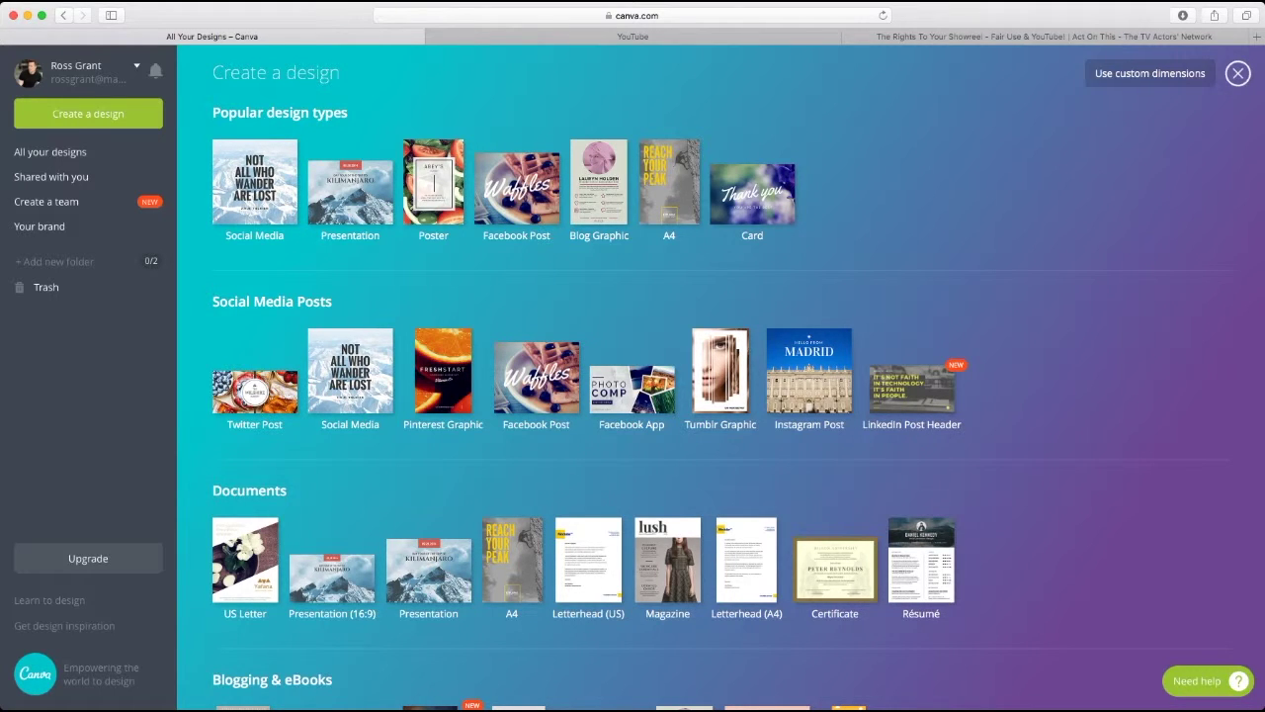
scroll(633, 396, down, 5)
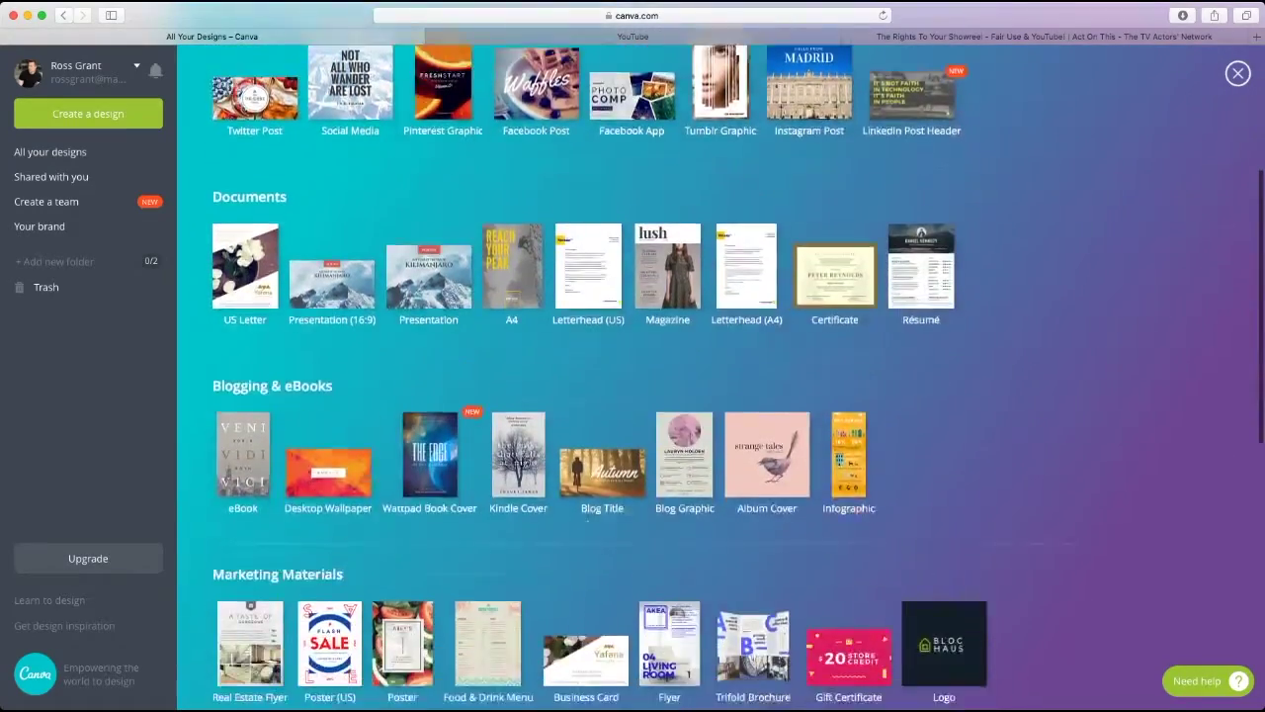
scroll(633, 396, down, 5)
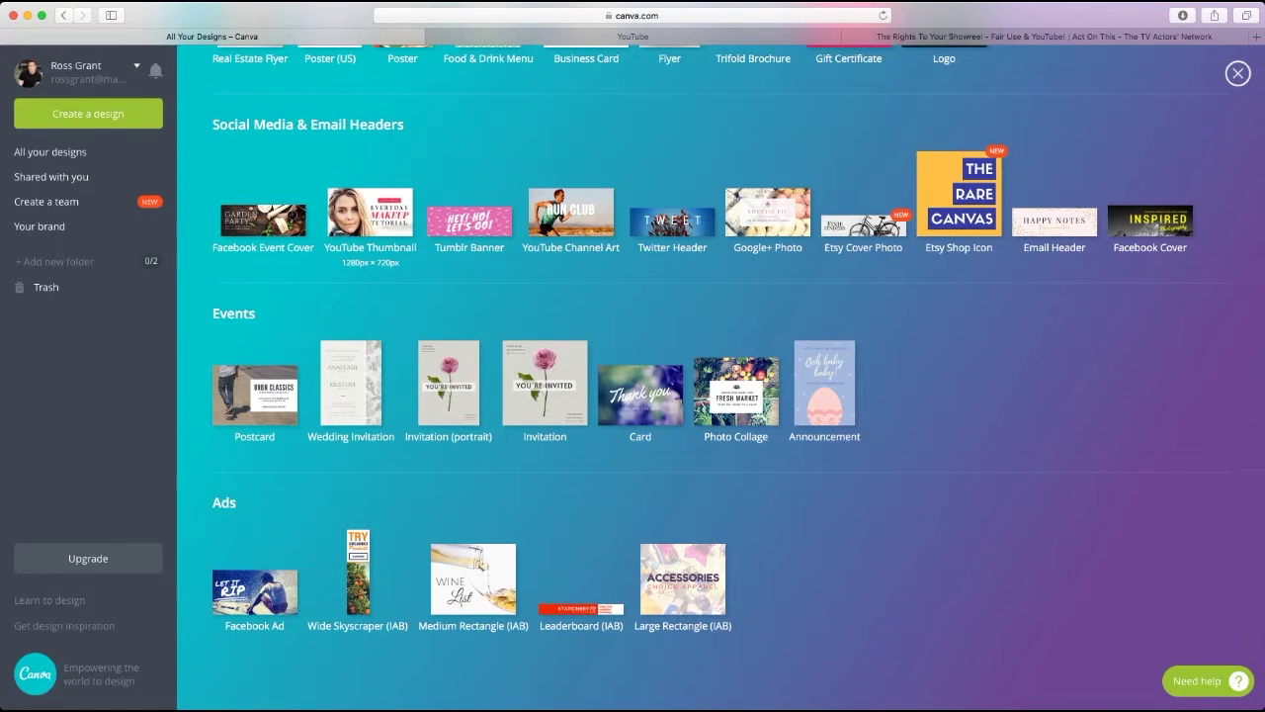
Create a blank YouTube Thumbnail design and browse its free layout templates
click(370, 212)
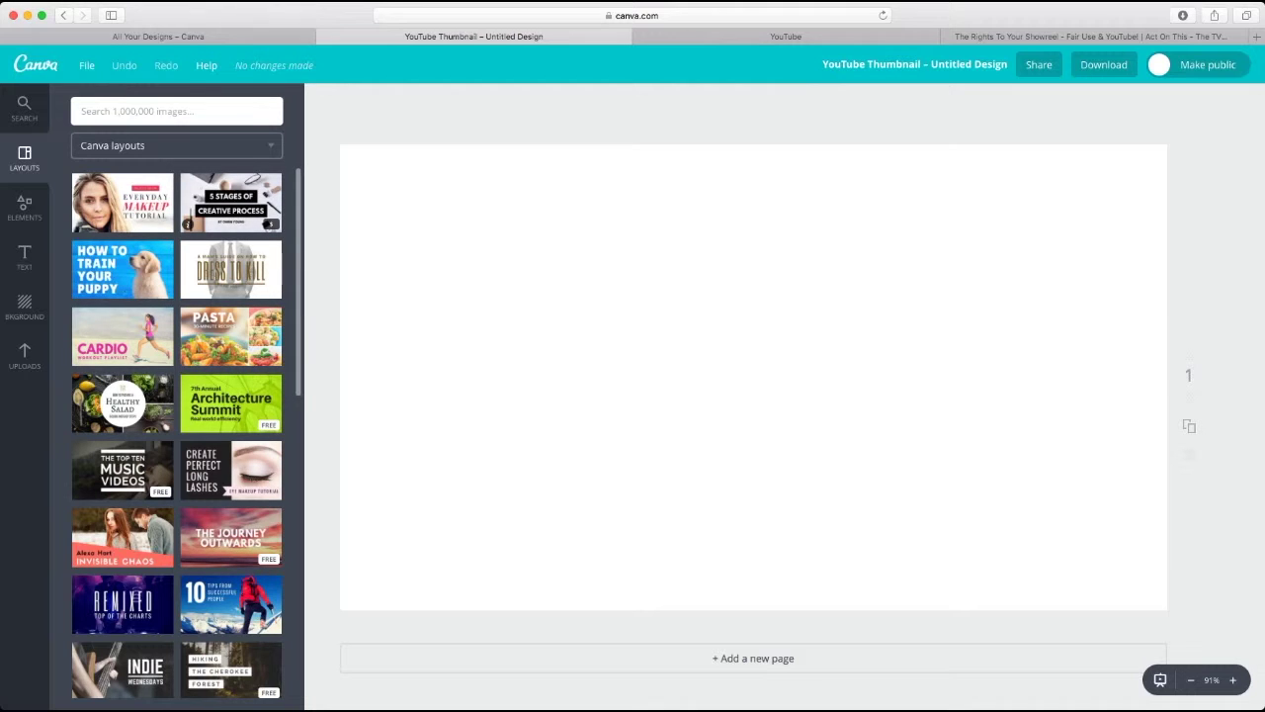
scroll(177, 435, down, 2)
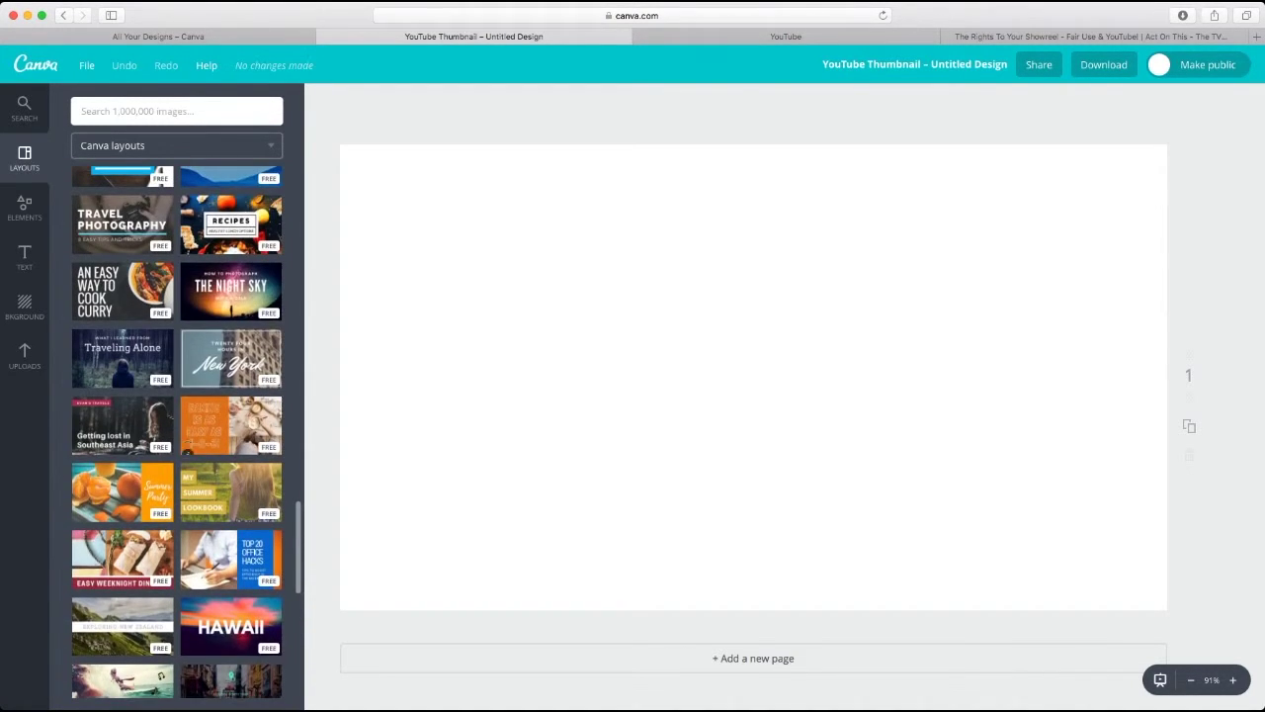
scroll(177, 432, up, 8)
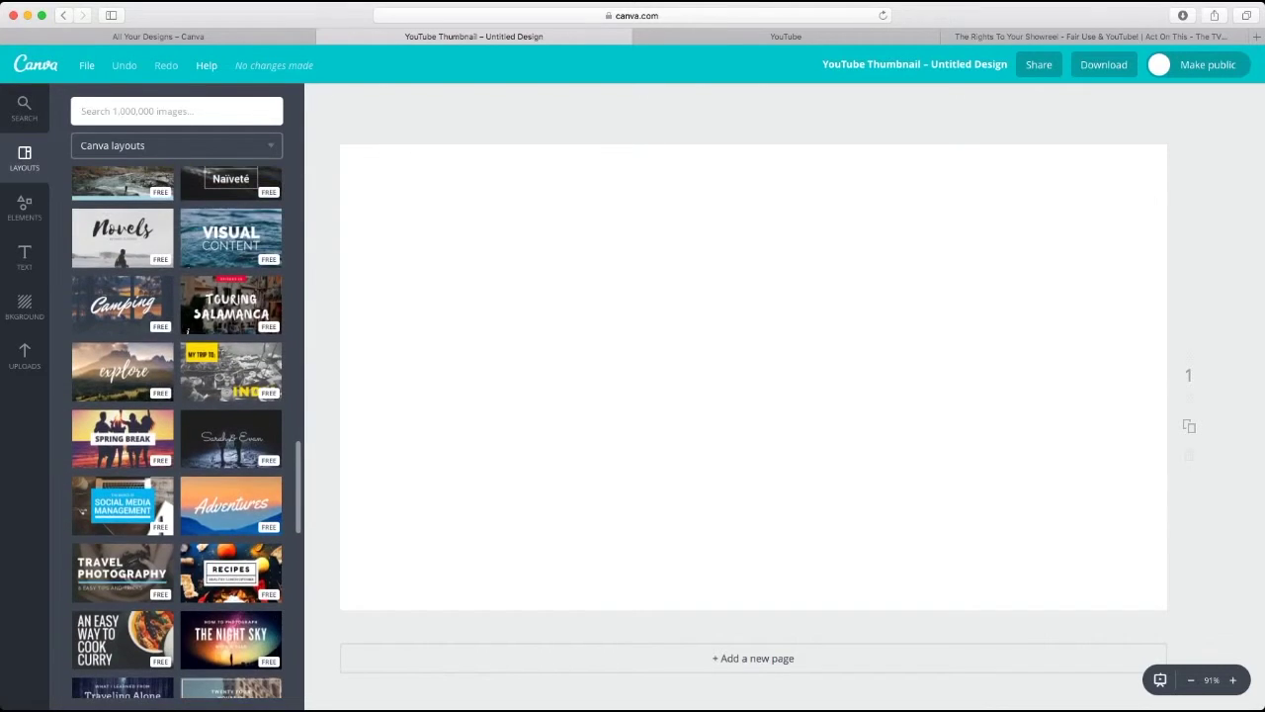
scroll(230, 406, up, 10)
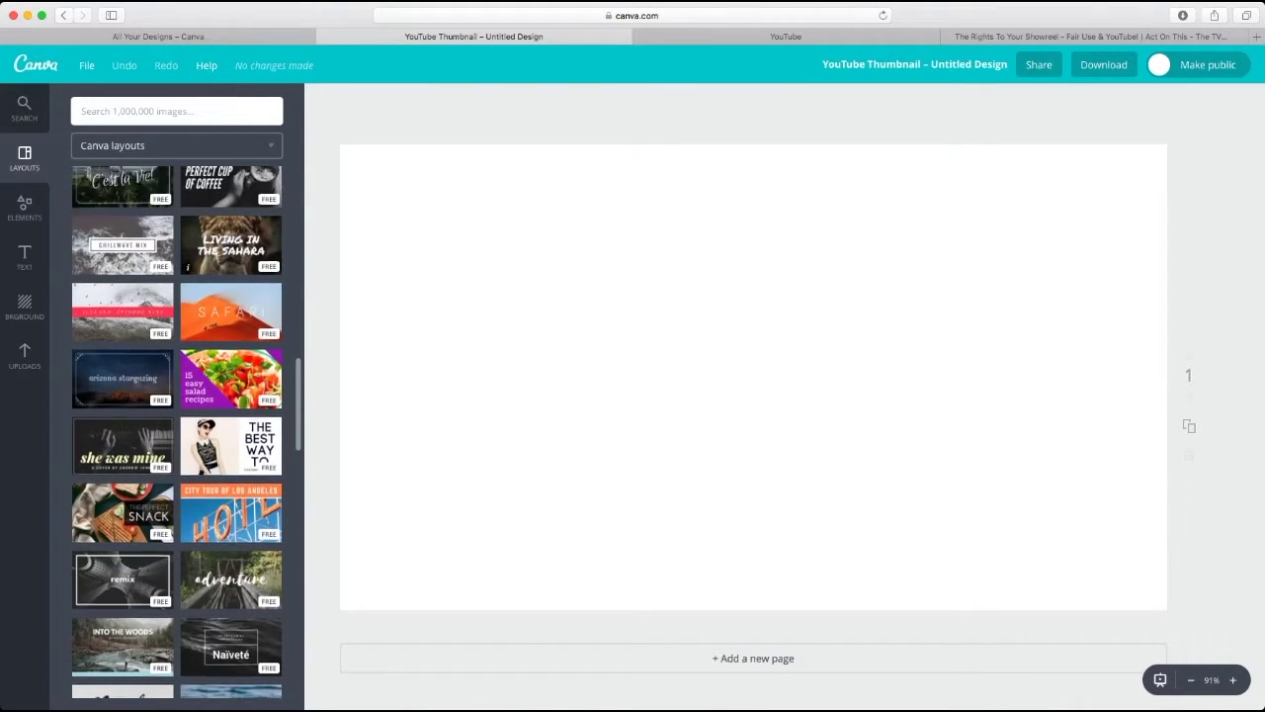
scroll(231, 386, up, 2)
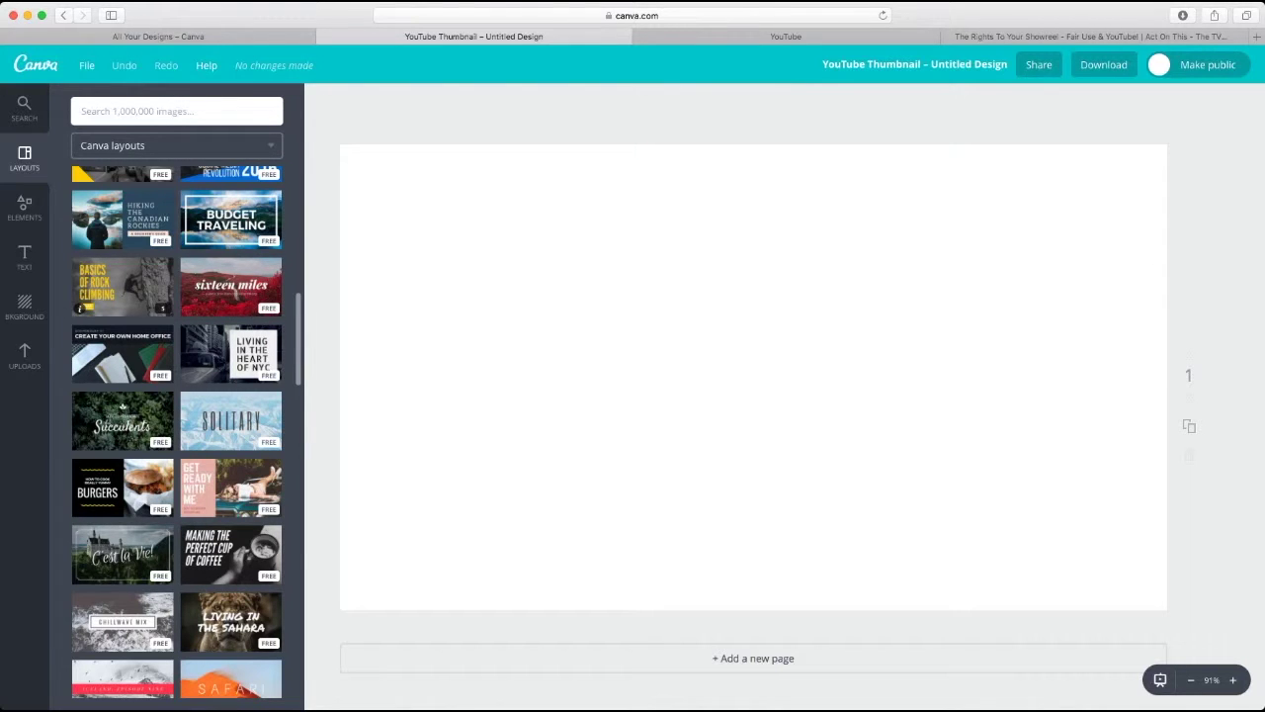
Apply the Basics of Rock Climbing layout and delete its EXPLORAC badge and OUTDOOR GEAR tag
click(122, 286)
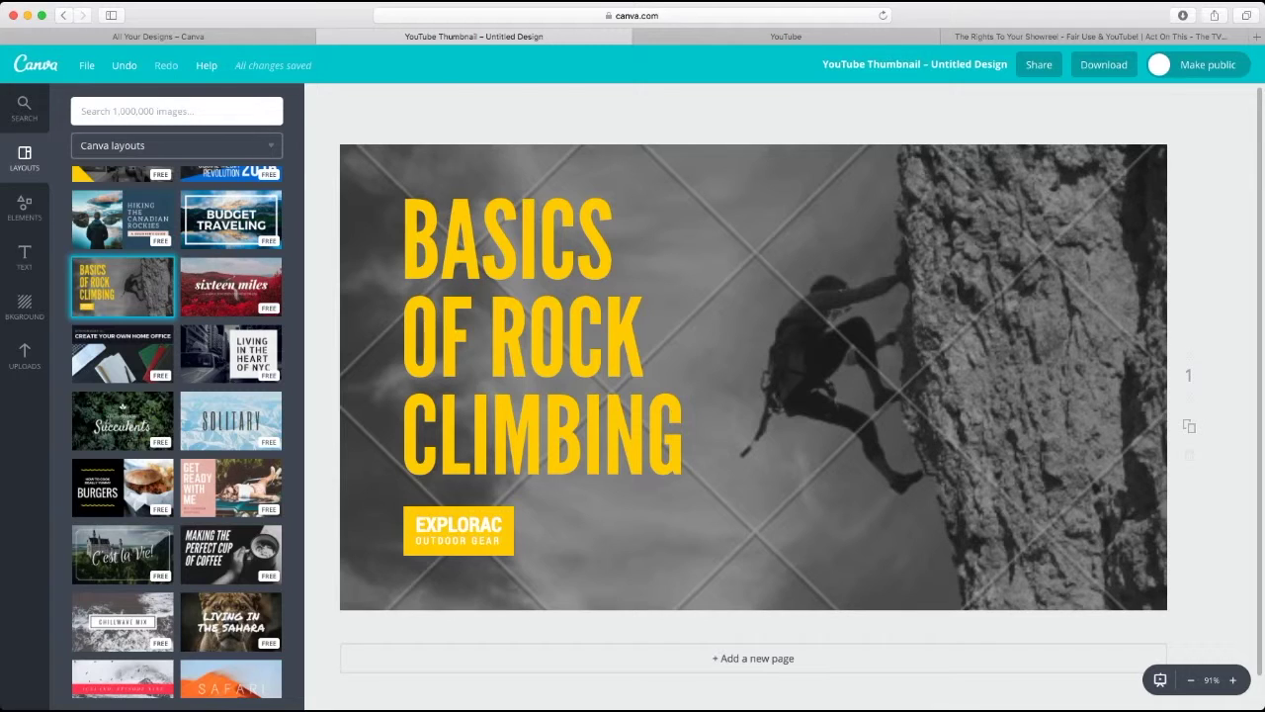
click(435, 524)
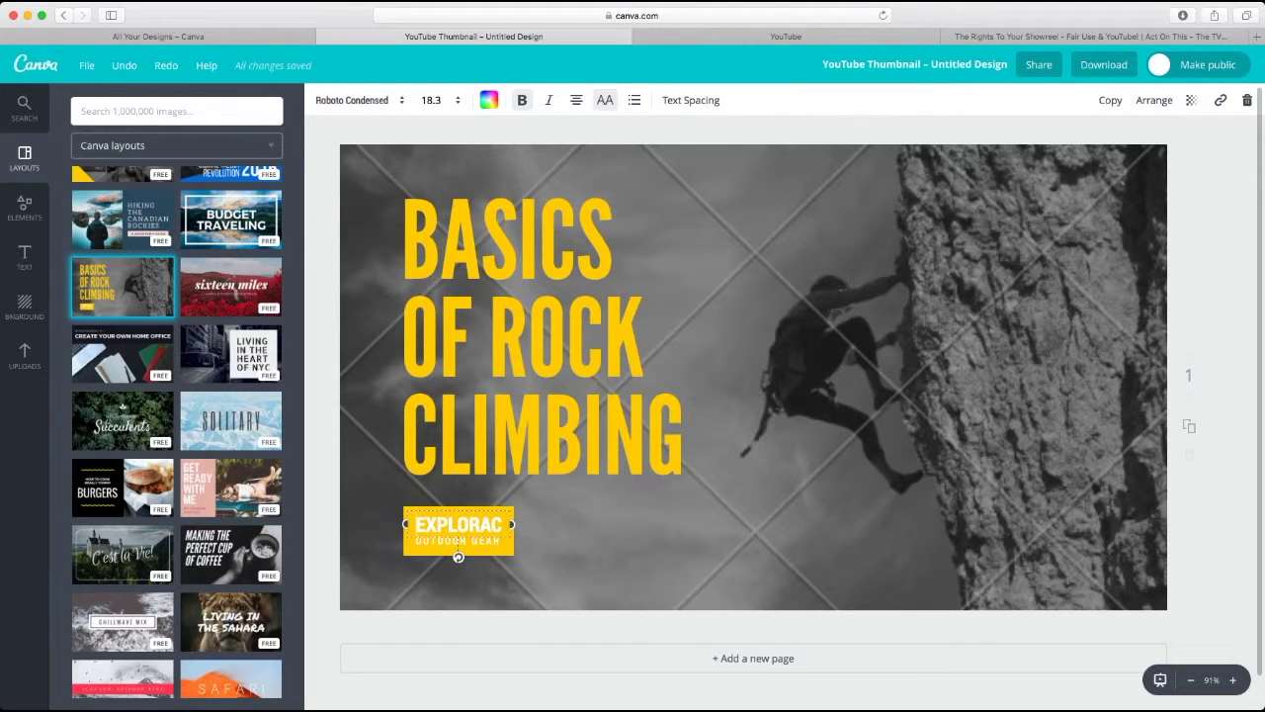
key(BackSpace)
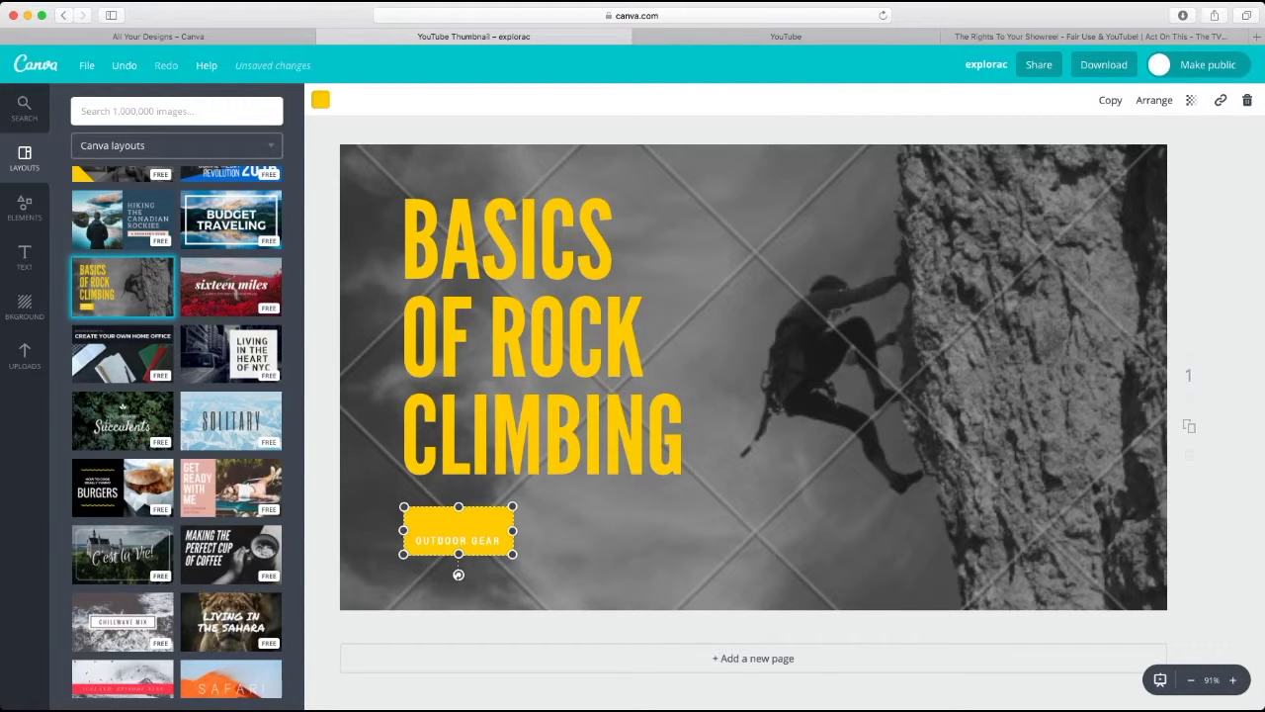
key(BackSpace)
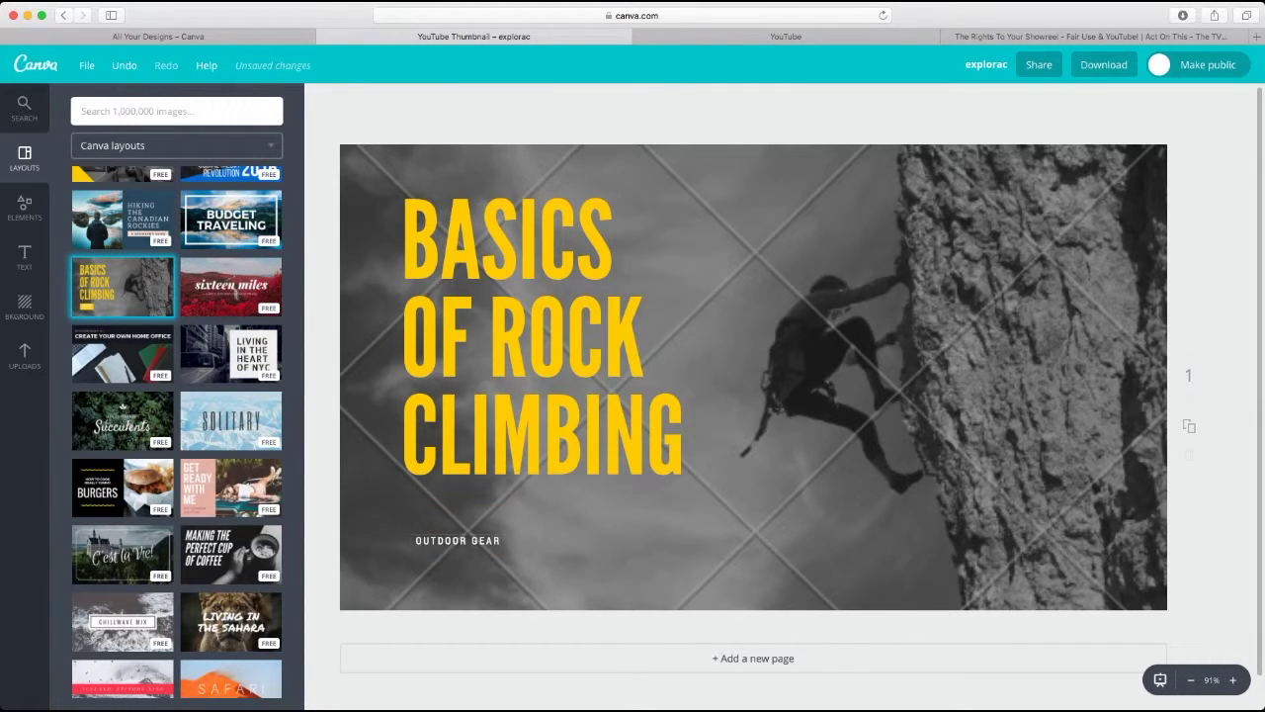
click(458, 539)
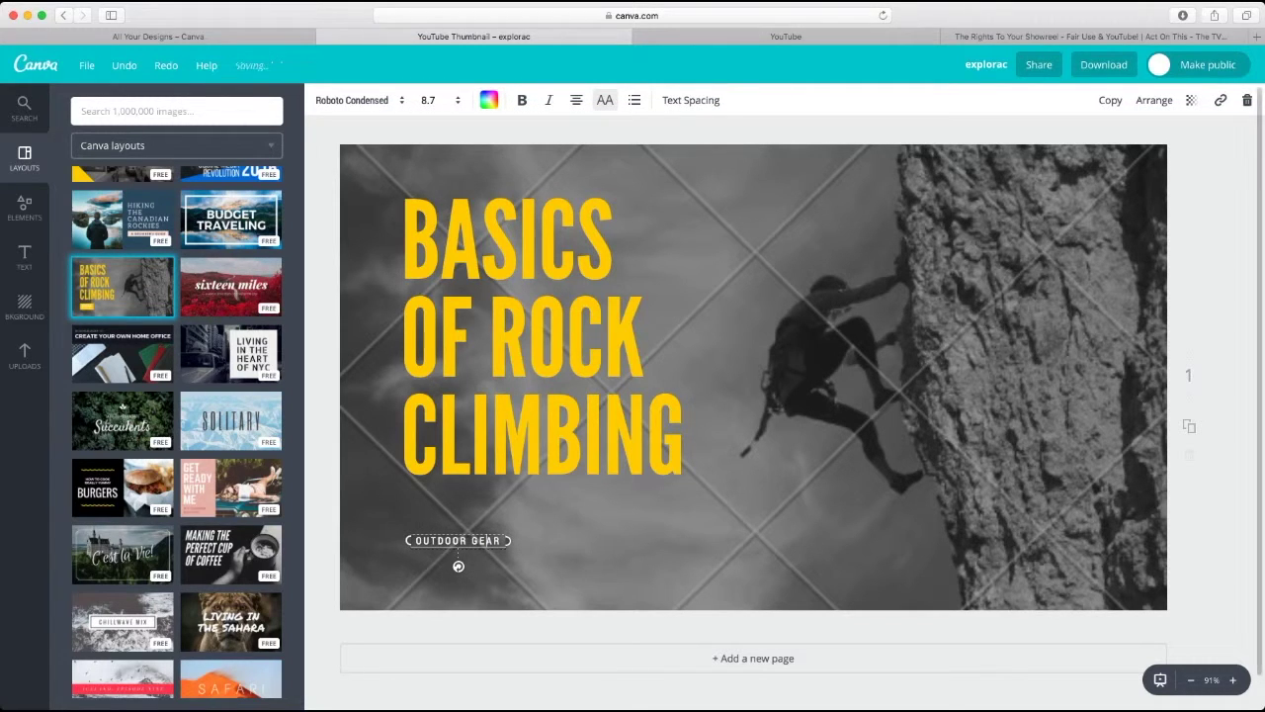
key(BackSpace)
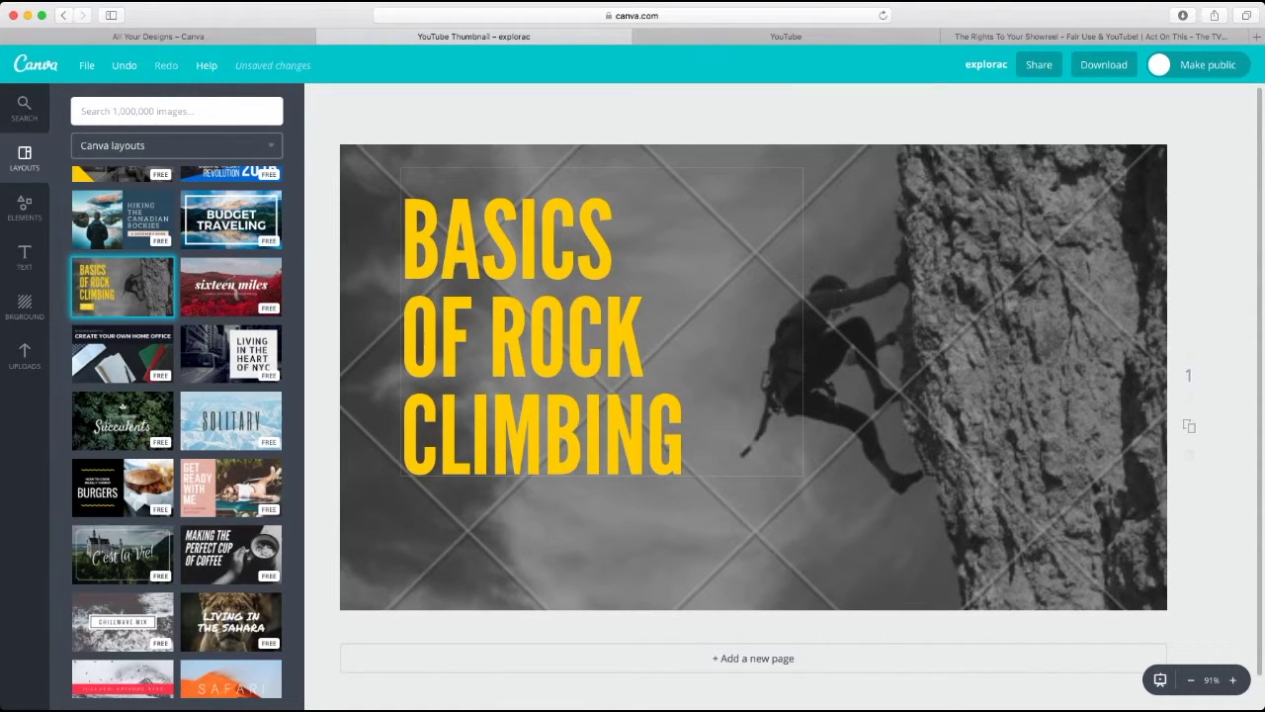
Replace the title with the person's first name, surname and SHOWREEL, with 2017 on a new line
double_click(507, 237)
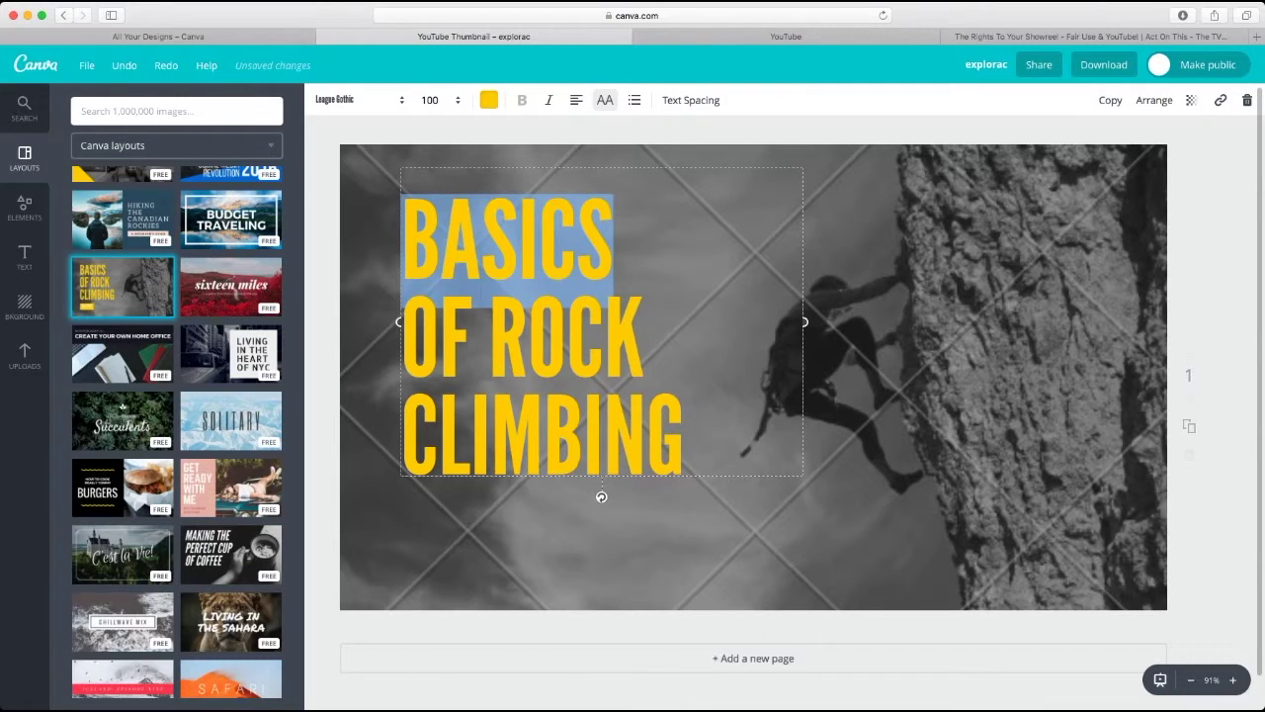
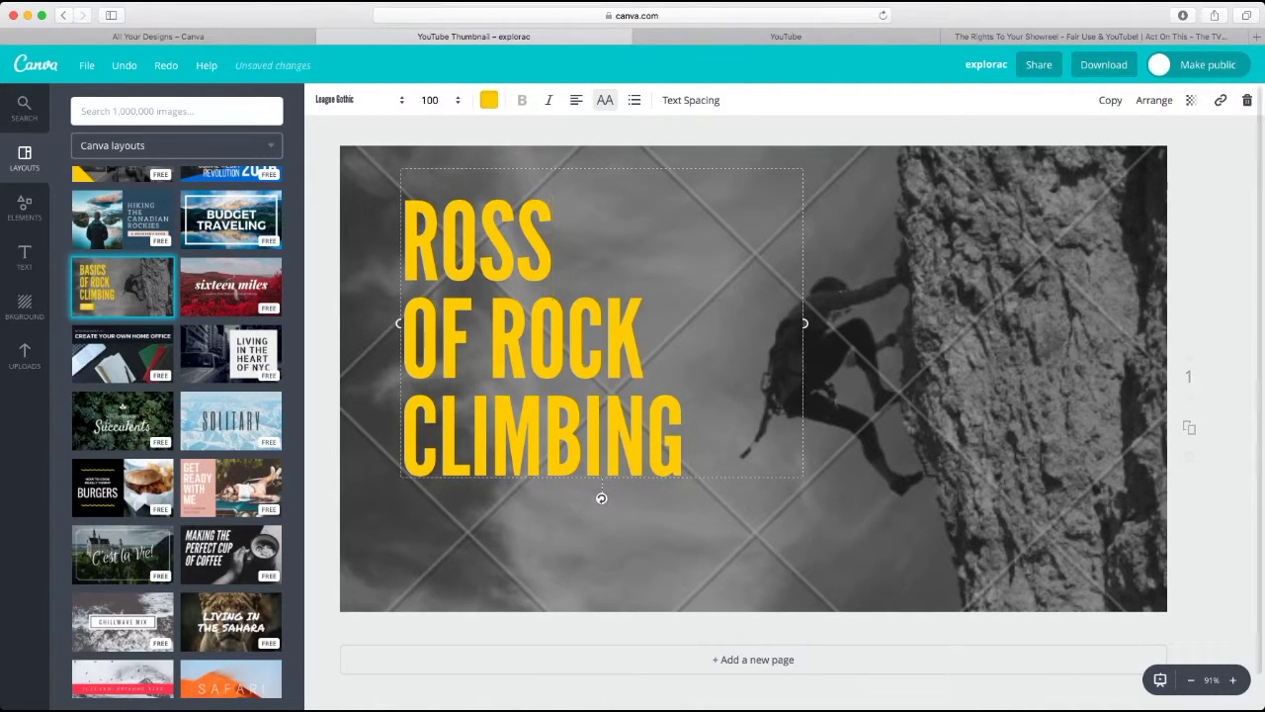
drag(684, 473, 404, 314)
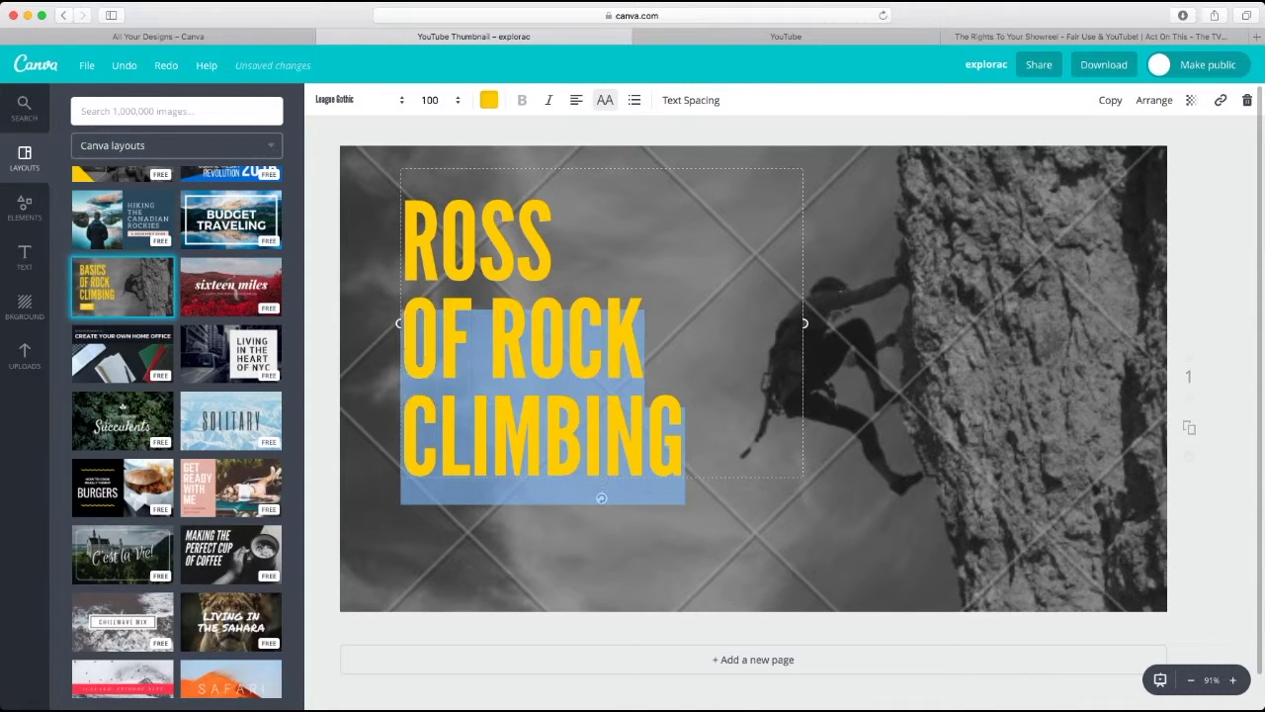
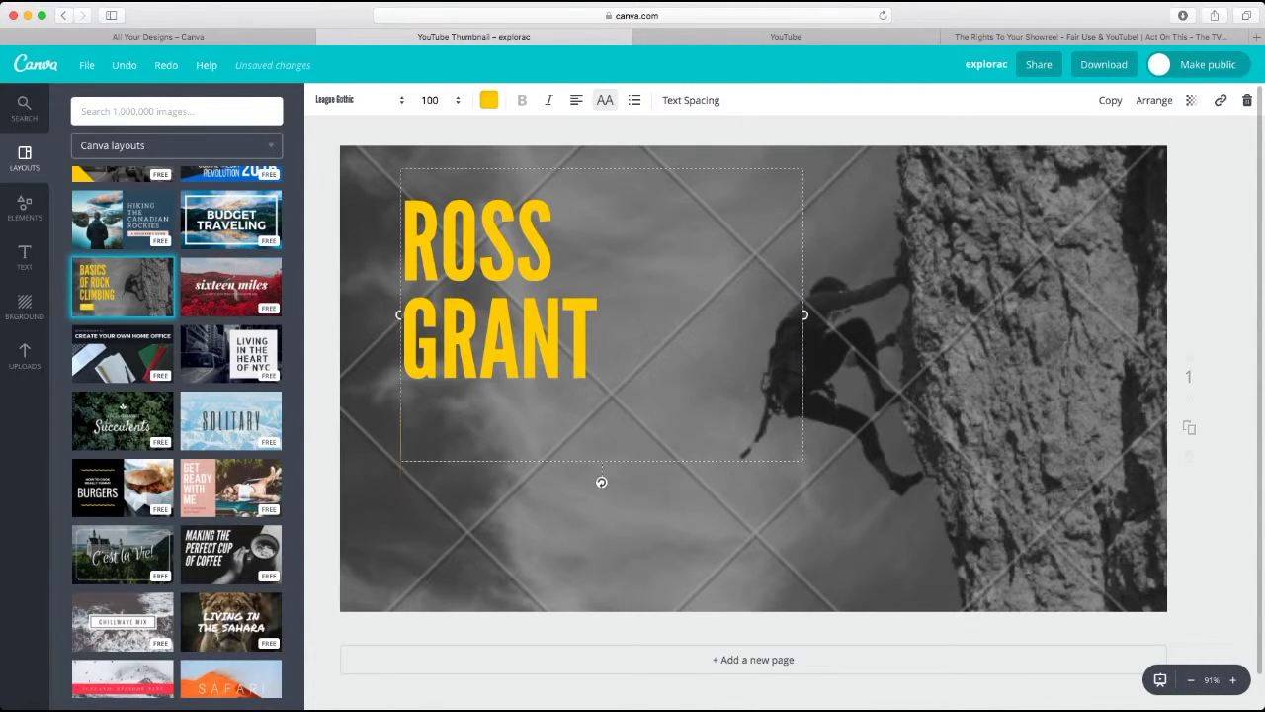
text(SHOWREEL)
key(Return)
text(2017)
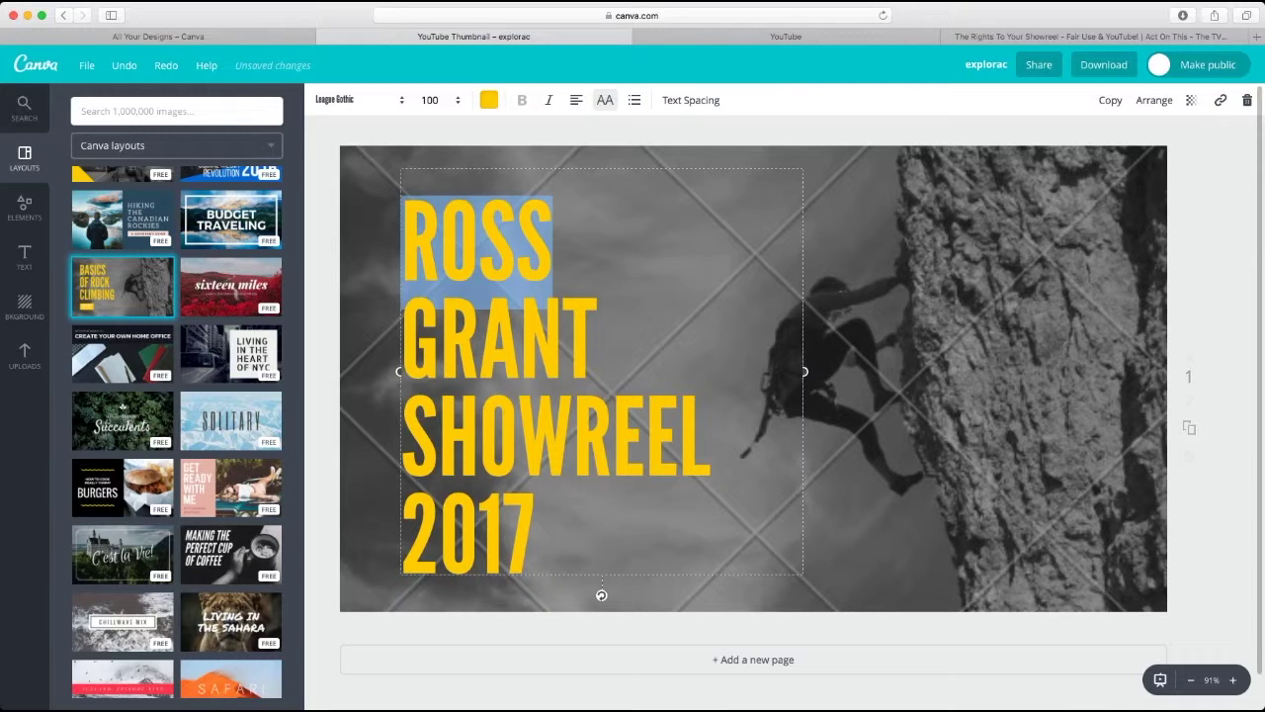
drag(401, 238, 535, 574)
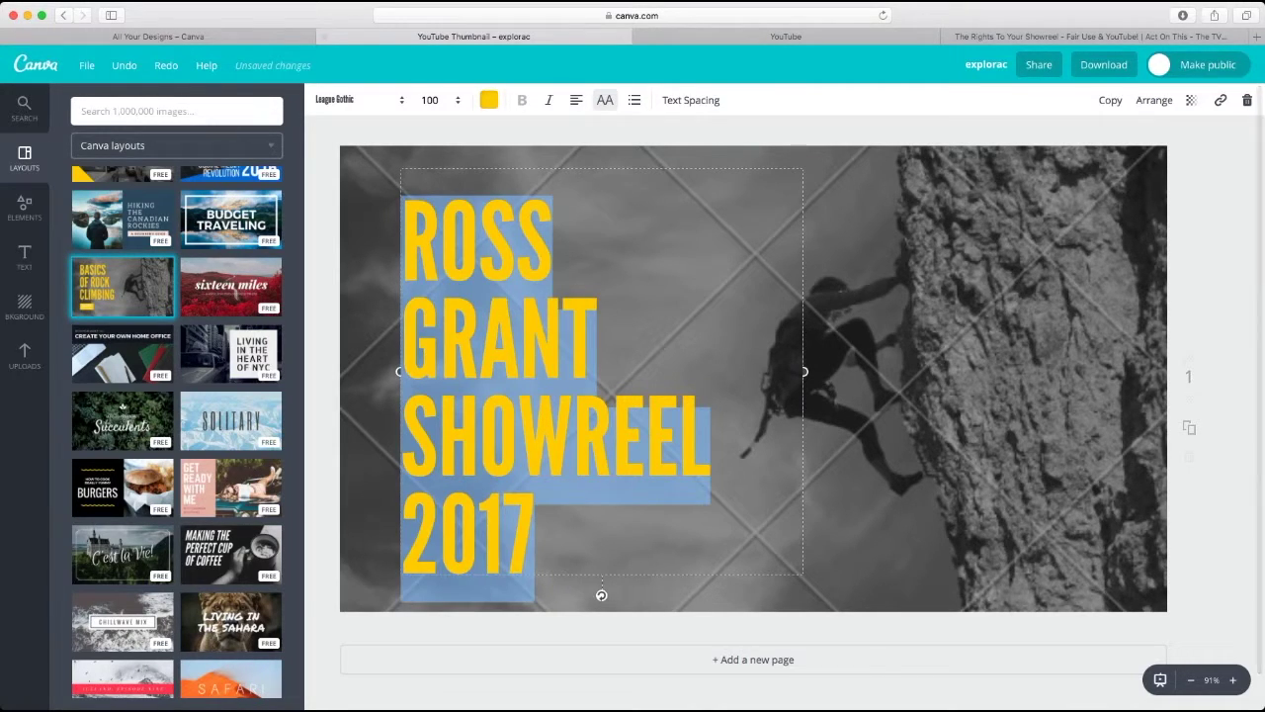
Turn the title text from yellow to white and nudge it slightly up and left
click(488, 100)
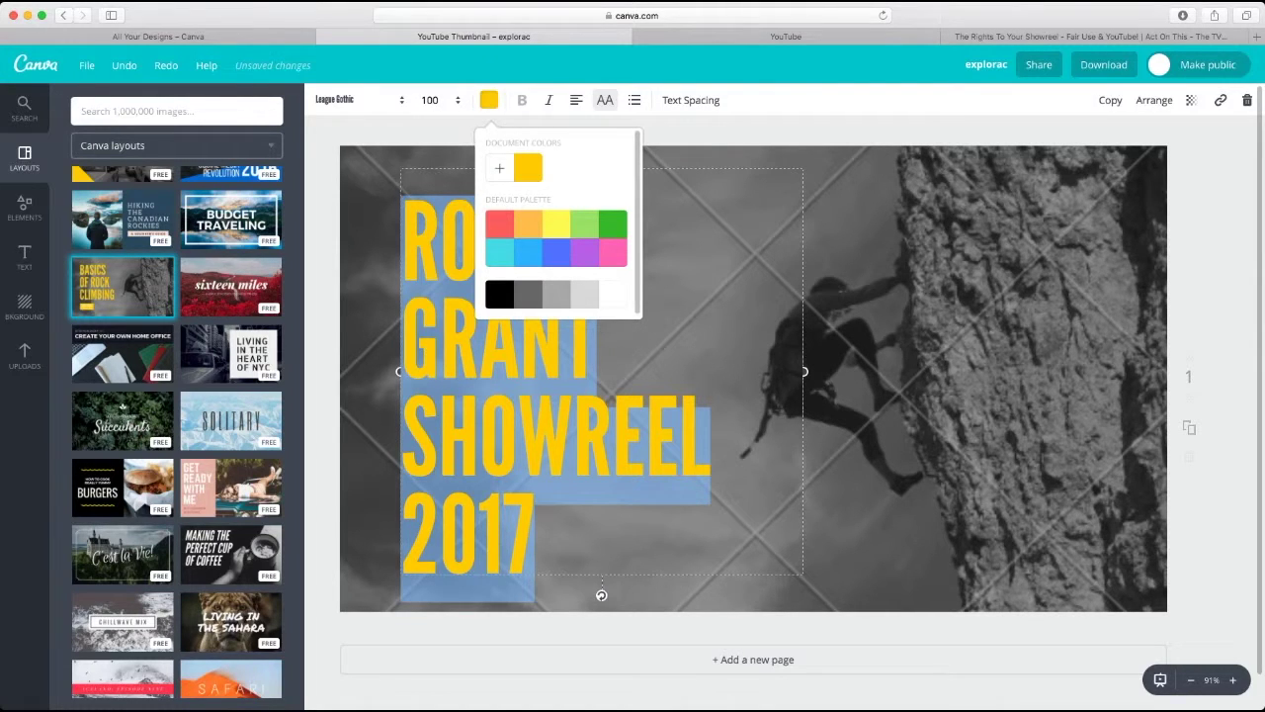
click(613, 293)
key(Escape)
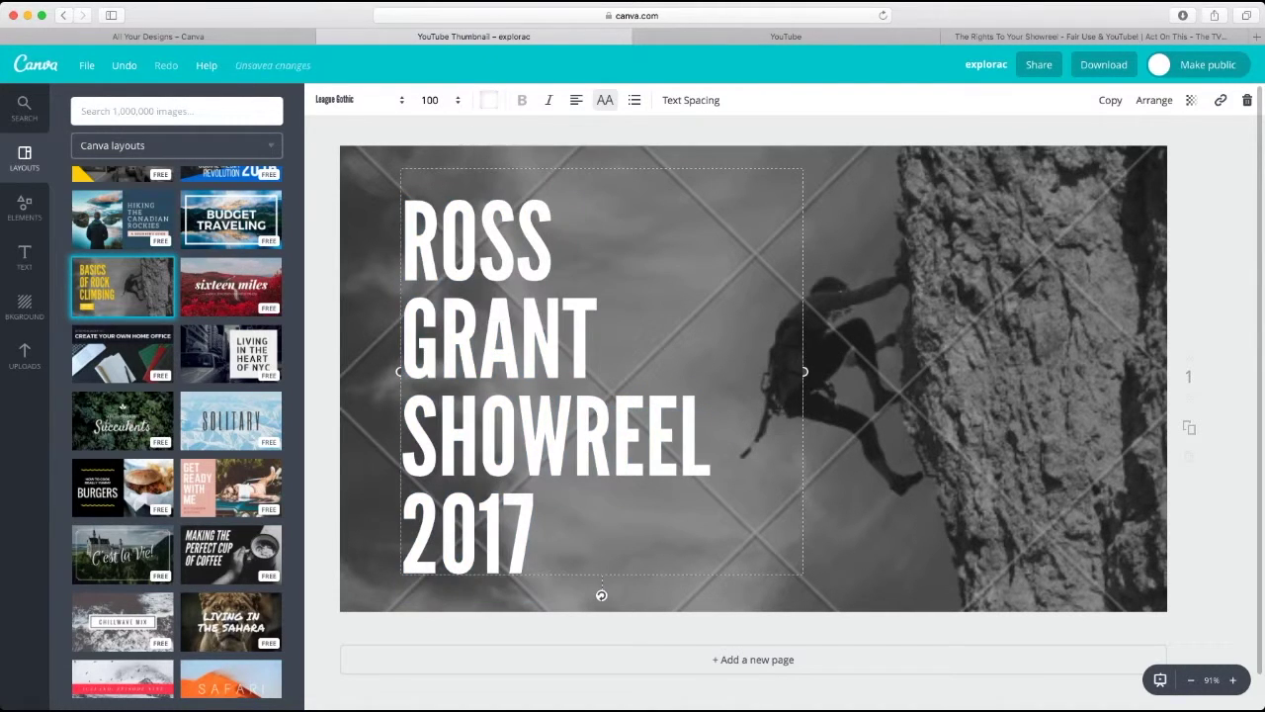
click(989, 395)
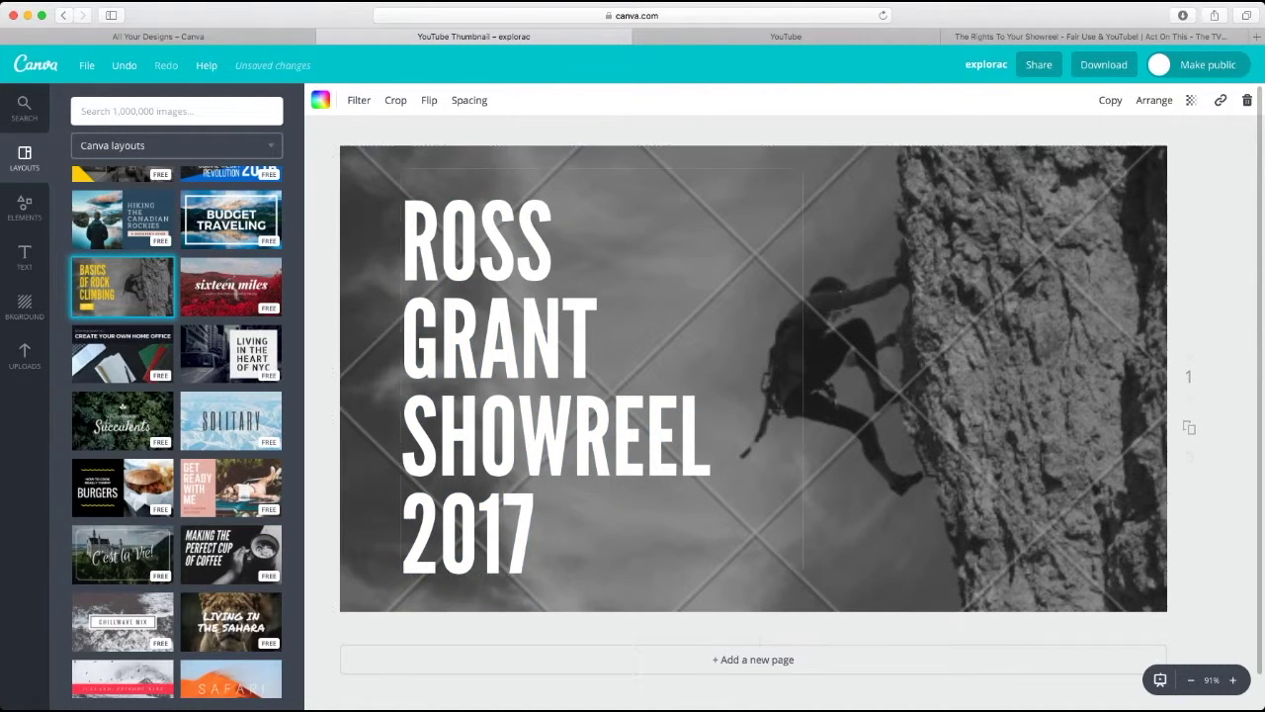
key(Escape)
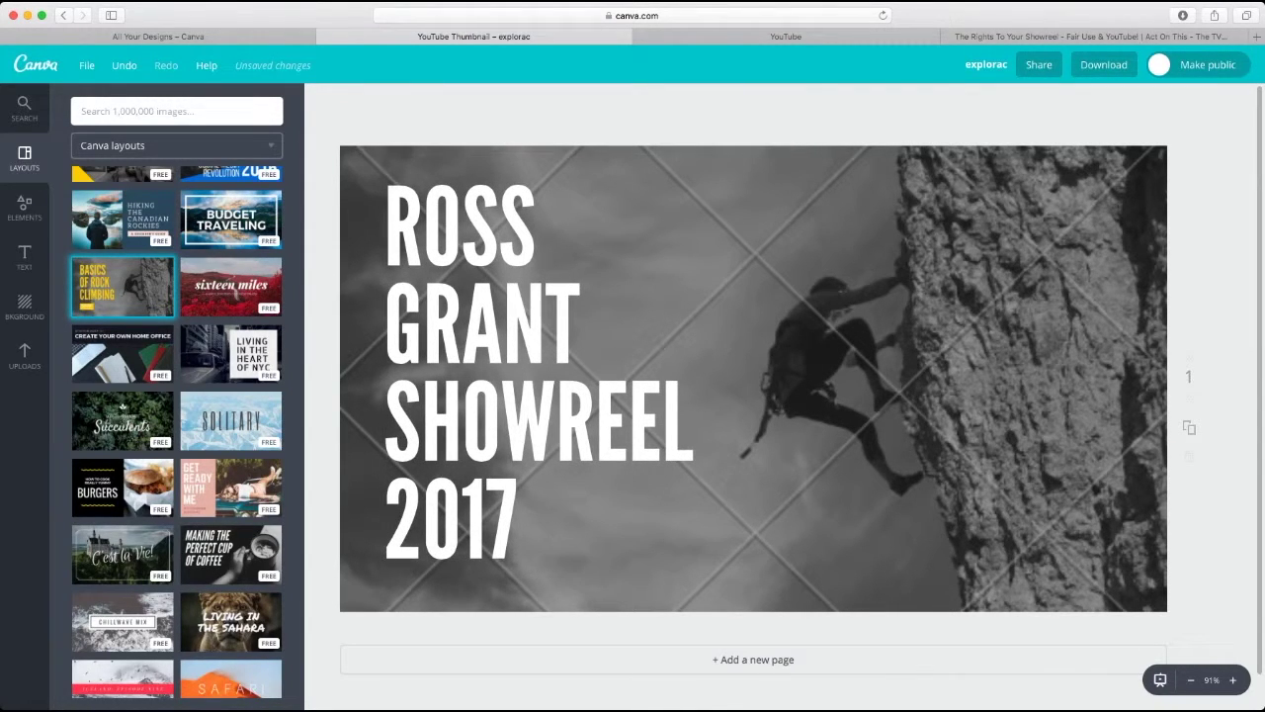
Select the background photo, cancel out of cropping it, and bring up the uploaded headshots
key(Tab)
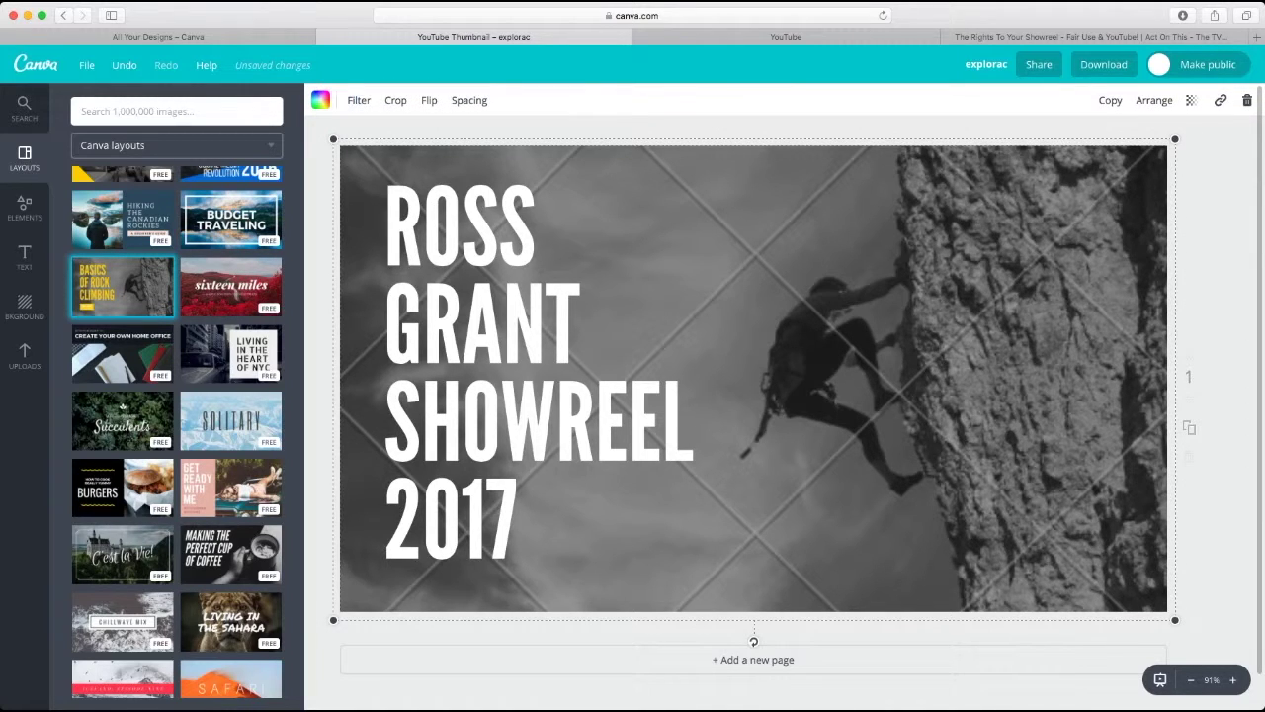
key(Return)
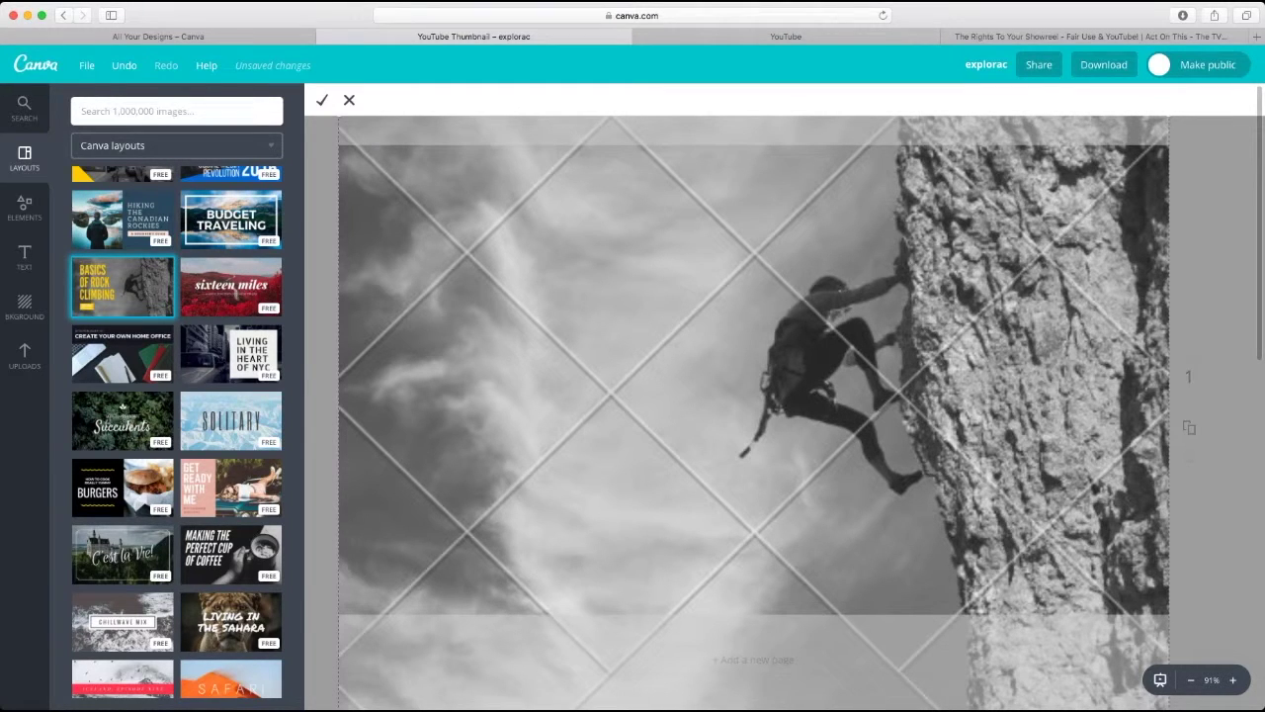
key(Return)
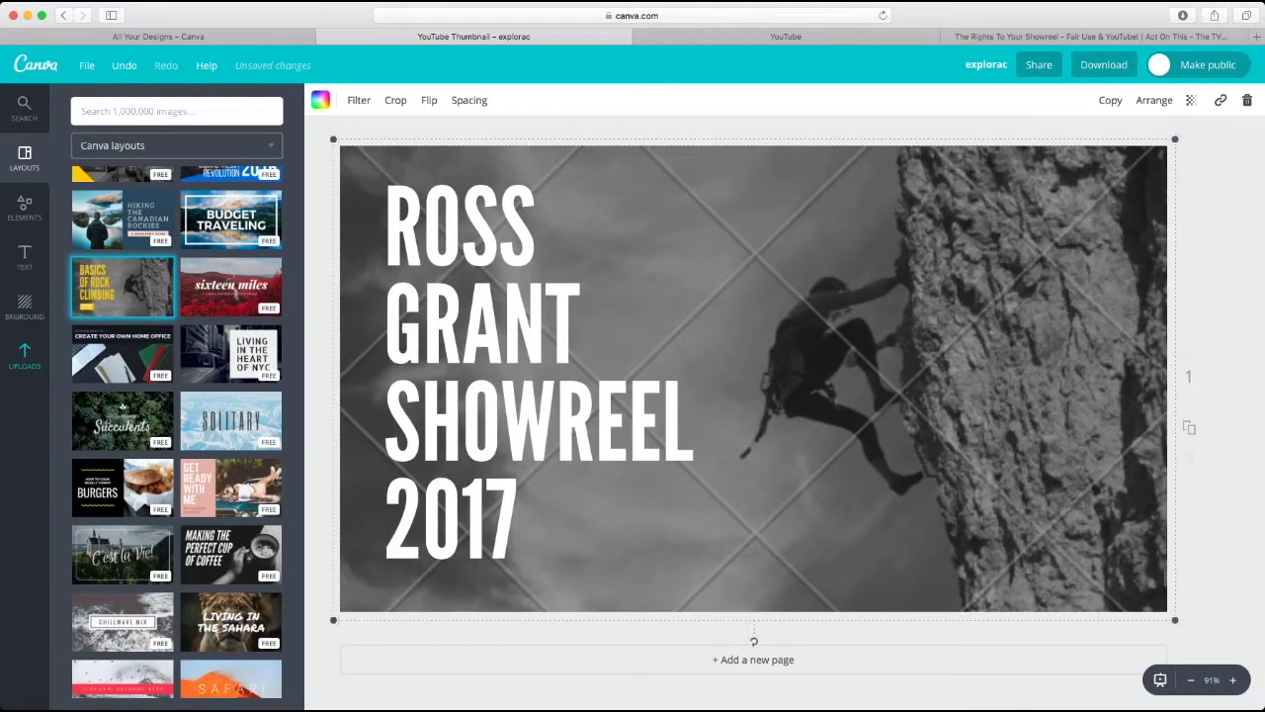
mouse_move(104, 354)
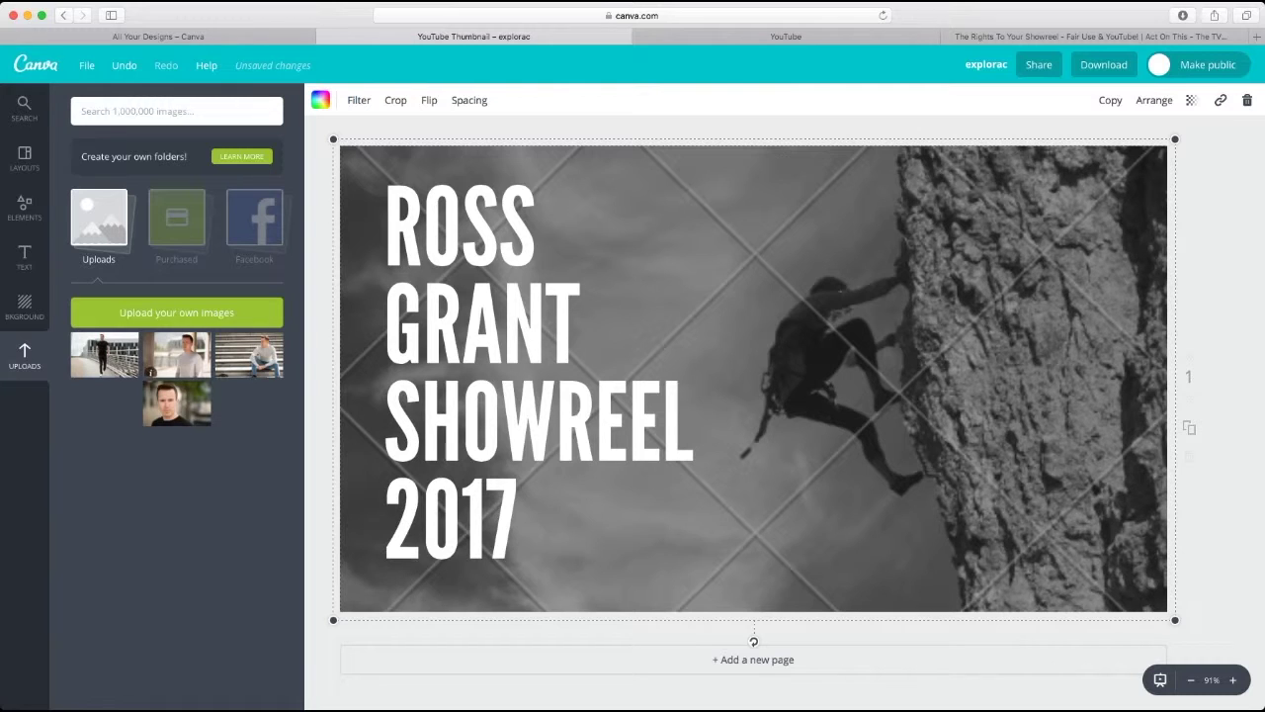
Make the man's grey headshot the background, enlarged and shifted left to fill the canvas
drag(178, 354, 759, 419)
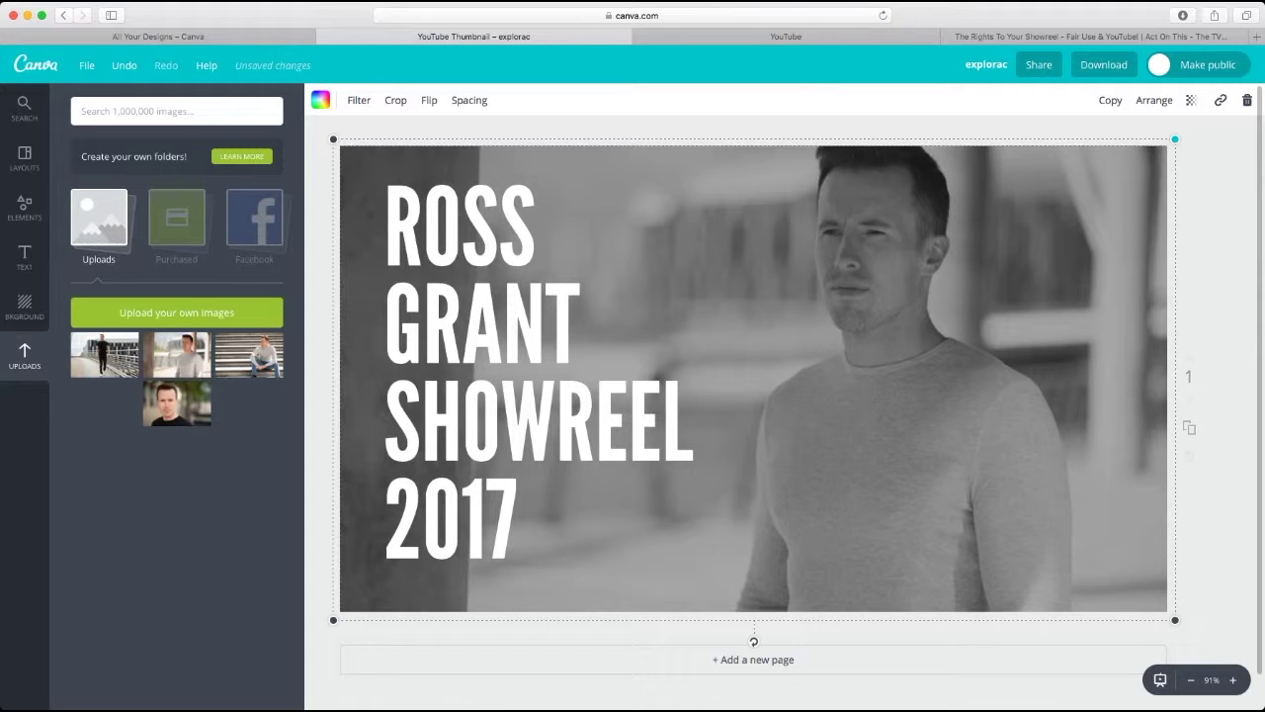
drag(1174, 140, 1238, 118)
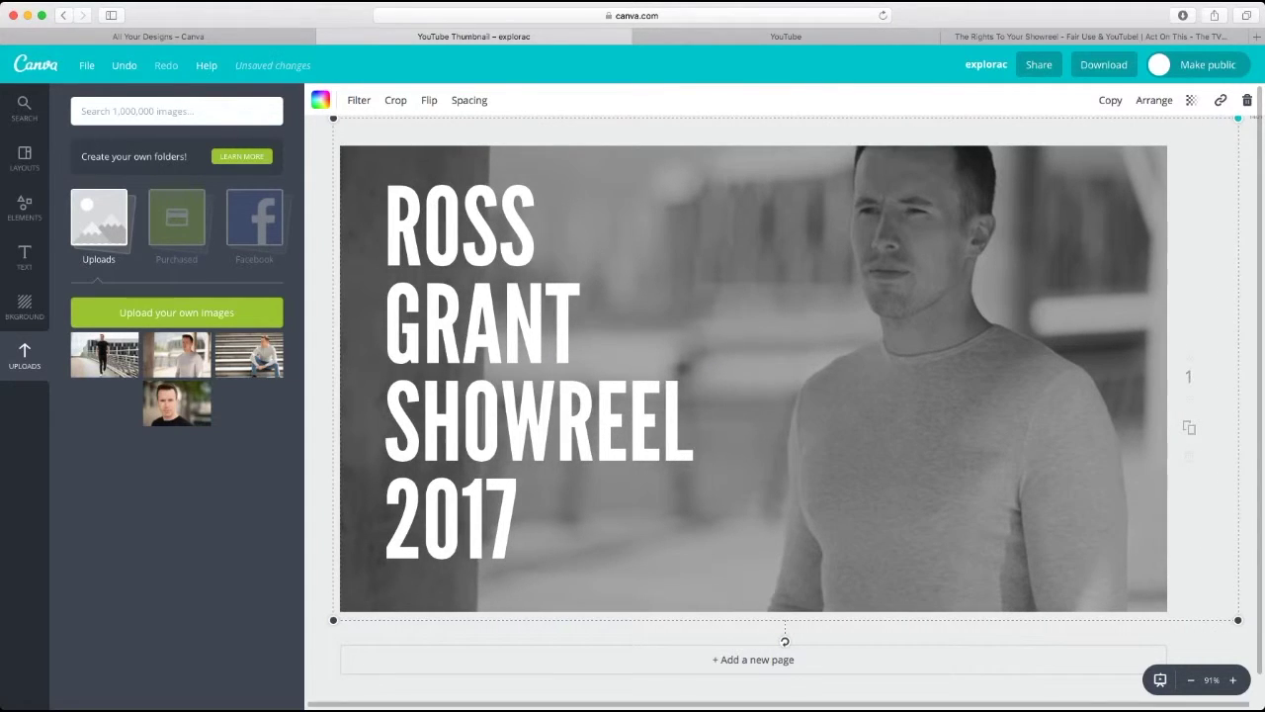
drag(445, 221, 441, 242)
drag(781, 659, 772, 659)
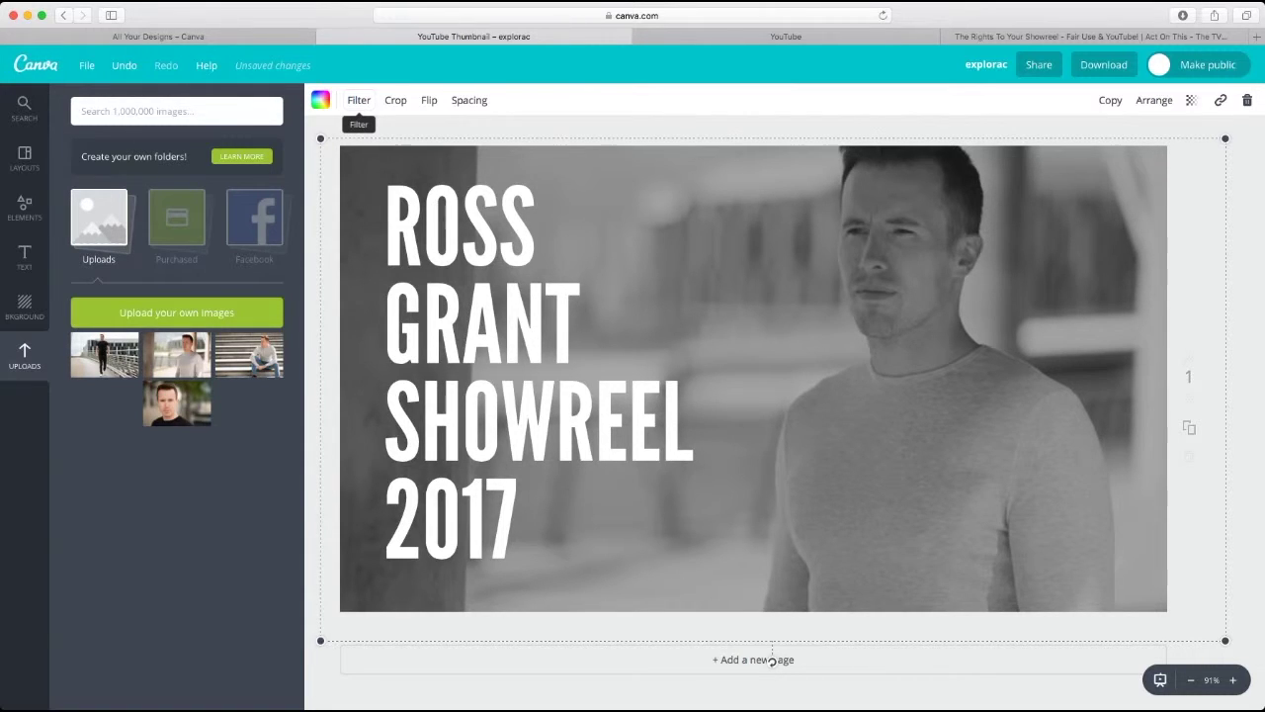
click(359, 100)
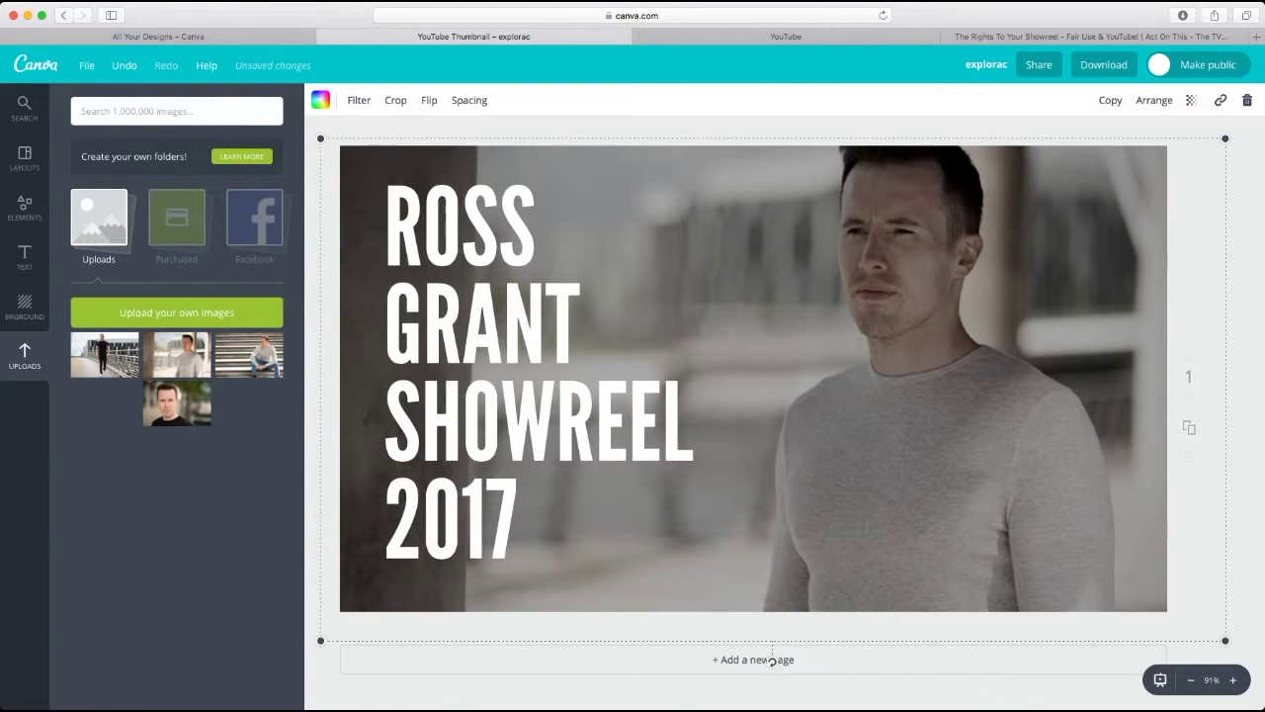
click(1103, 64)
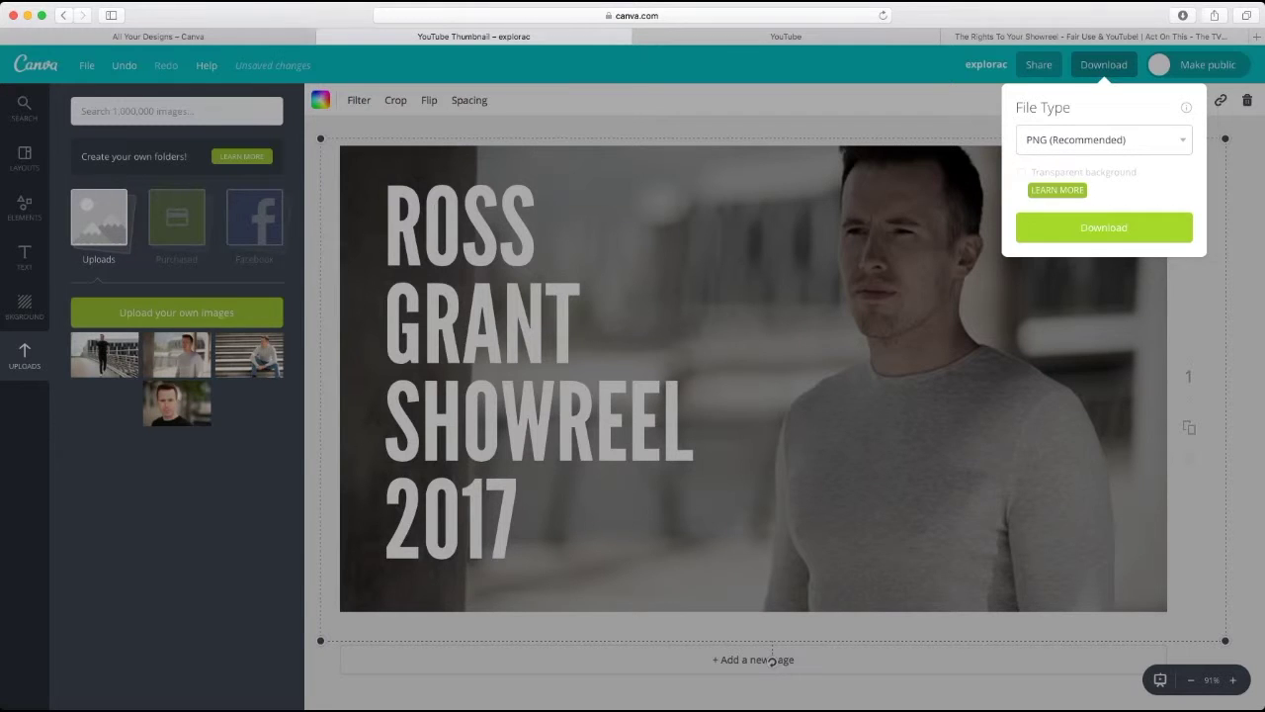
click(1104, 228)
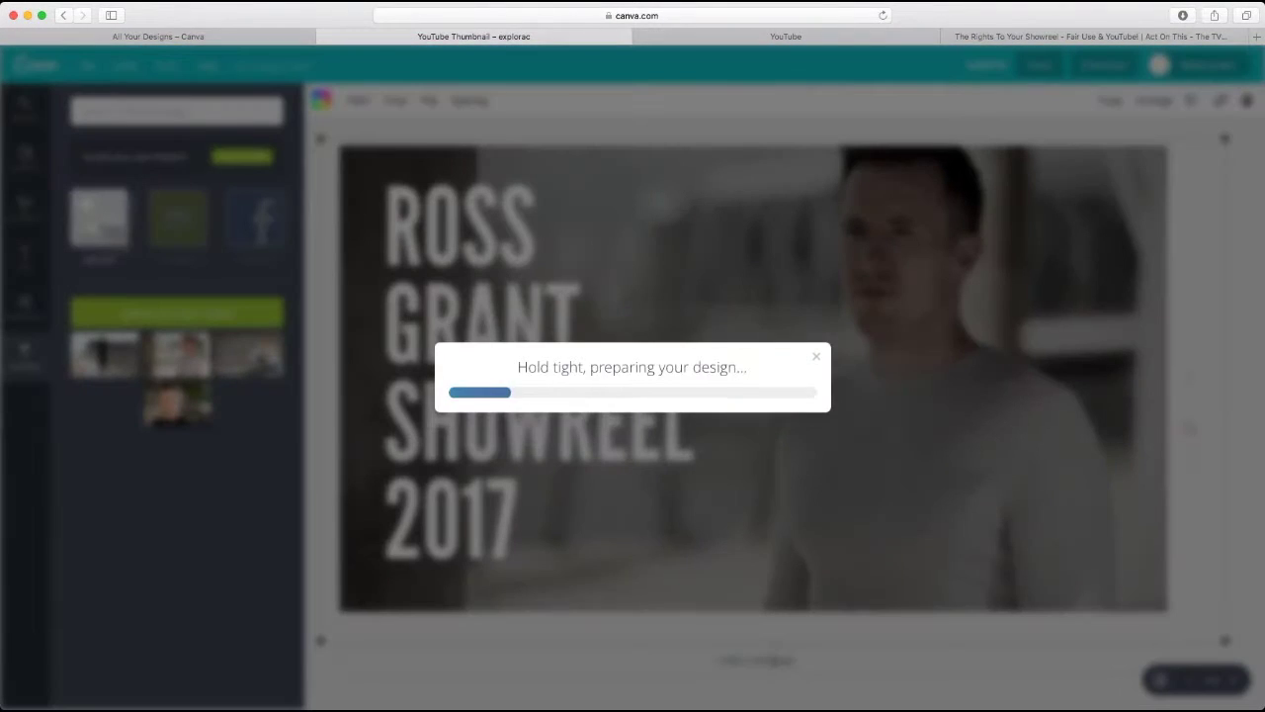
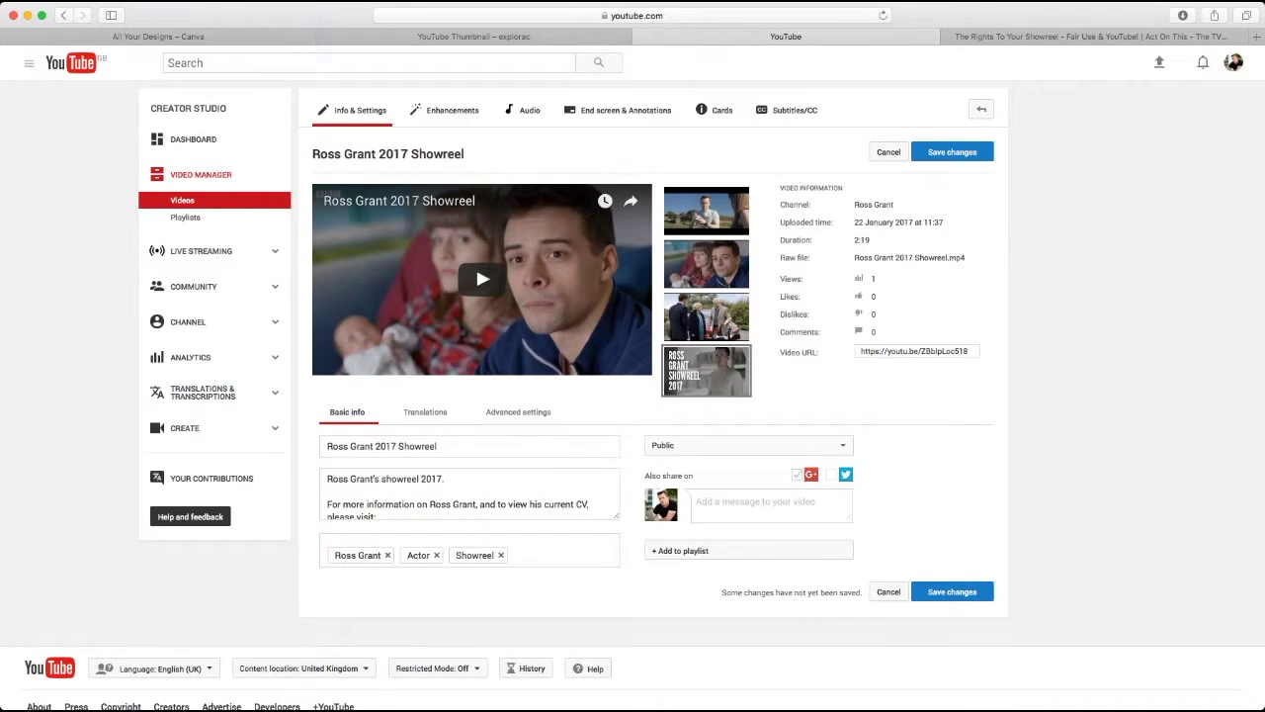
Save the video's thumbnail change on YouTube and return to the Canva showreel thumbnail design
click(952, 151)
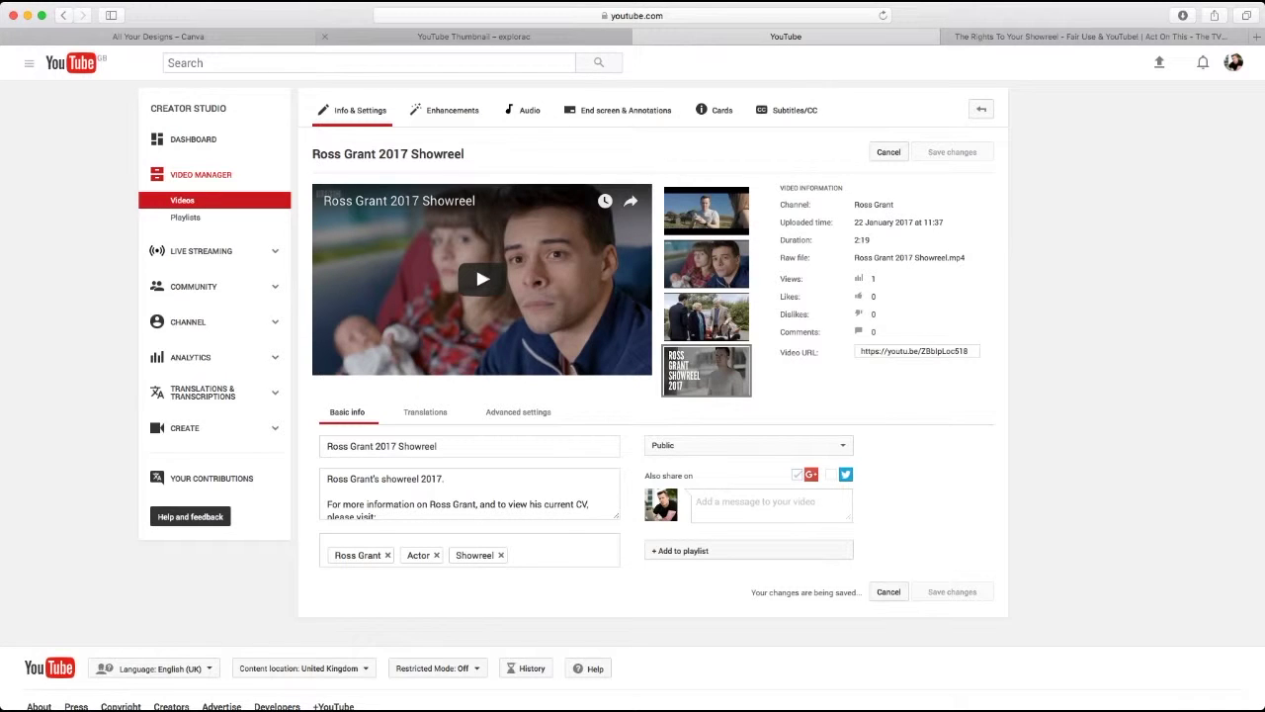
click(475, 36)
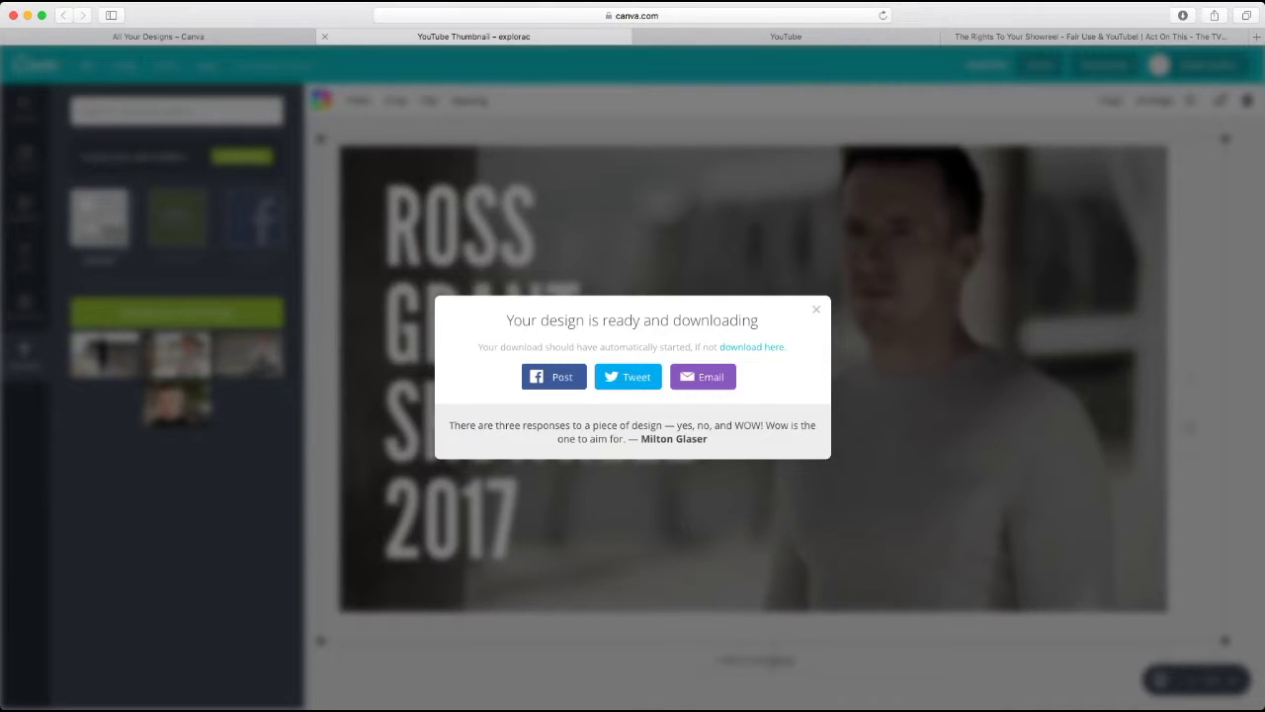
Switch via the All Your Designs tab to the actonthis.tv showreel article
click(158, 36)
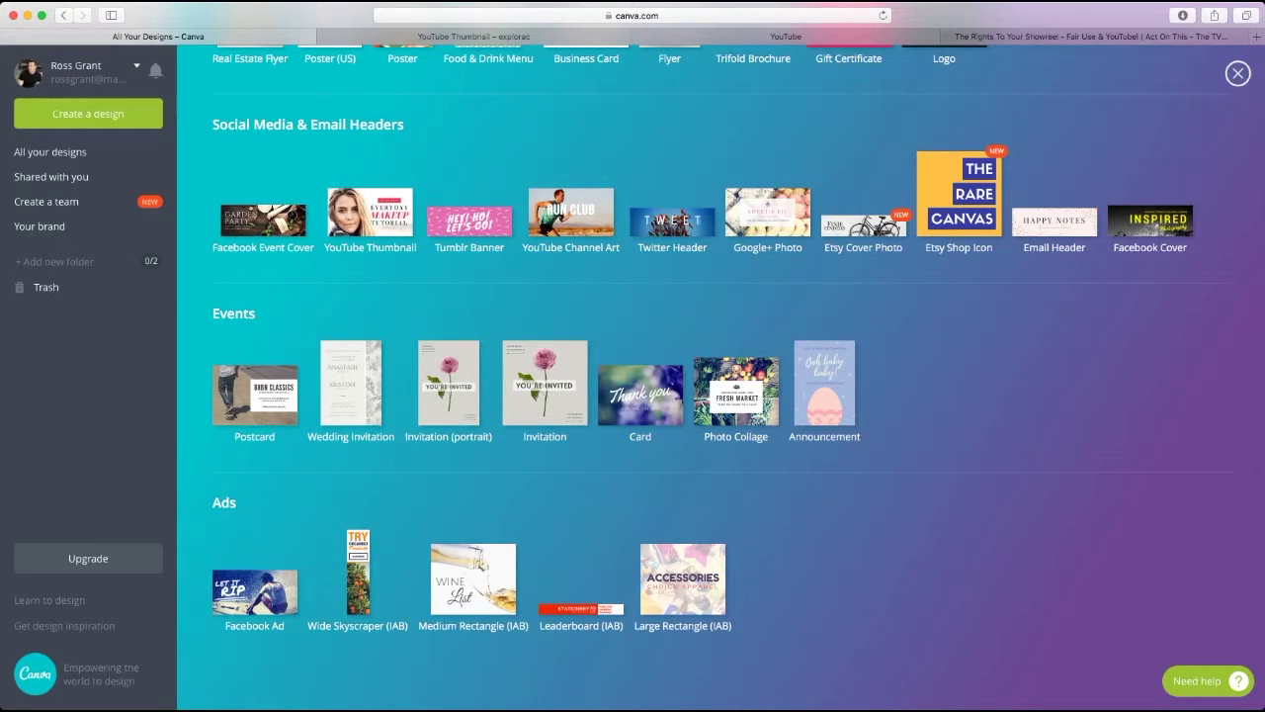
click(1088, 36)
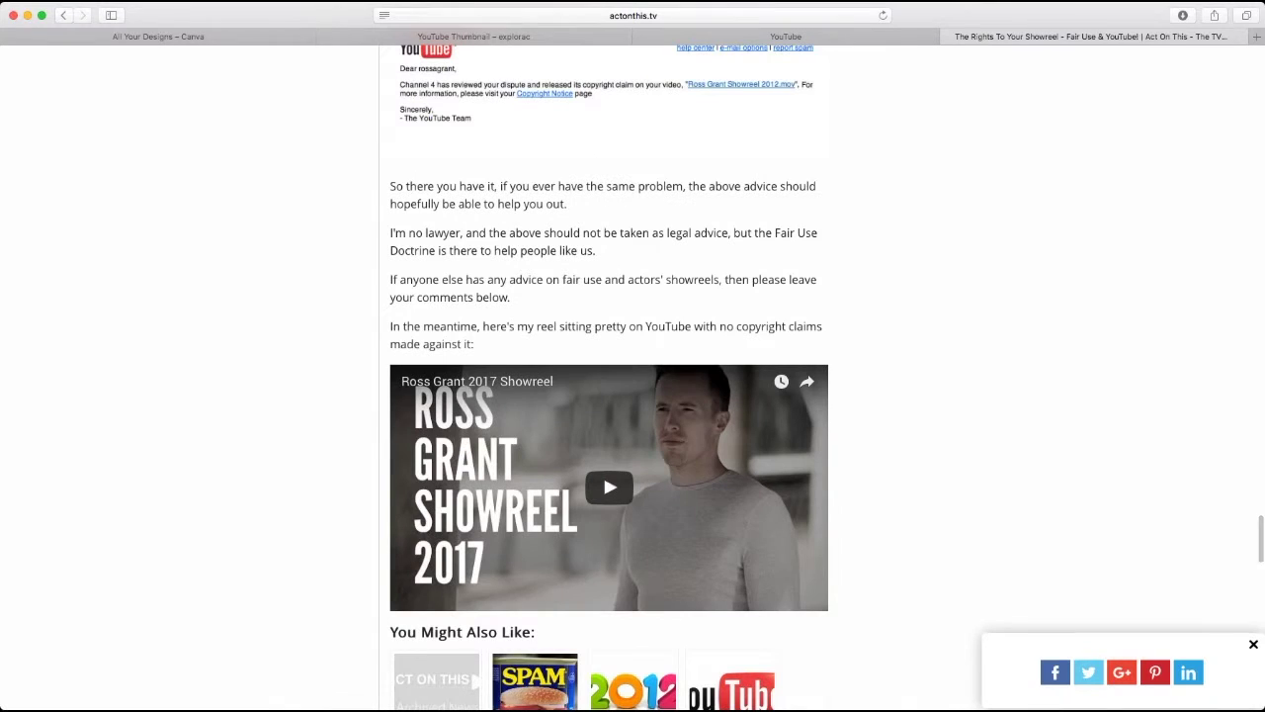
Play the embedded 2017 showreel briefly, pause it, and go back to Canva's designs page
scroll(609, 396, down, 2)
scroll(609, 395, down, 2)
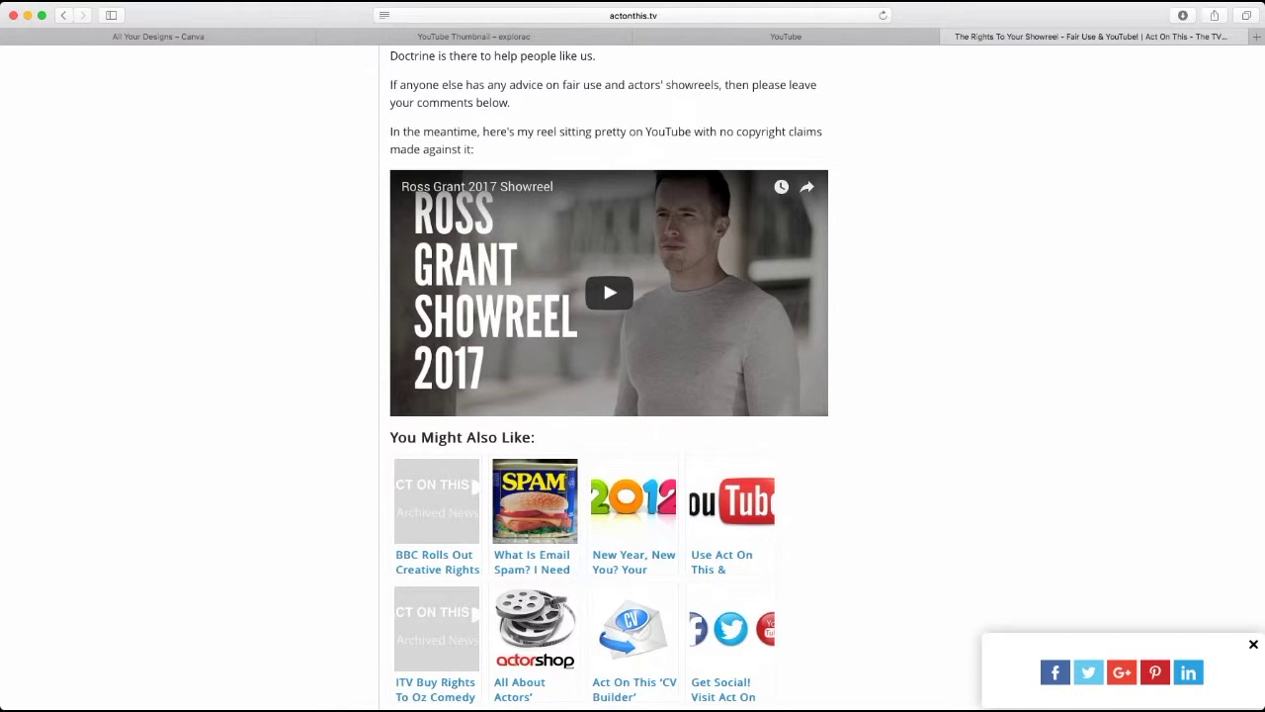
mouse_move(609, 293)
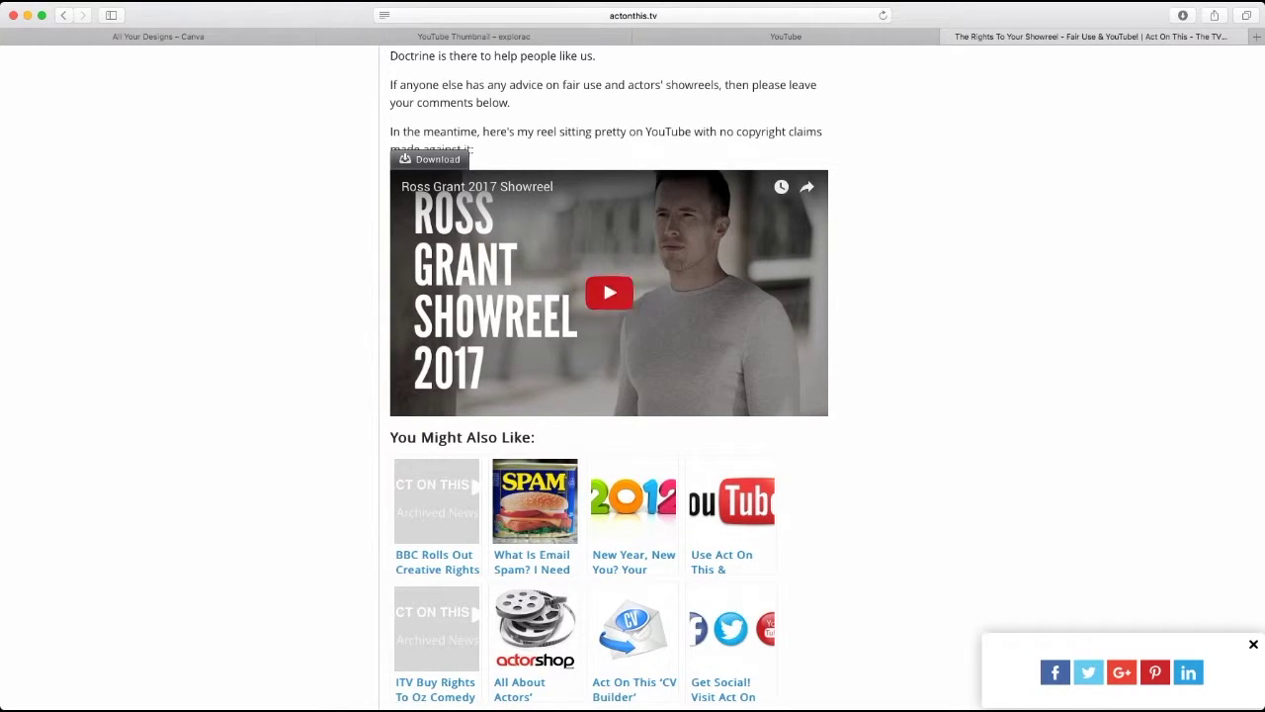
click(609, 293)
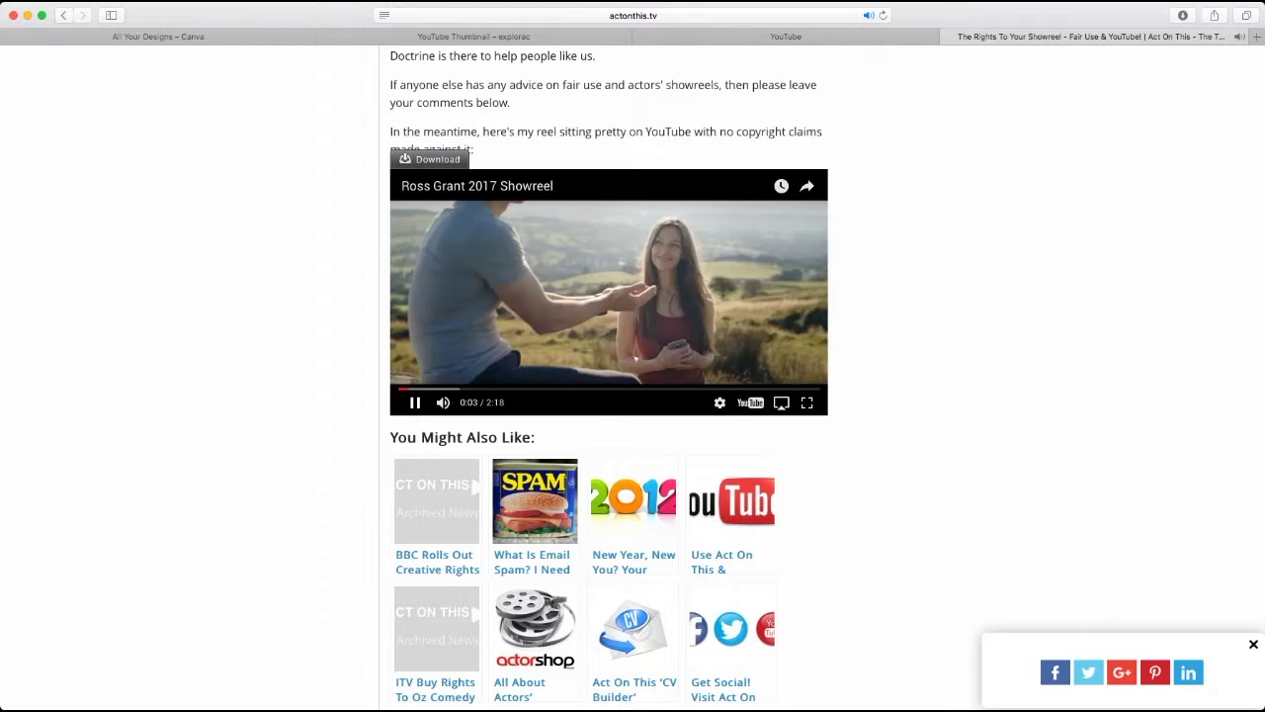
key(space)
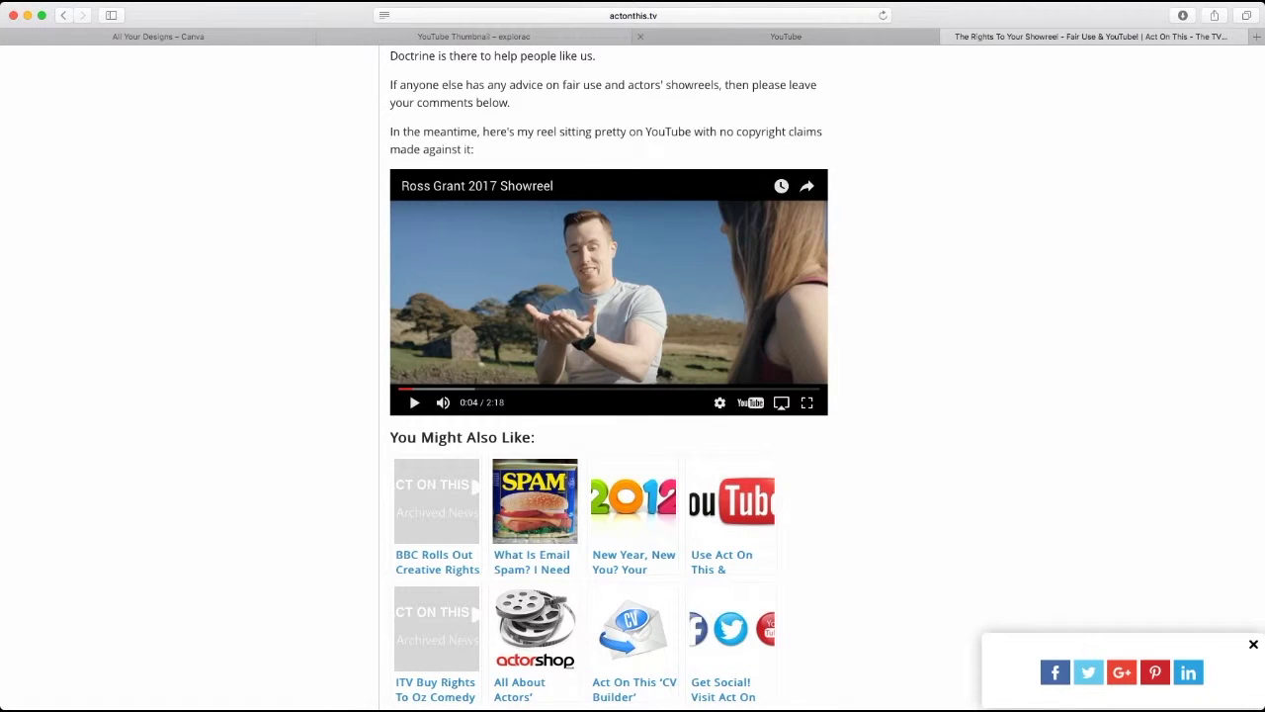
click(158, 36)
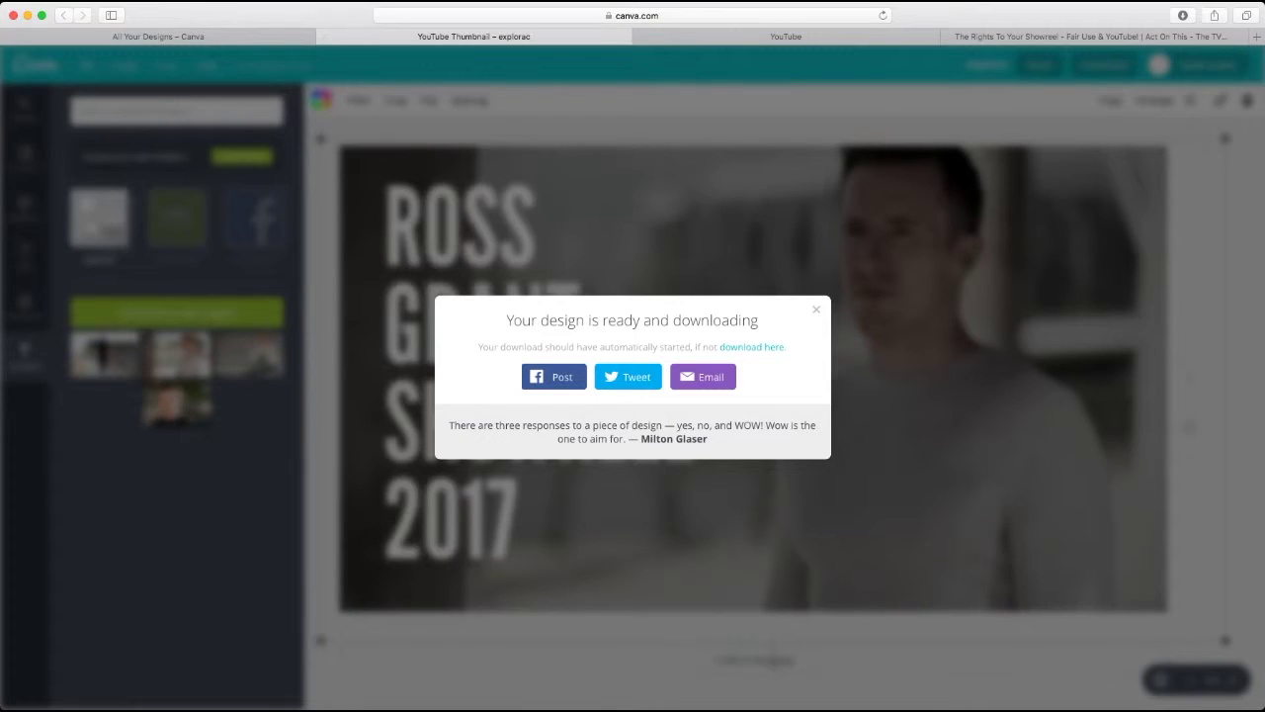
click(772, 661)
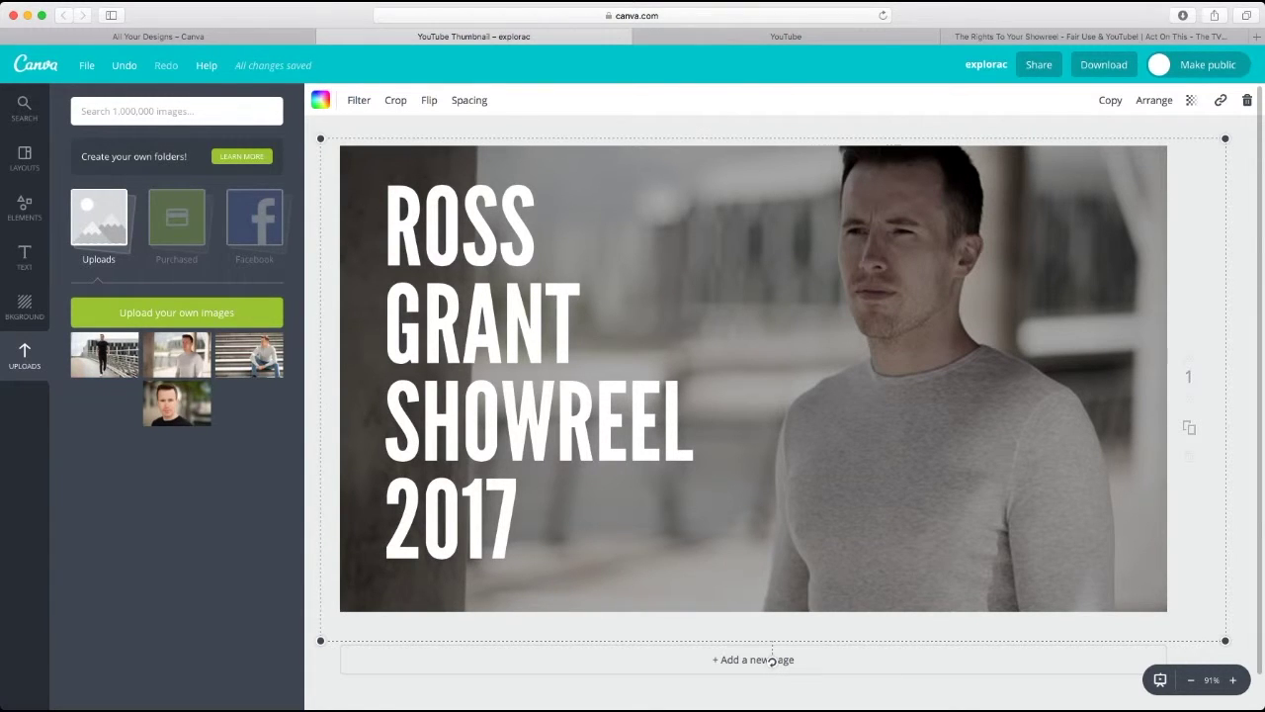
click(581, 548)
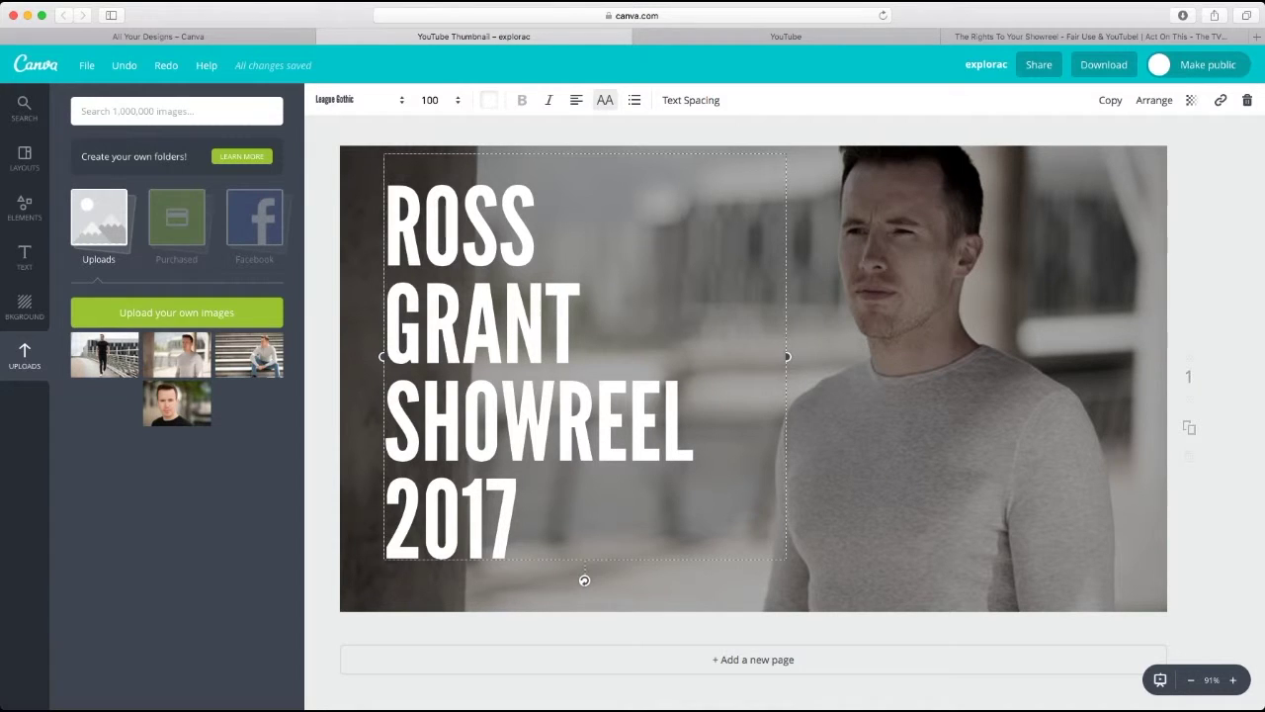
key(Delete)
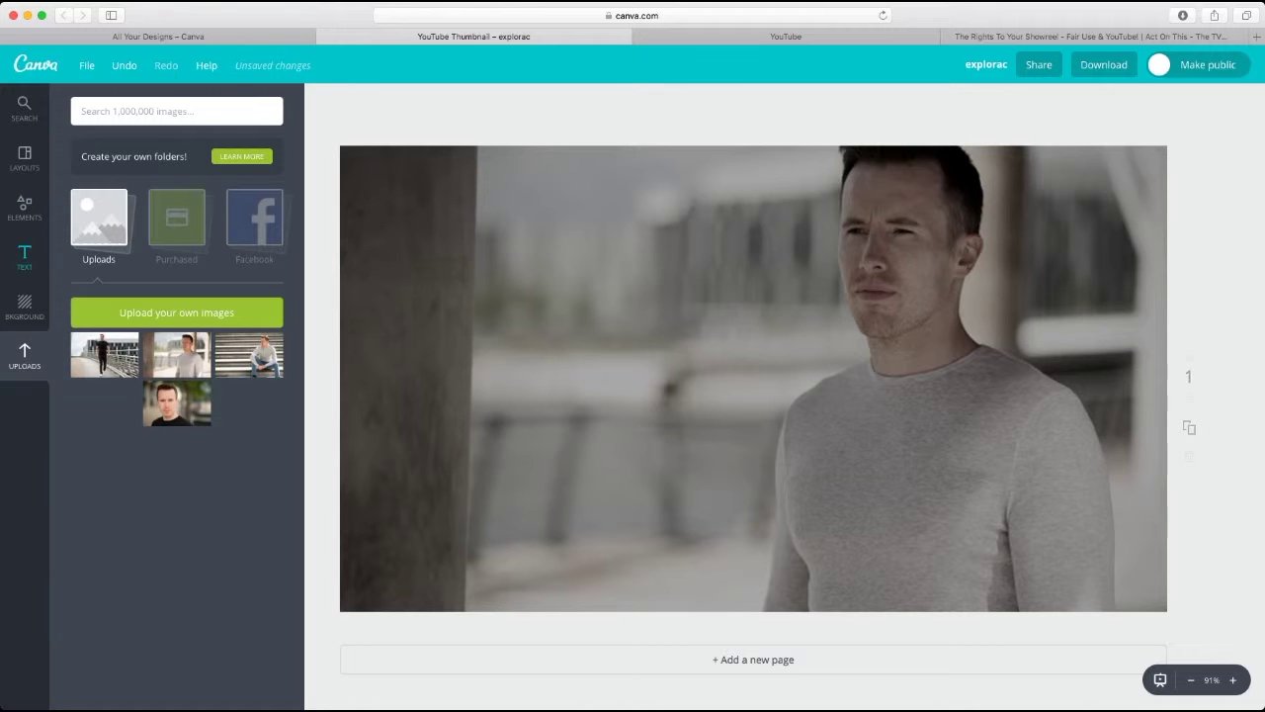
Drag the 'Exhibition On Now' text template onto the photo's upper left
click(25, 258)
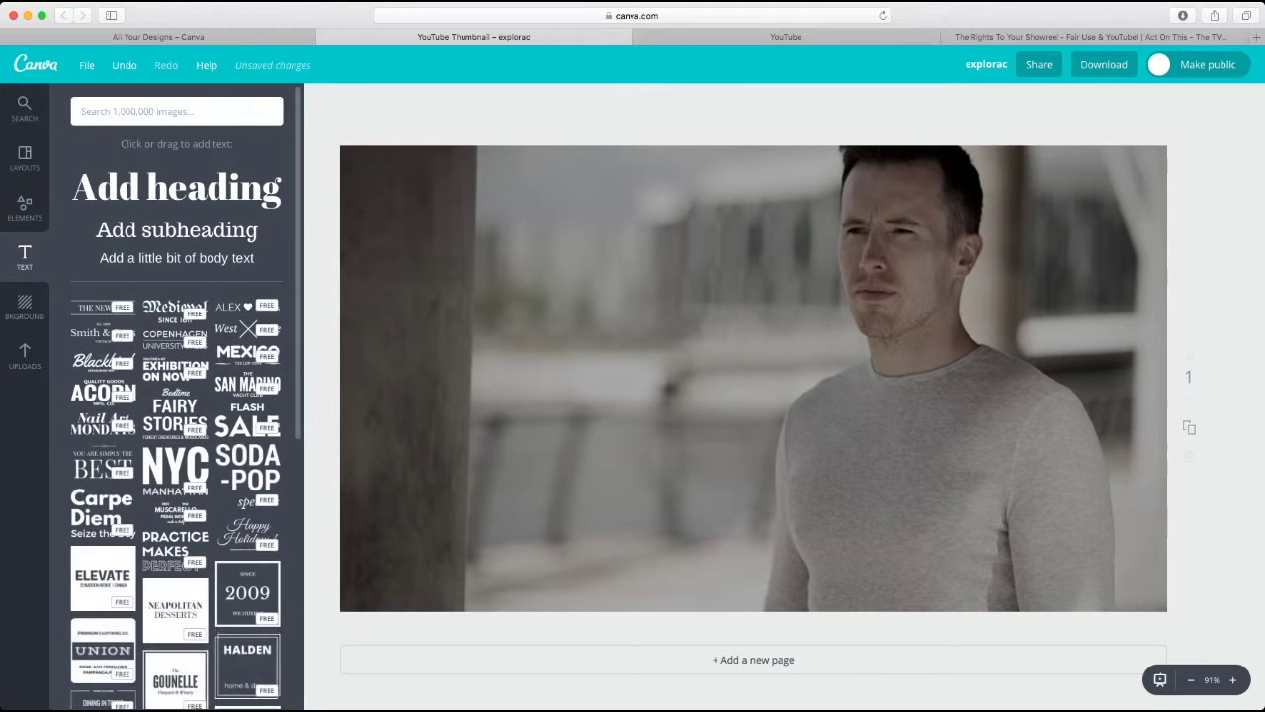
scroll(185, 410, down, 3)
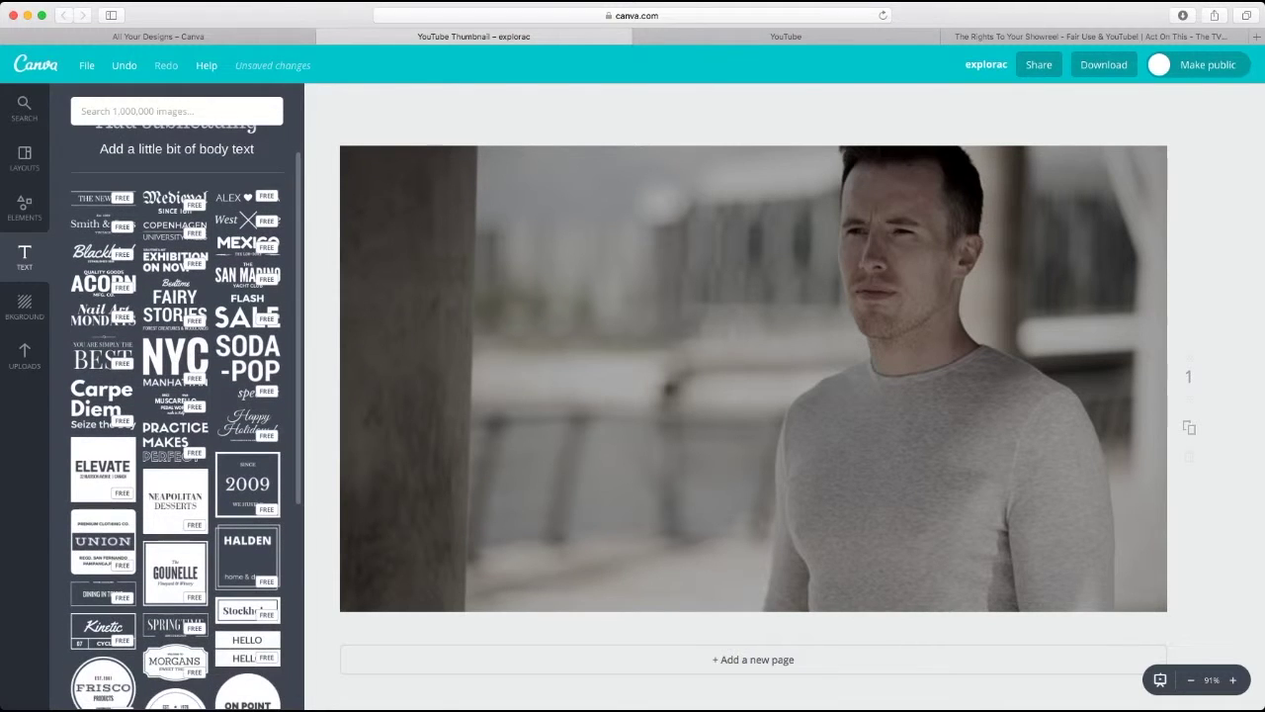
scroll(176, 410, down, 2)
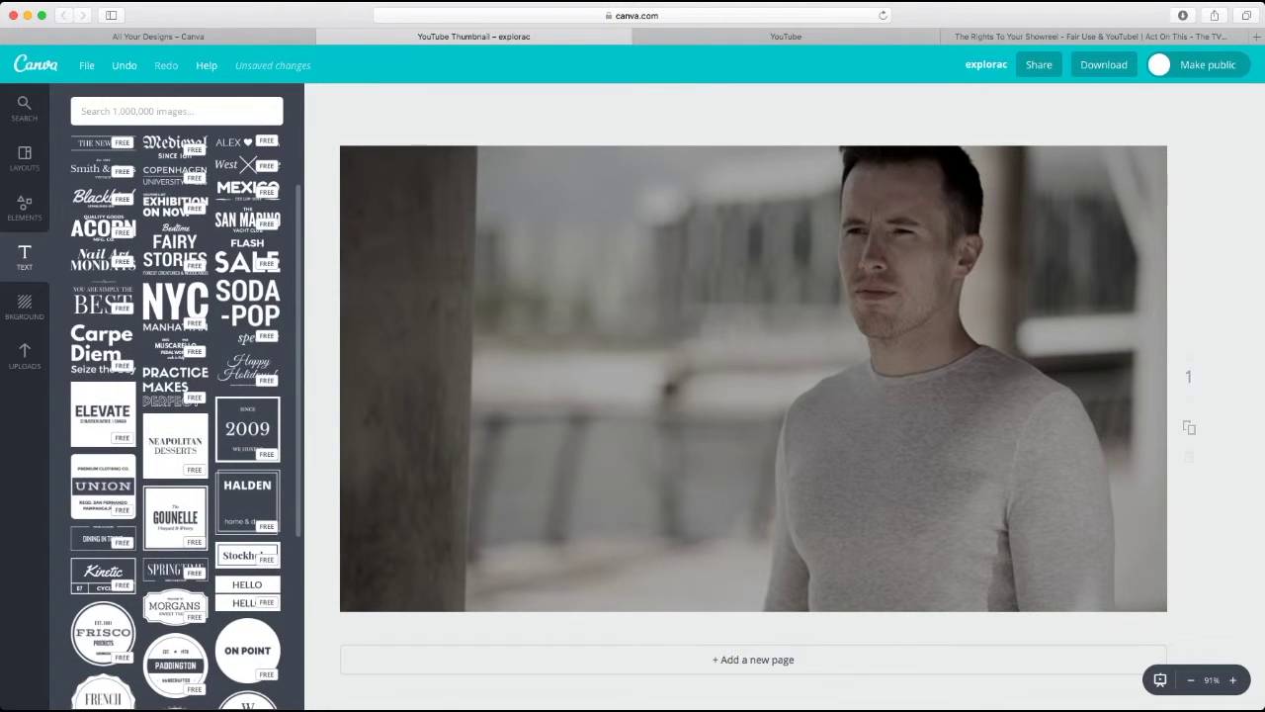
scroll(151, 283, up, 1)
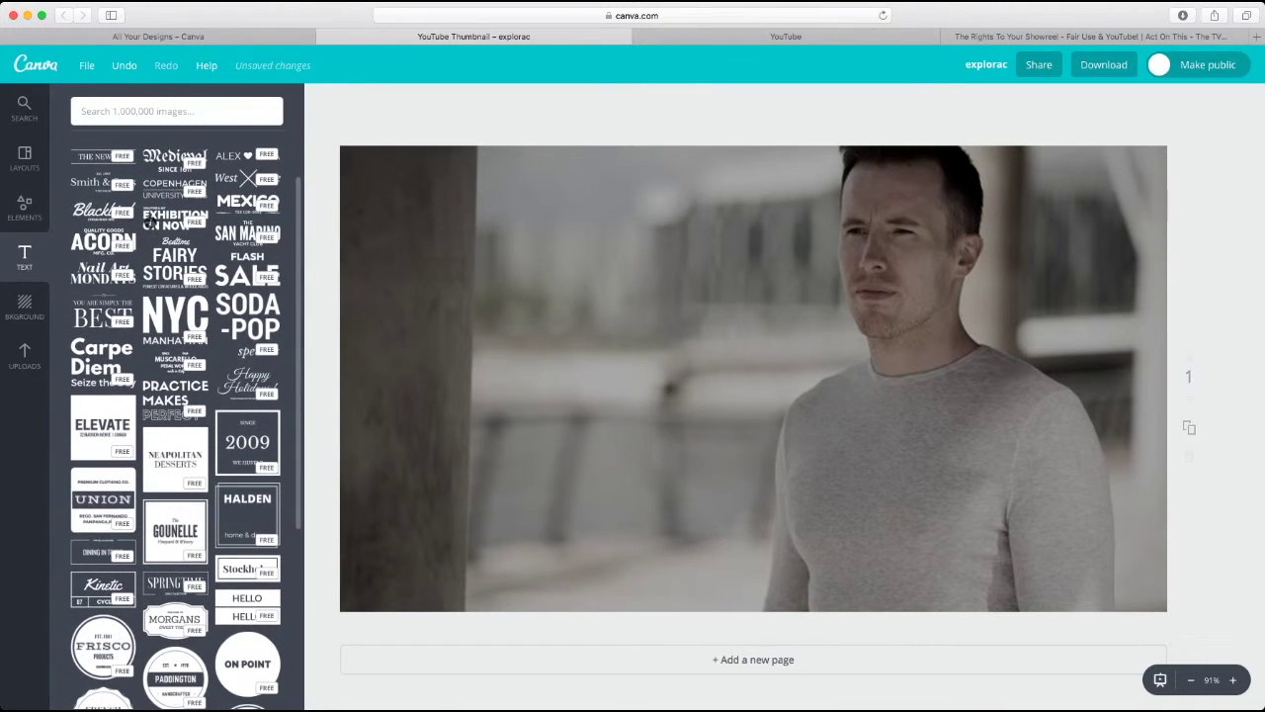
drag(148, 222, 382, 203)
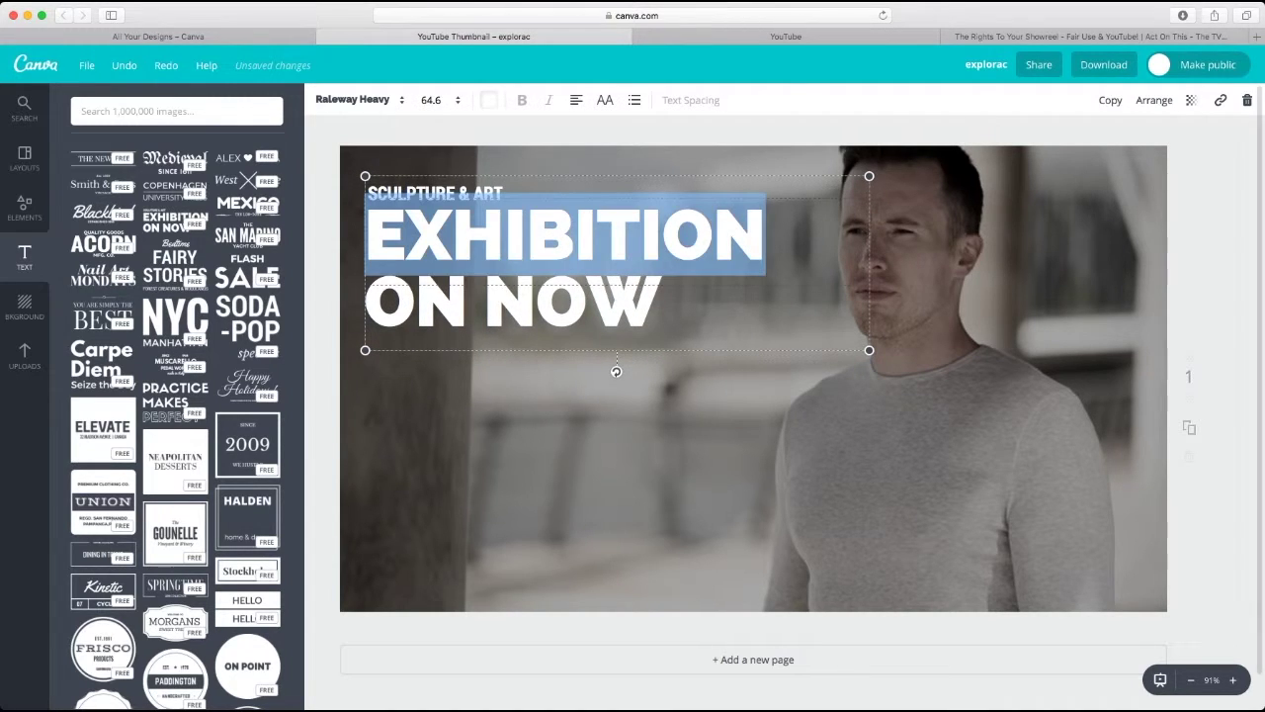
Replace the SCULPTURE & ART line with 'SHOWREEL 2017'
double_click(487, 193)
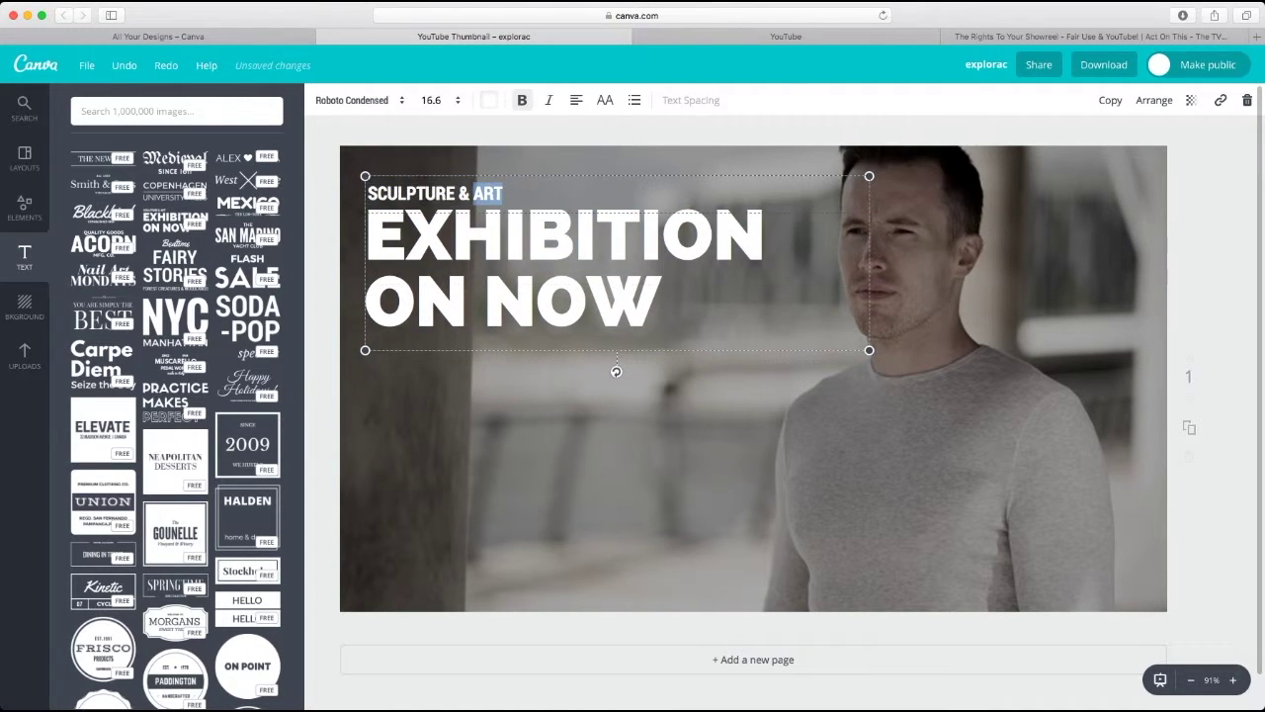
click(503, 193)
key(shift+Left)
key(shift+Left)
key(shift+Left)
key(shift+Left)
key(shift+Left)
key(shift+Left)
key(shift+Left)
key(shift+Left)
key(shift+Left)
key(shift+Left)
key(shift+Left)
key(shift+Left)
key(shift+Left)
key(shift+Left)
key(shift+Left)
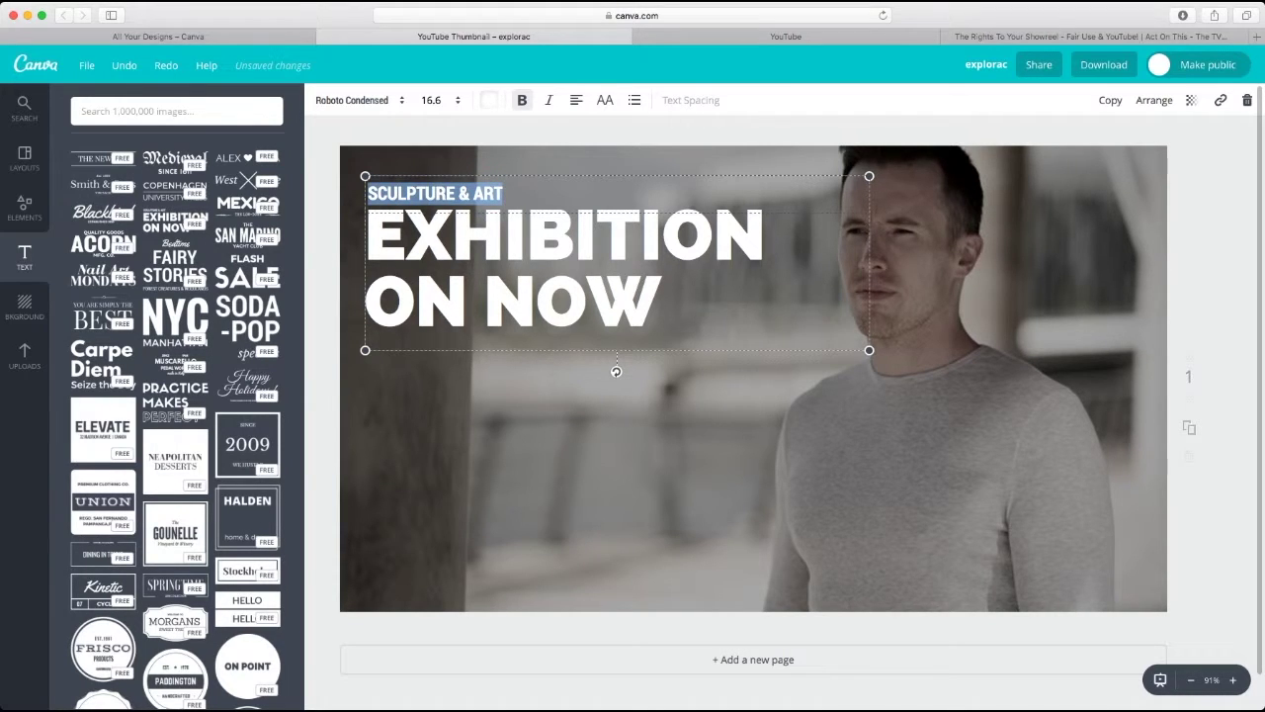
text(SHORE)
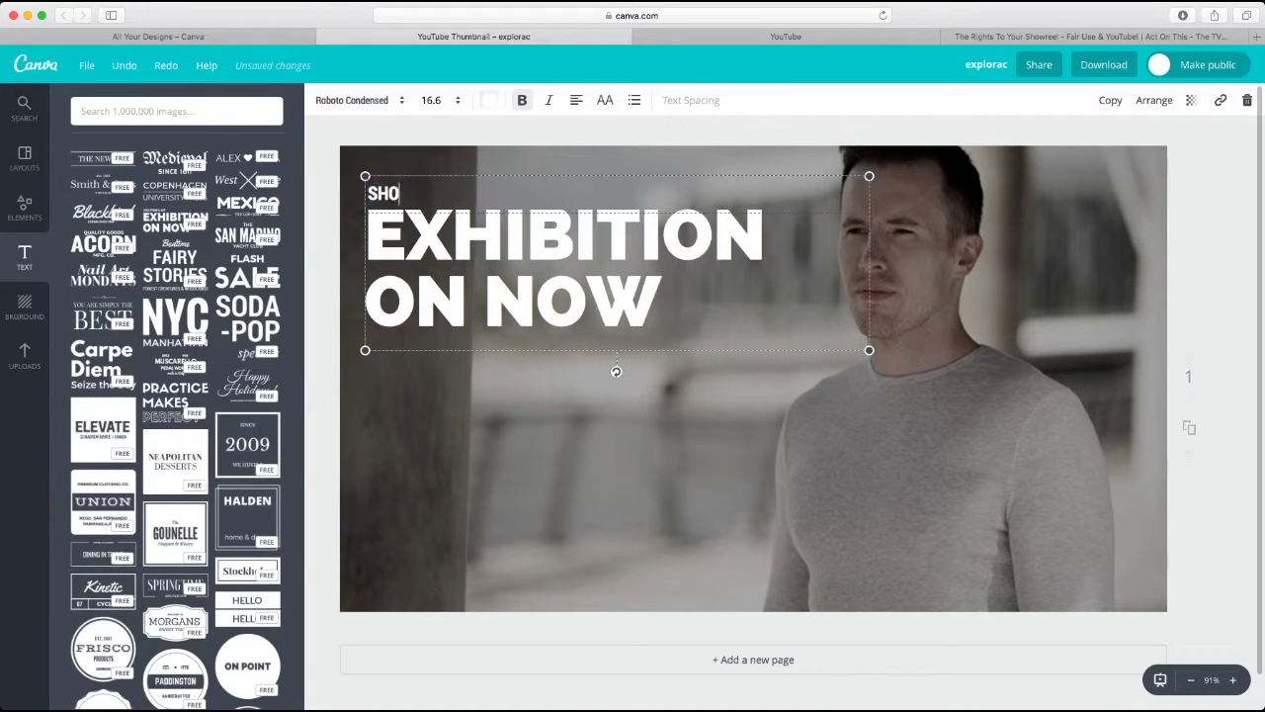
key(BackSpace)
key(BackSpace)
text(WREEL 2017)
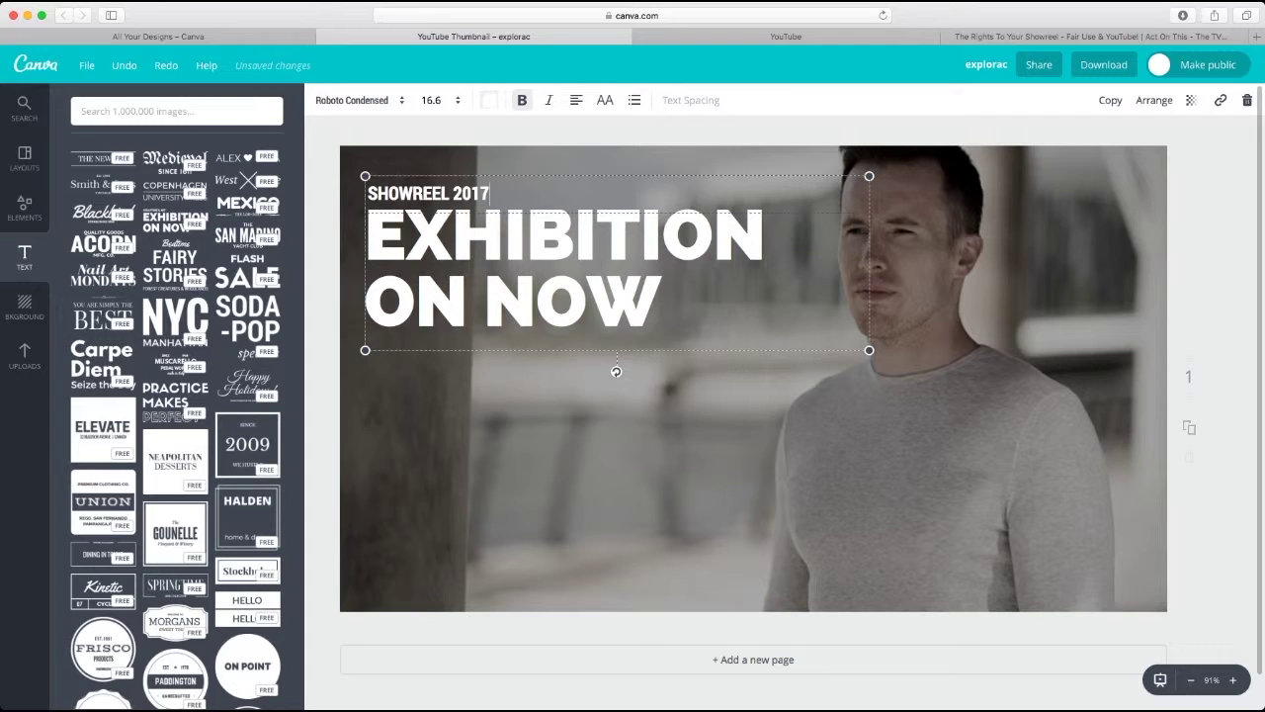
key(Down)
key(Down)
key(shift+Home)
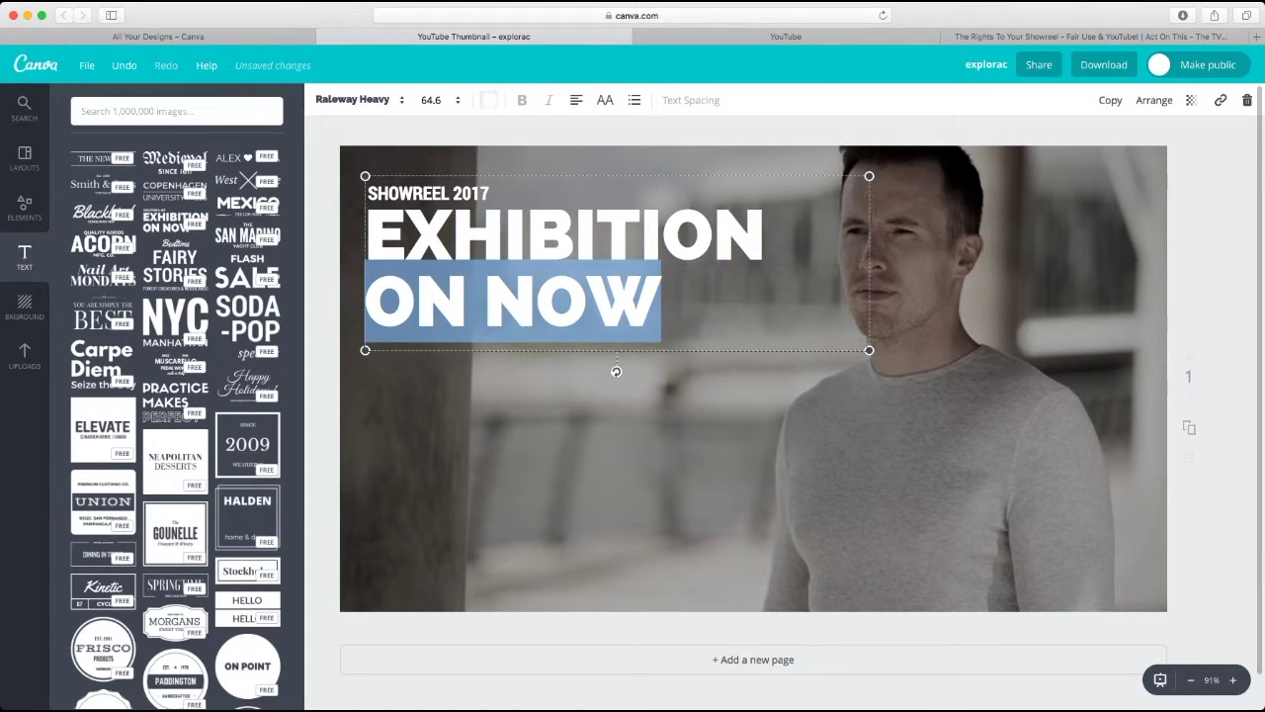
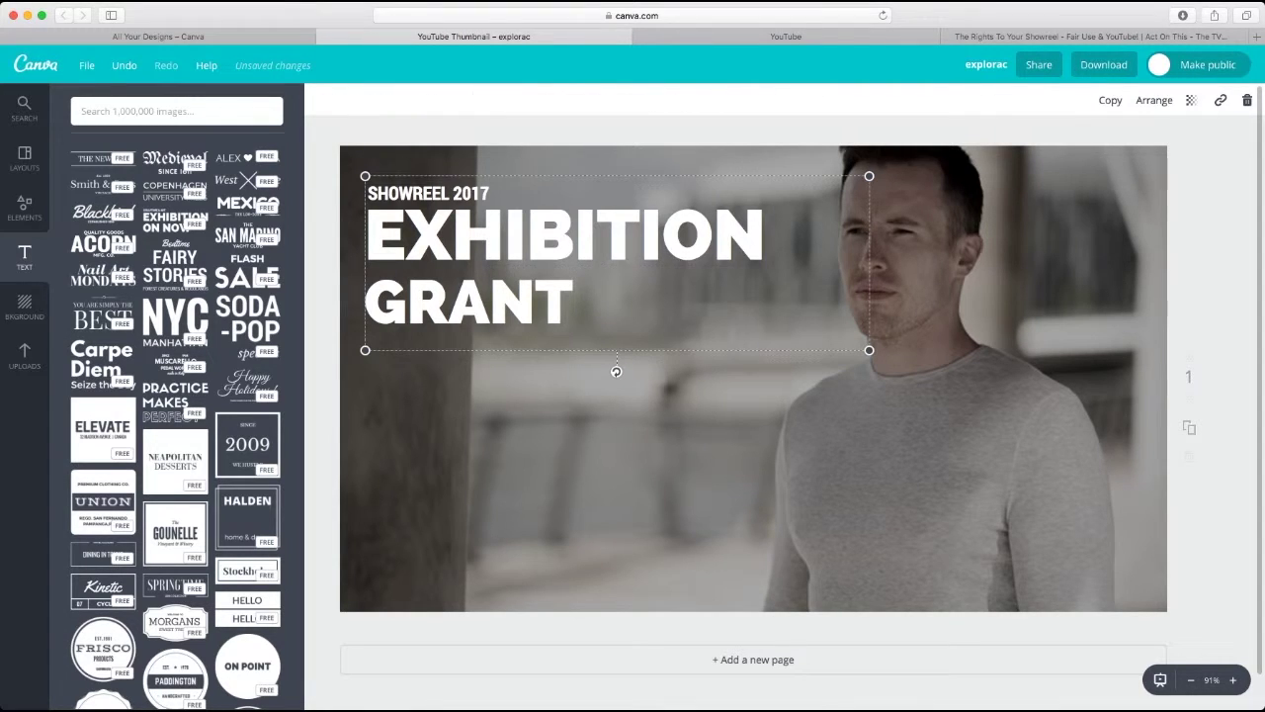
key(Up)
key(End)
key(shift+Home)
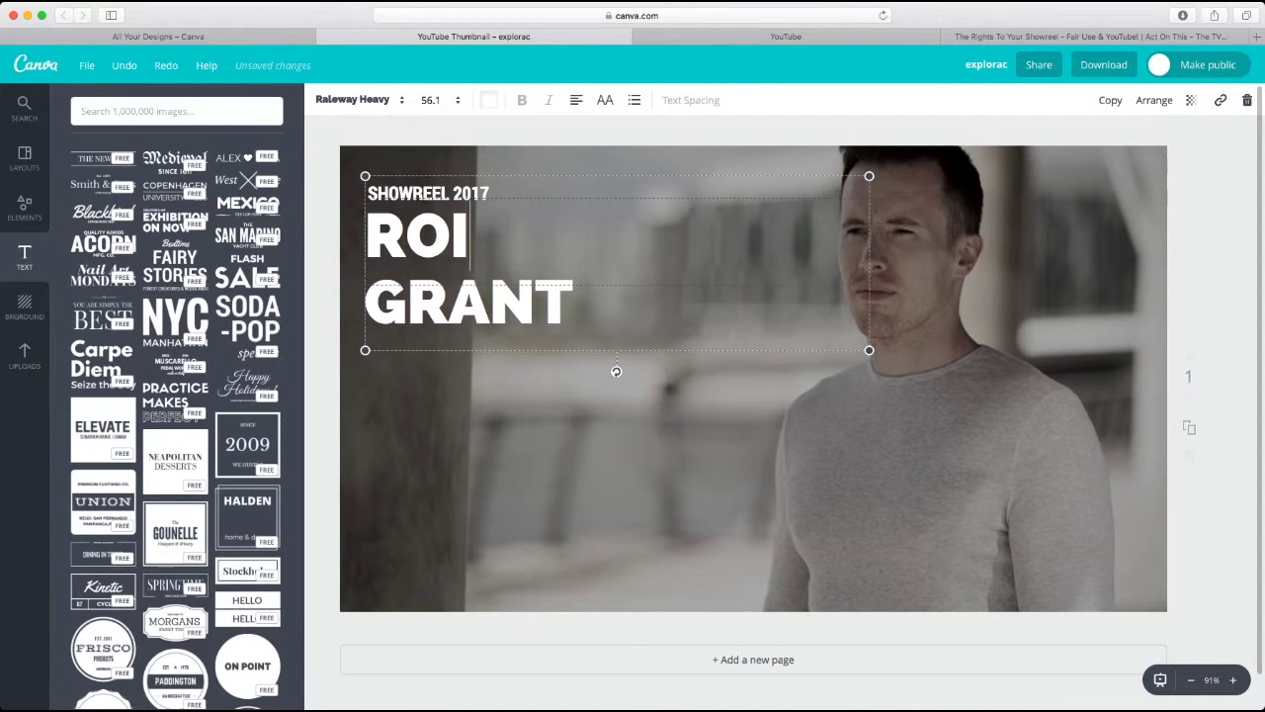
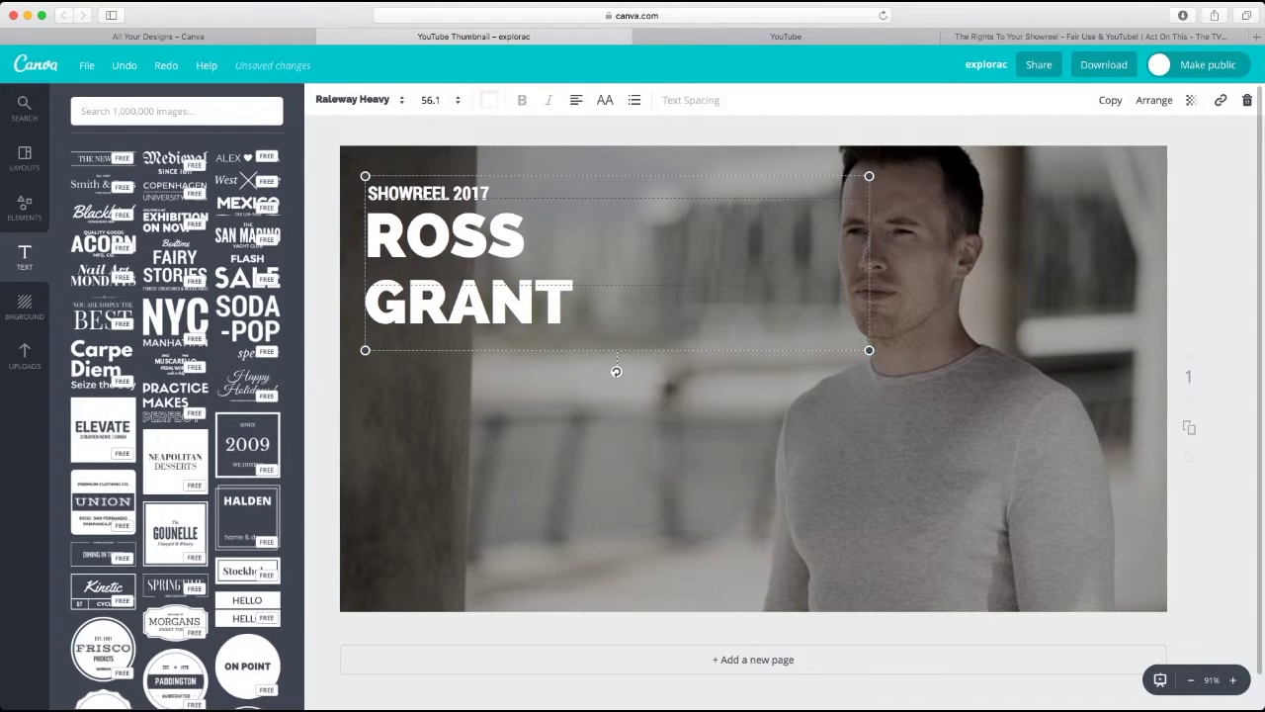
mouse_move(616, 371)
mouse_down()
mouse_move(678, 418)
mouse_move(580, 364)
mouse_move(632, 367)
mouse_up()
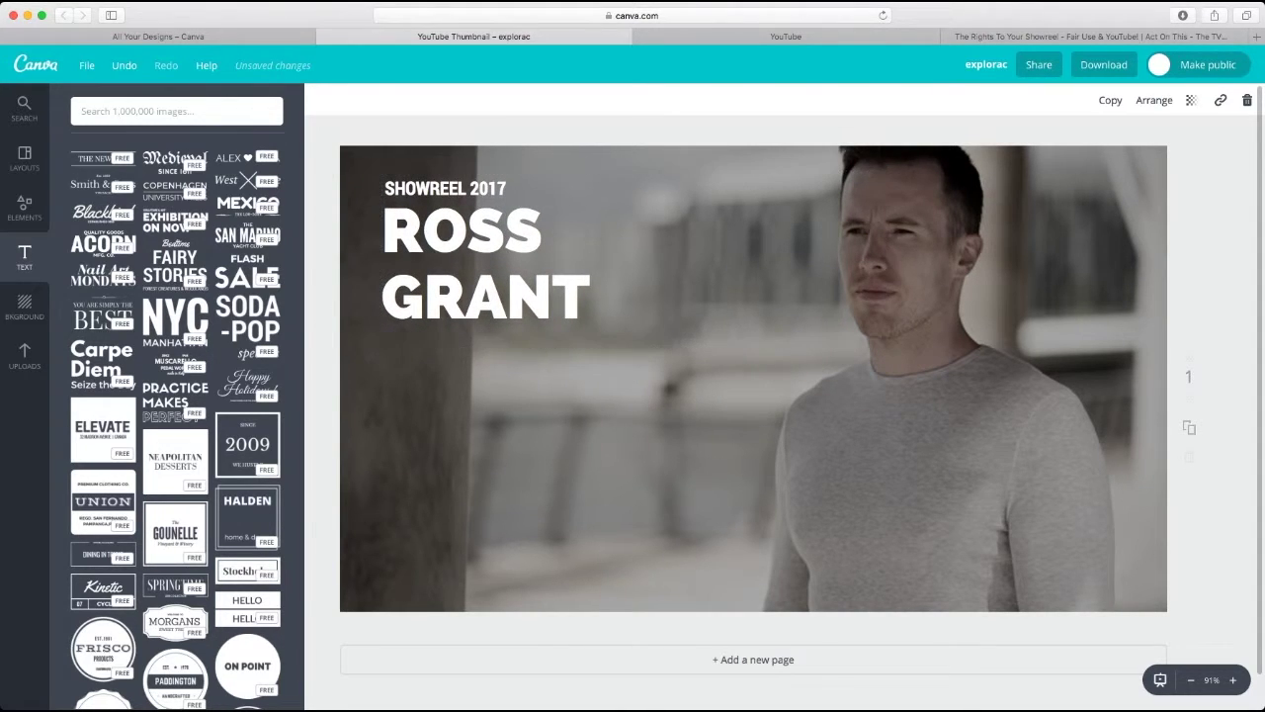
click(633, 367)
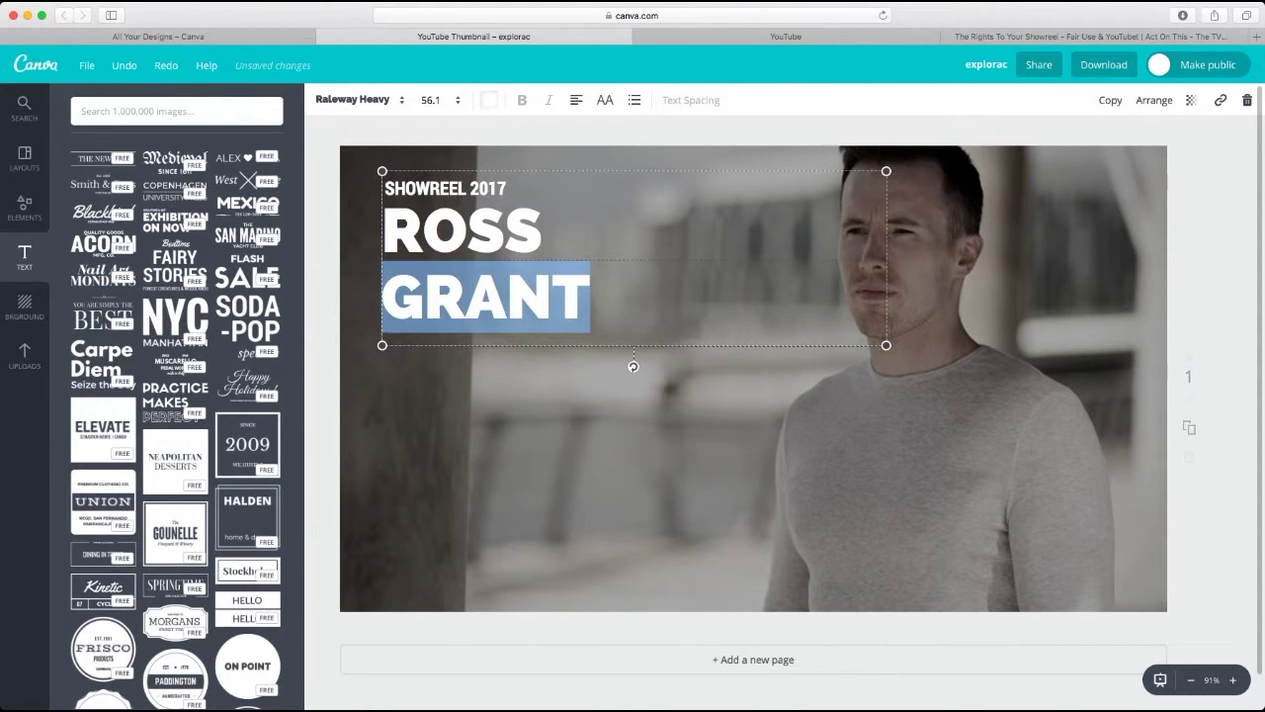
drag(632, 367, 747, 437)
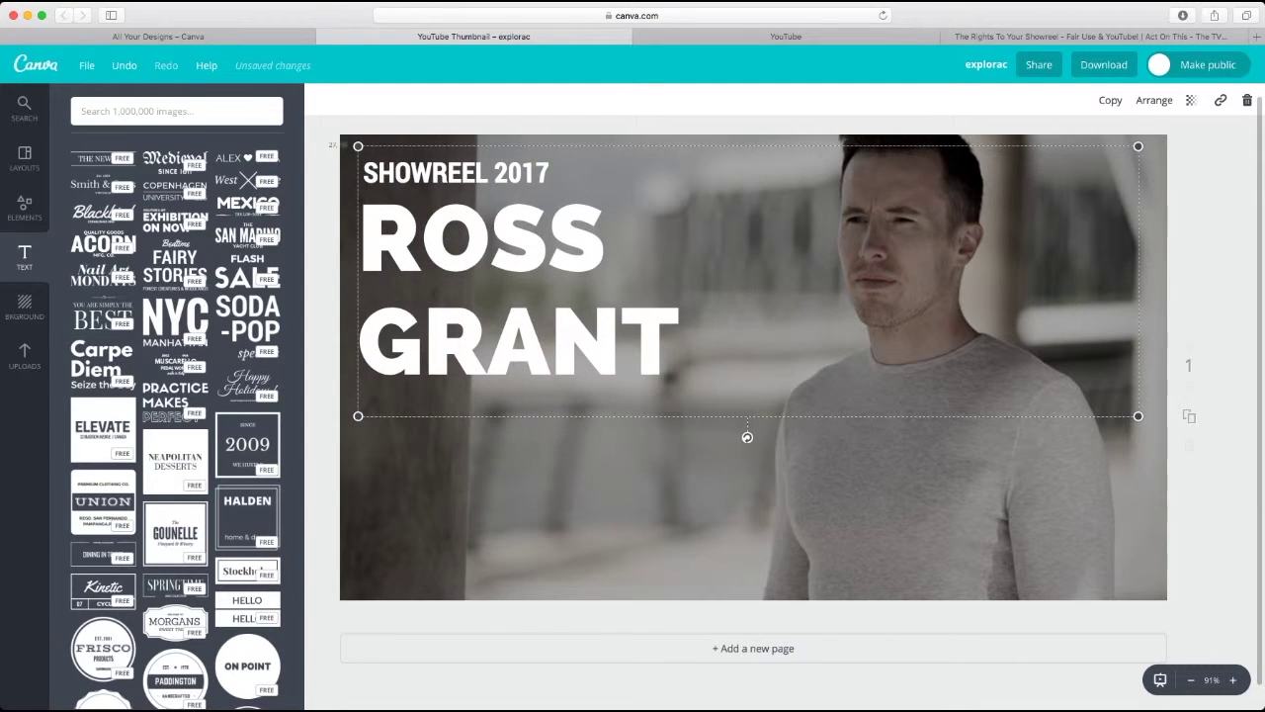
double_click(519, 341)
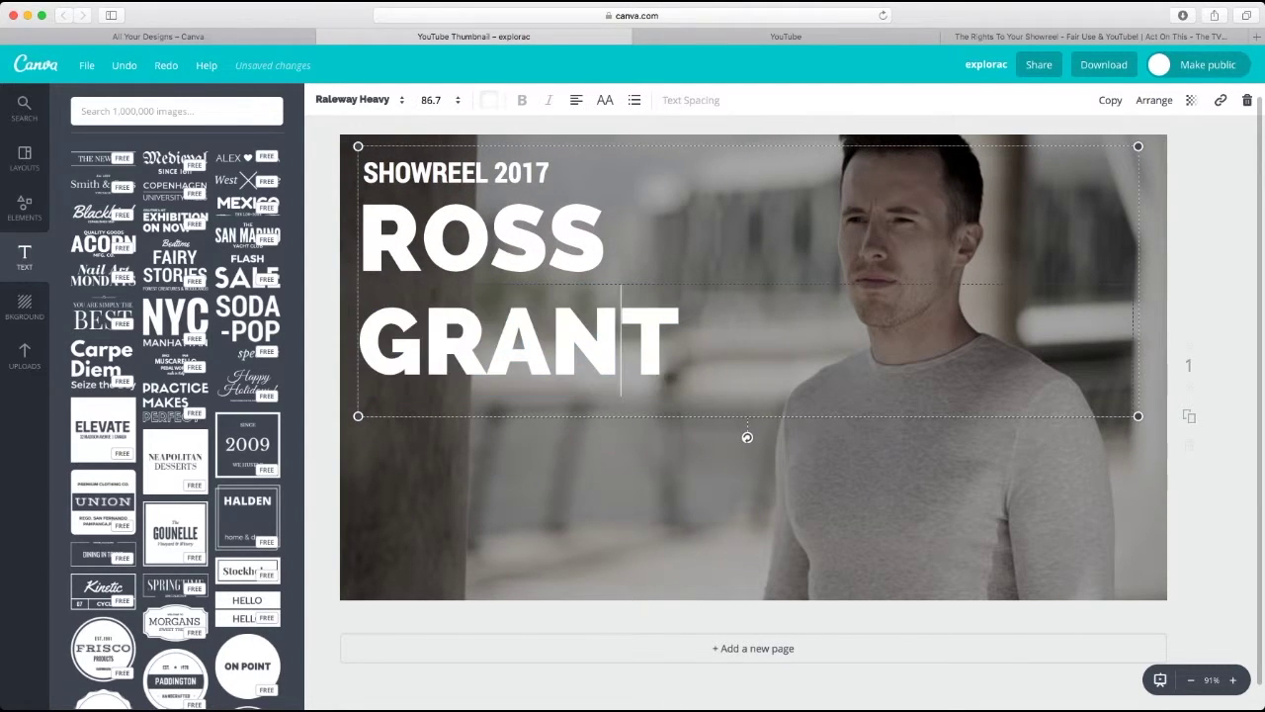
drag(681, 341, 358, 341)
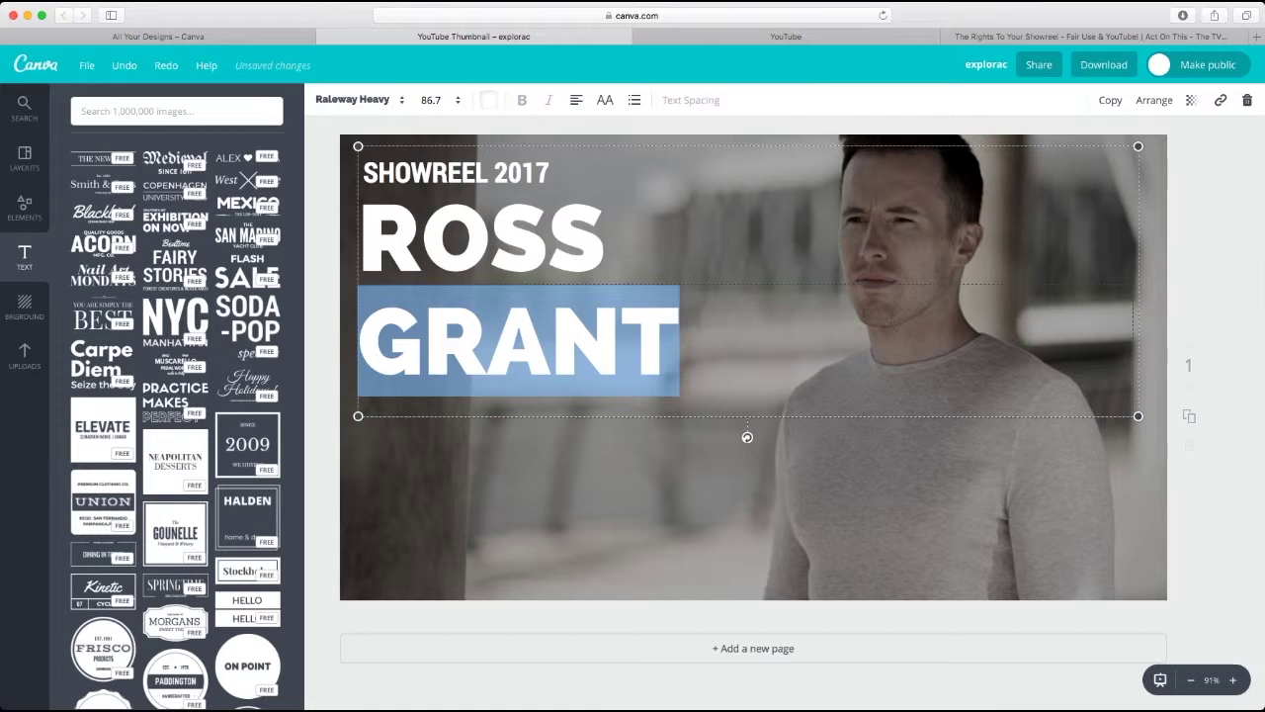
click(488, 100)
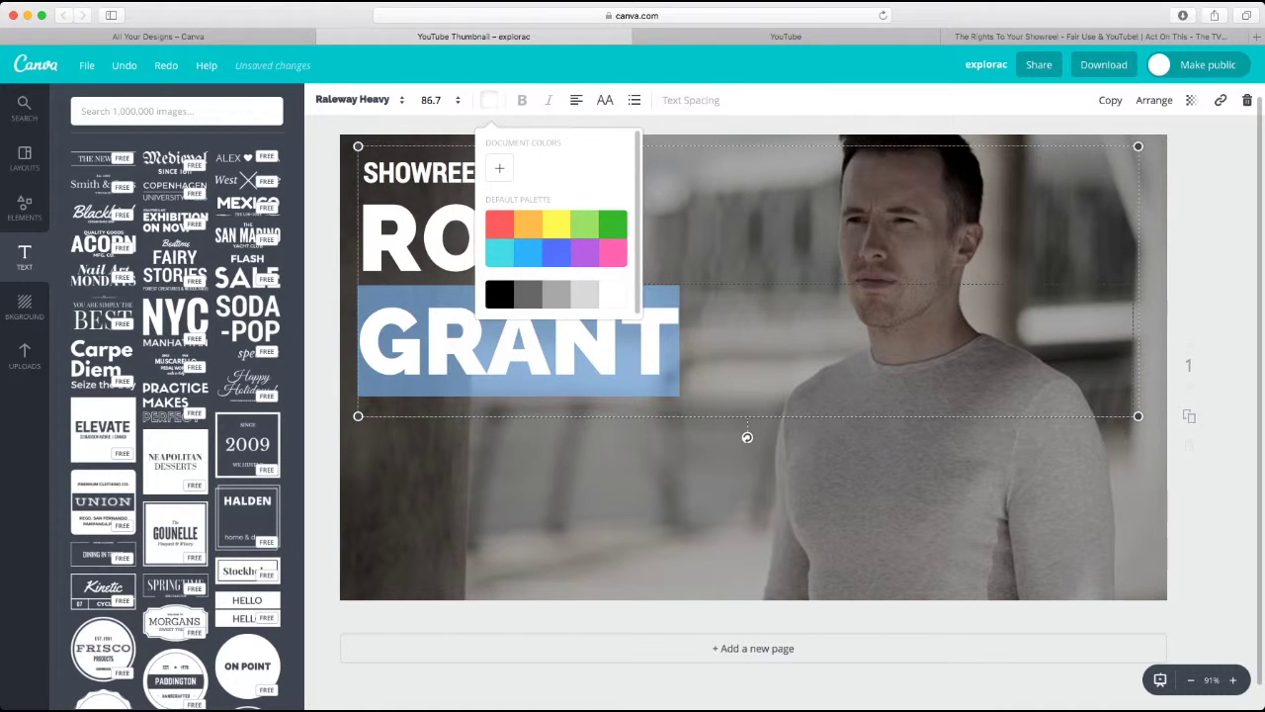
click(499, 224)
drag(605, 237, 360, 238)
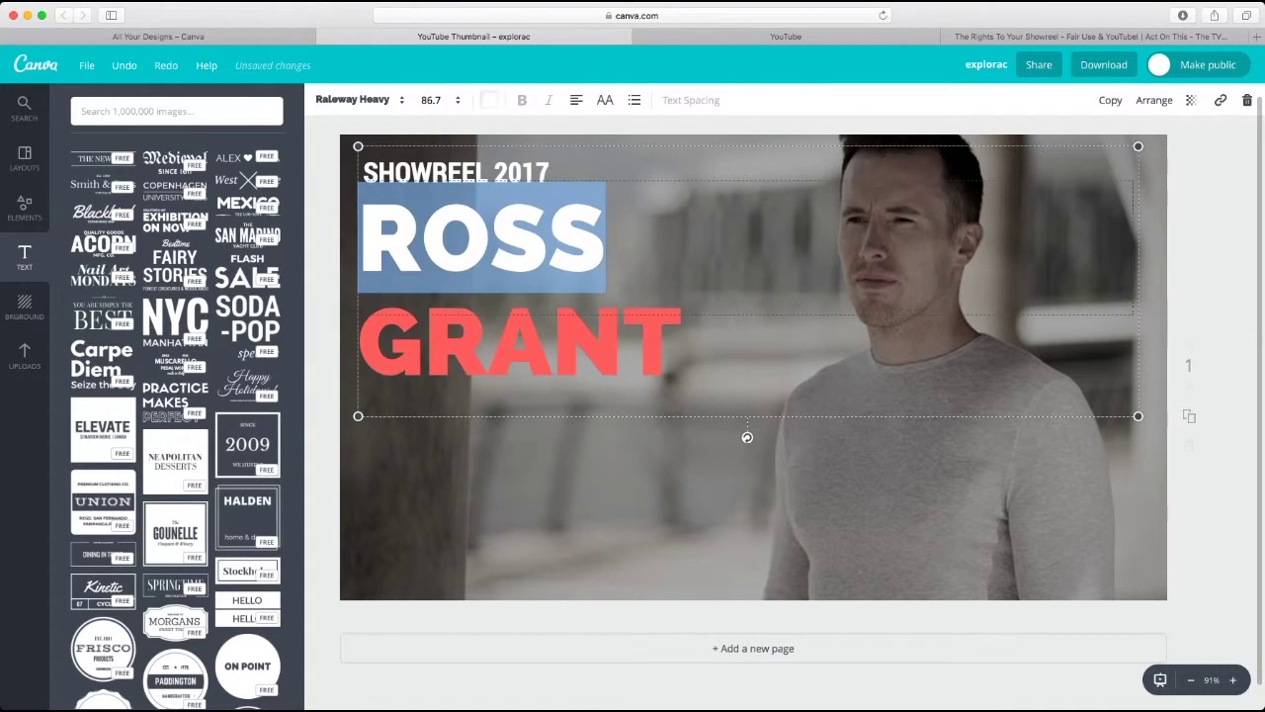
click(488, 99)
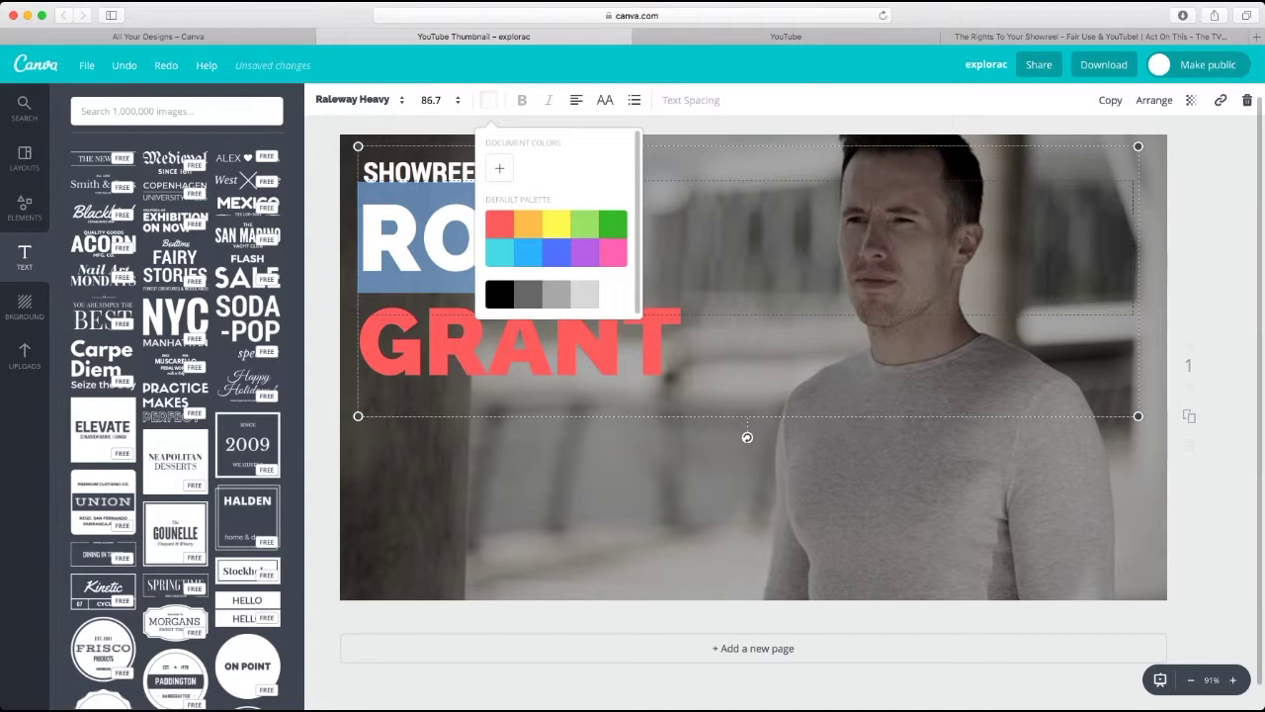
click(499, 223)
click(549, 172)
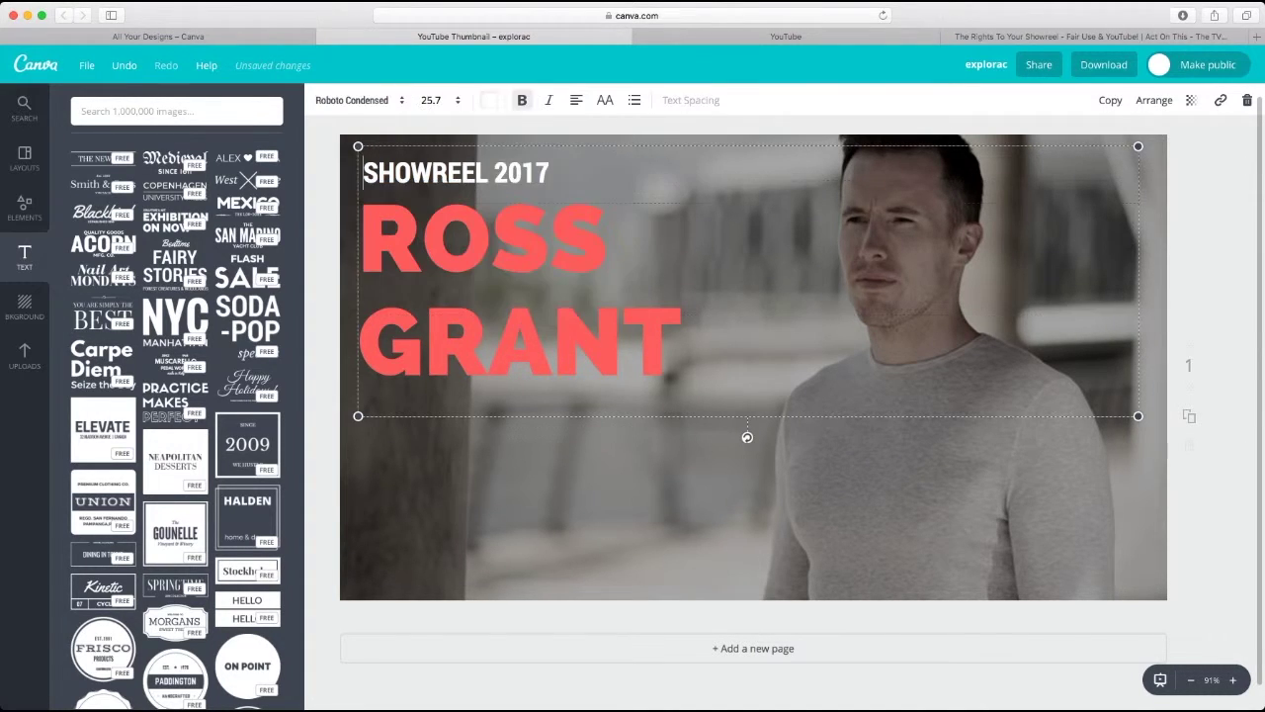
drag(549, 172, 363, 172)
click(761, 554)
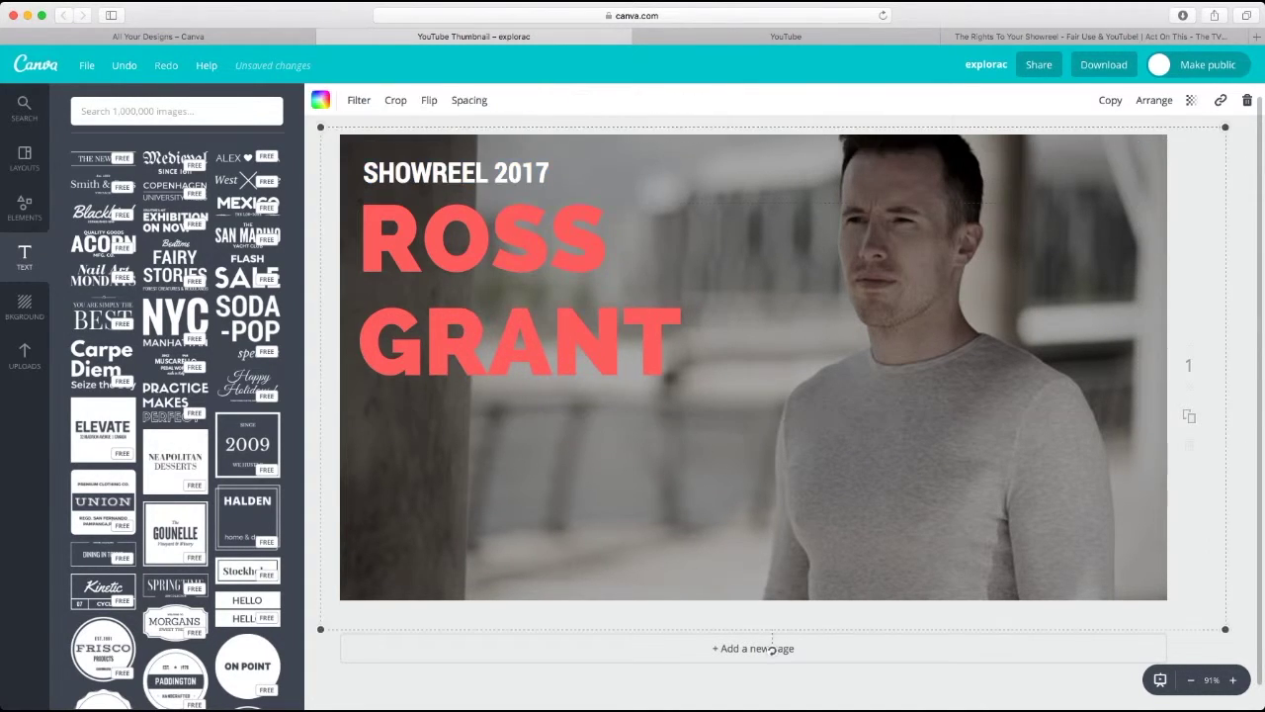
click(772, 642)
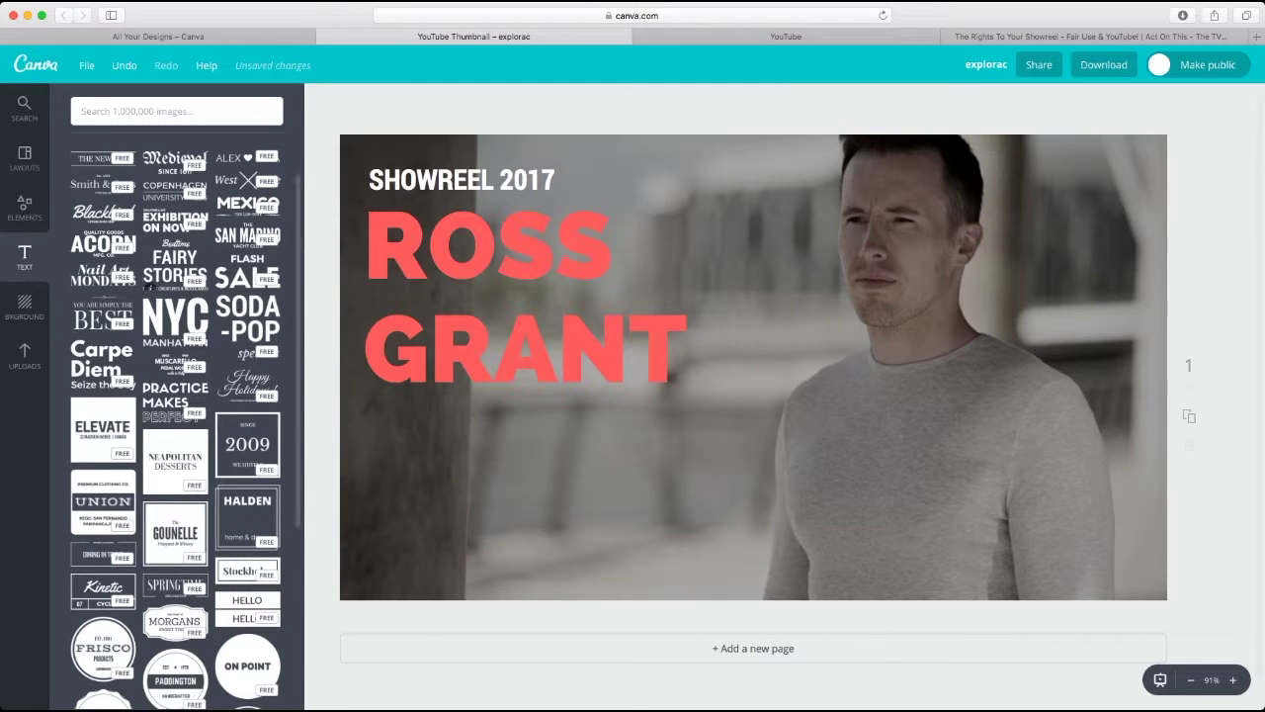
scroll(151, 415, down, 2)
scroll(176, 415, down, 3)
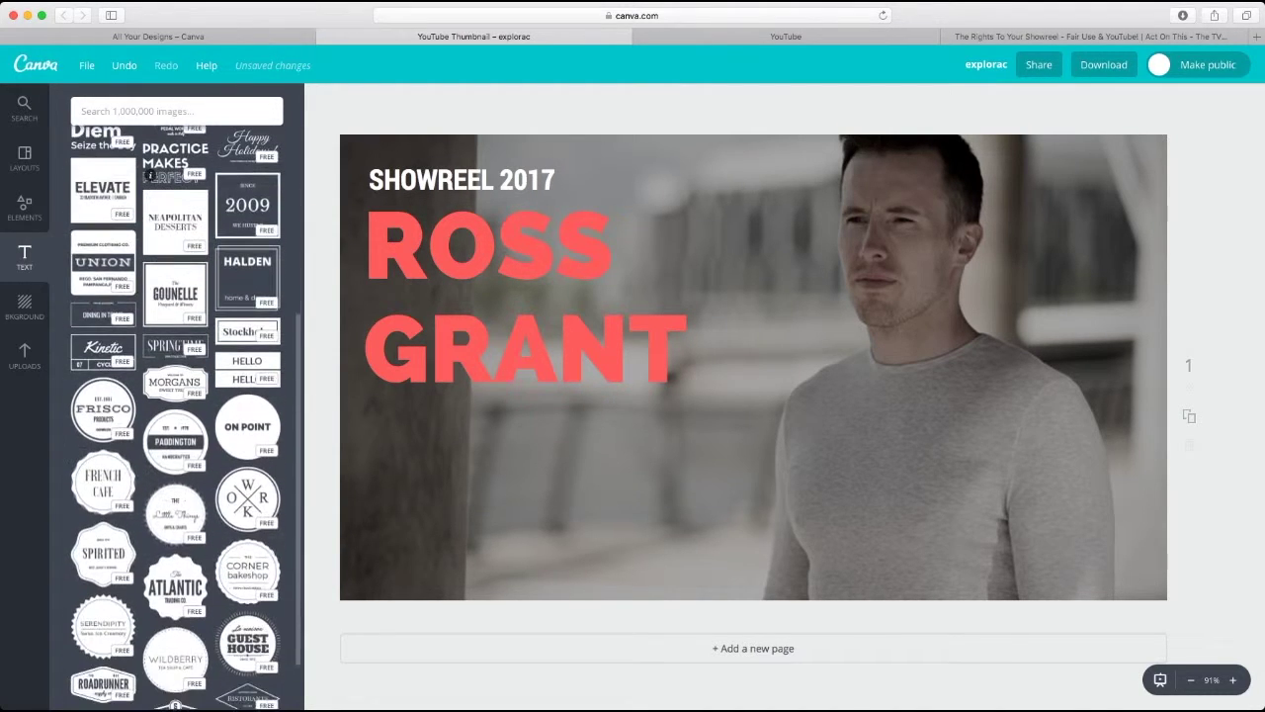
scroll(176, 416, up, 8)
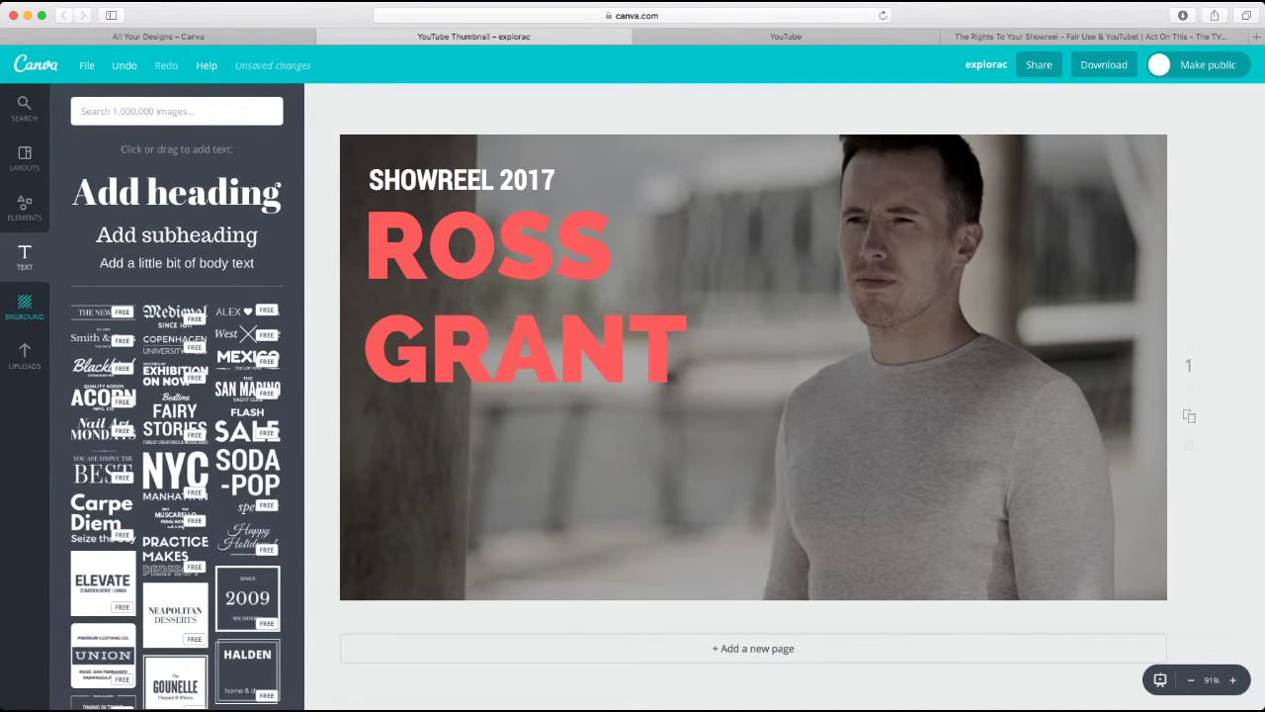
click(23, 206)
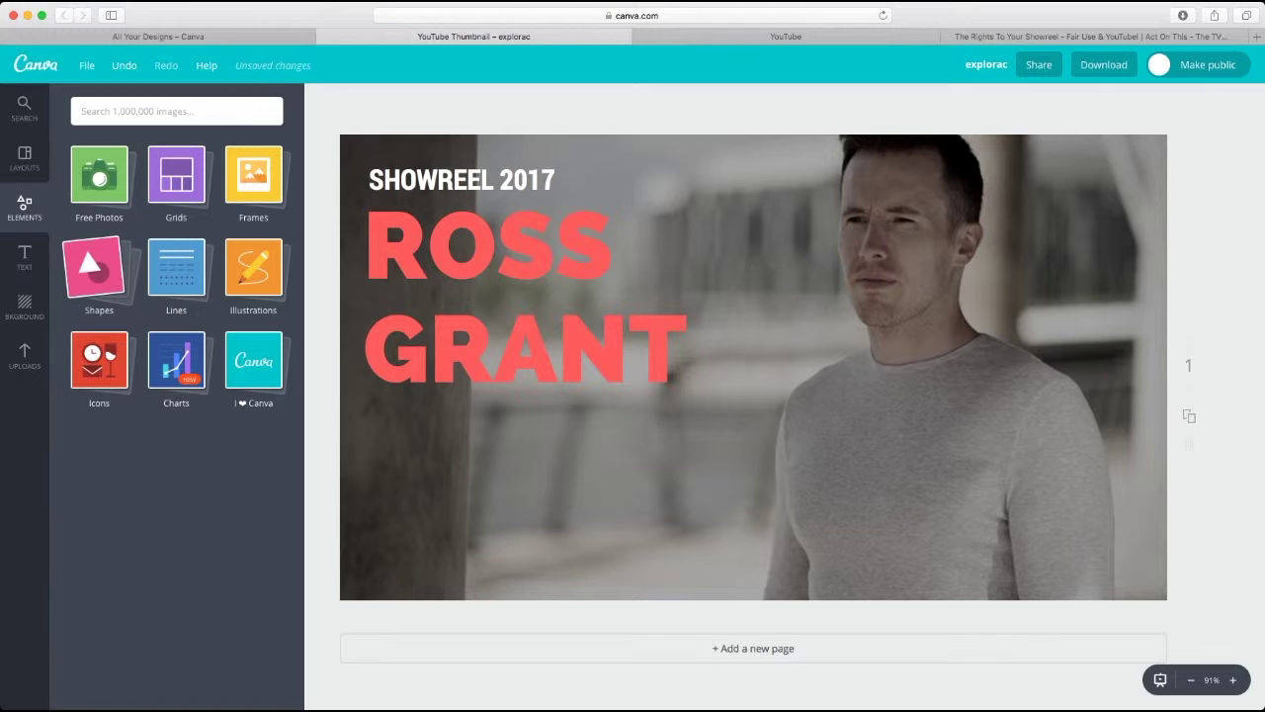
click(173, 266)
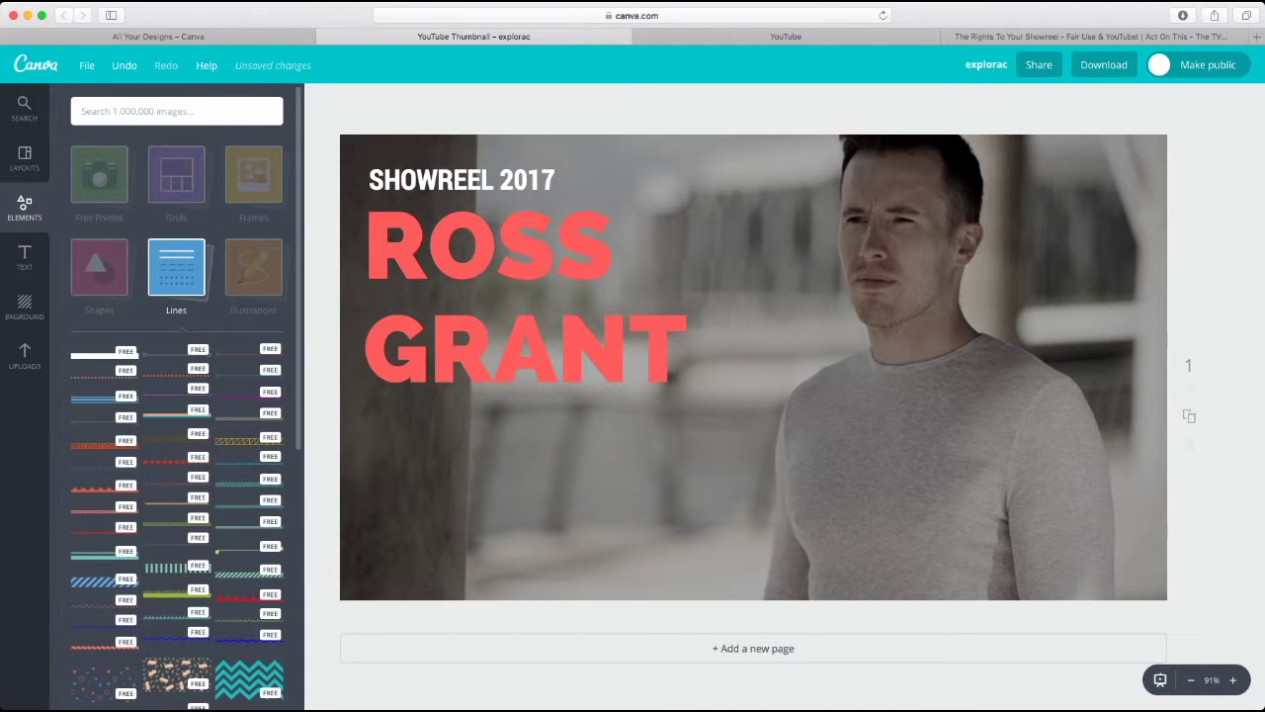
drag(77, 355, 405, 433)
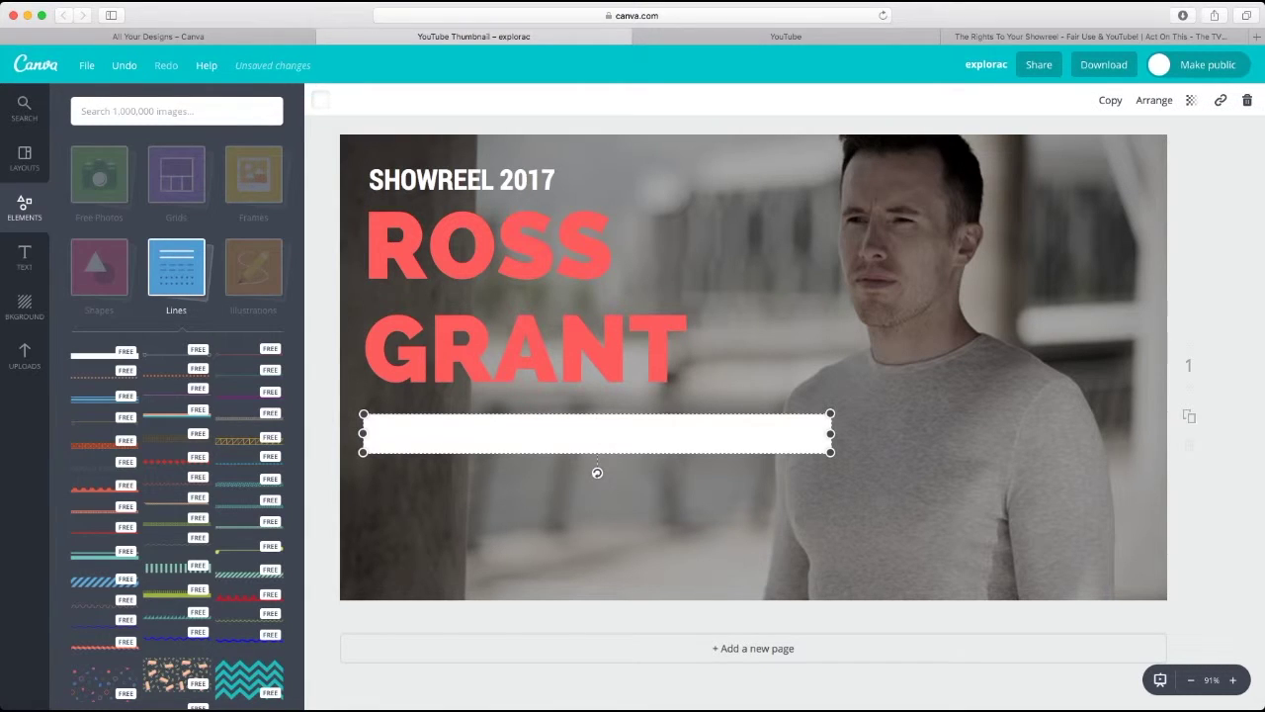
drag(830, 433, 714, 433)
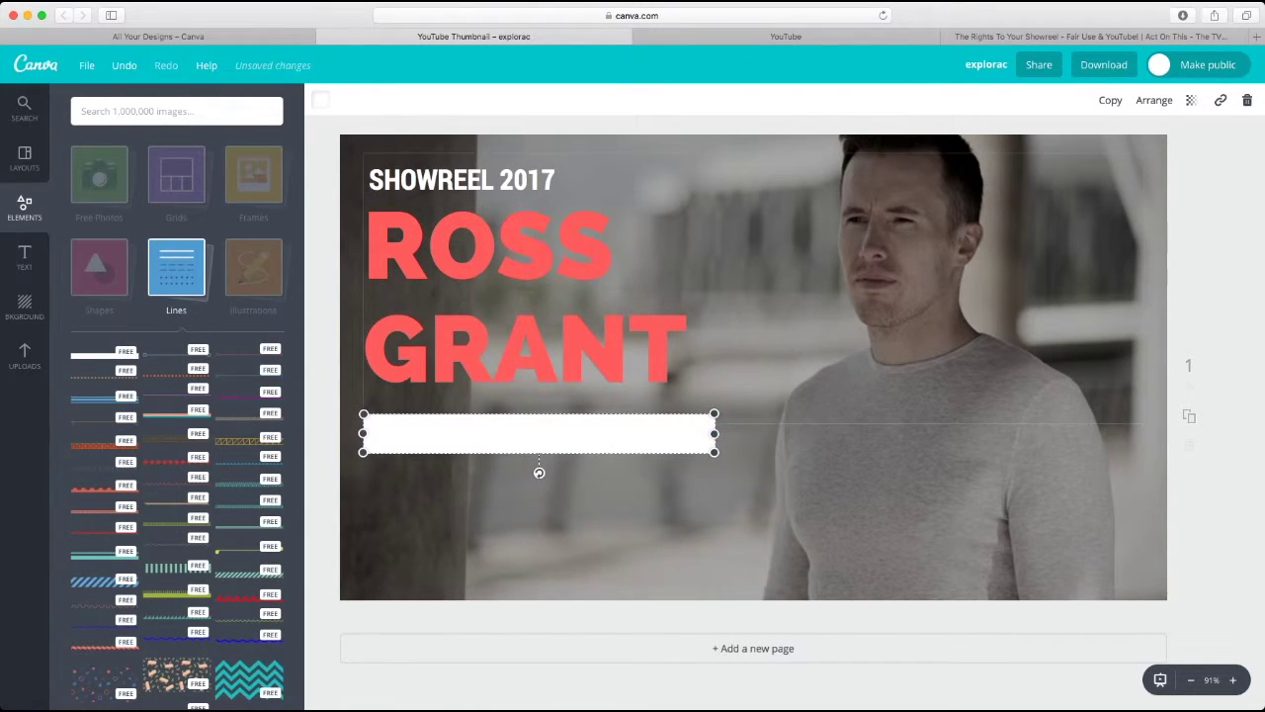
drag(539, 433, 538, 463)
drag(475, 247, 474, 290)
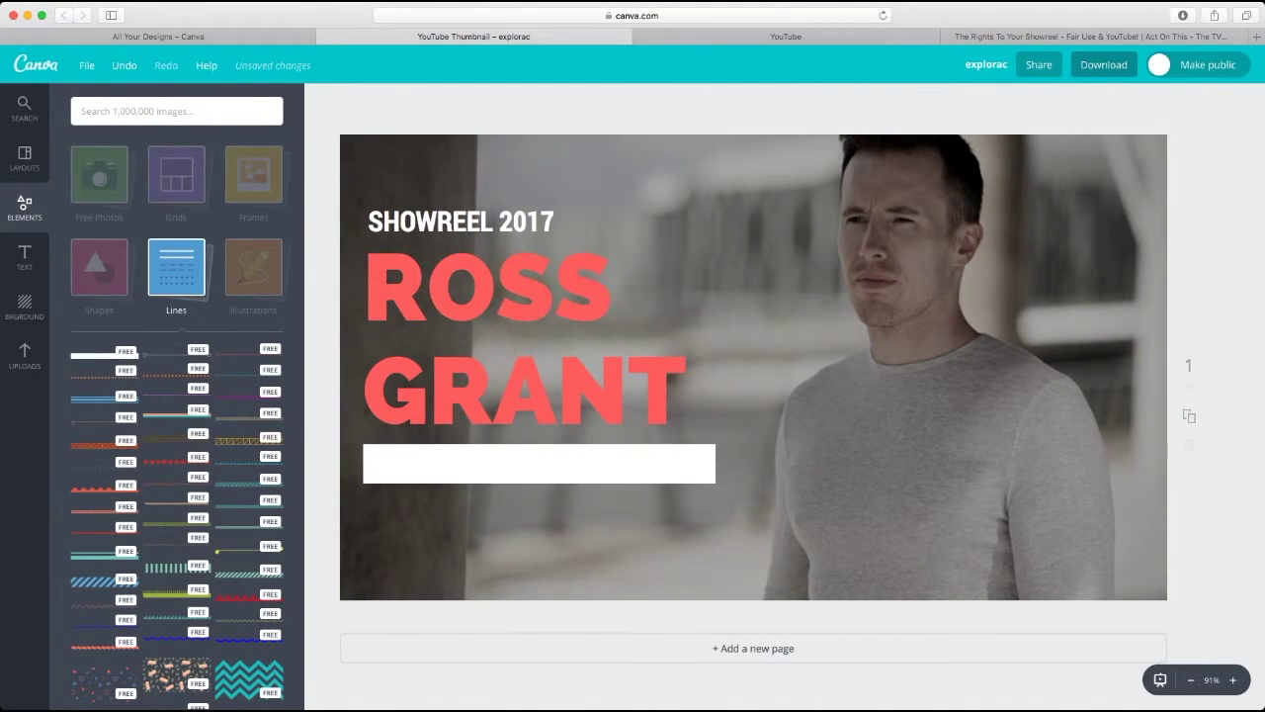
Download the finished thumbnail design as a PNG
click(1103, 64)
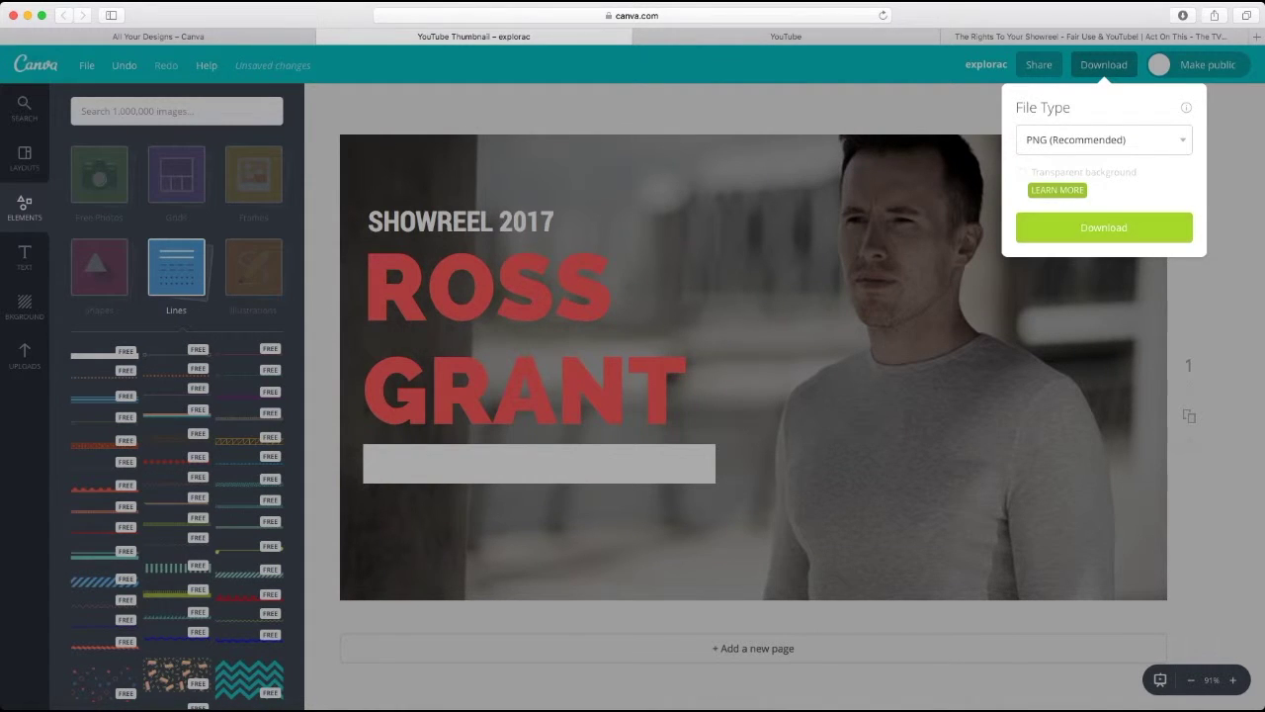
click(1103, 228)
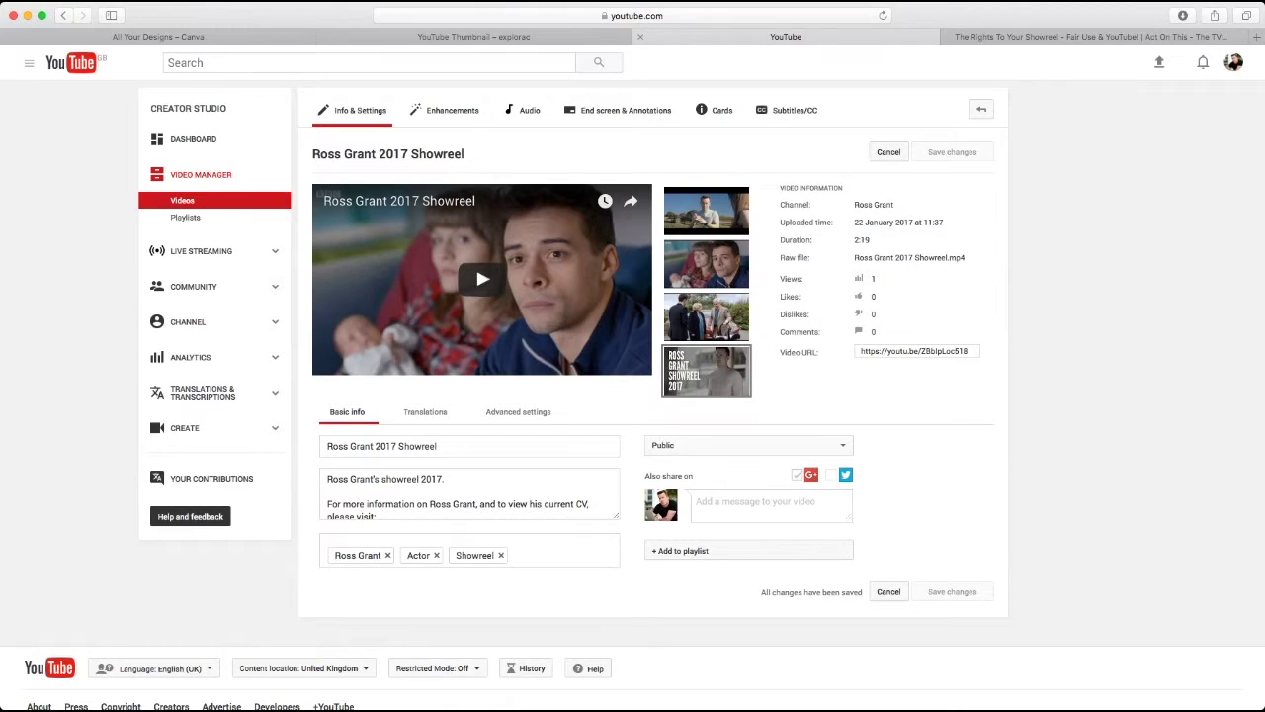
mouse_move(705, 370)
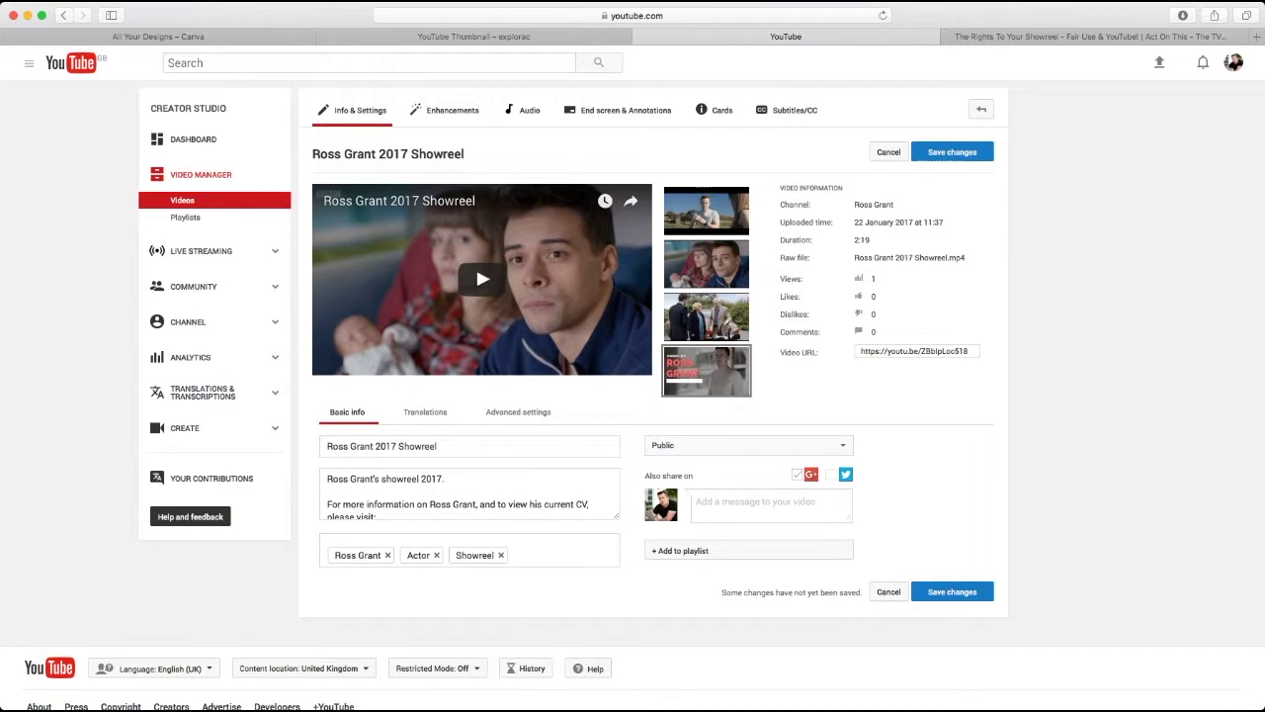
Save the new YouTube thumbnail and switch to 'The Rights To Your Showreel' article
click(952, 152)
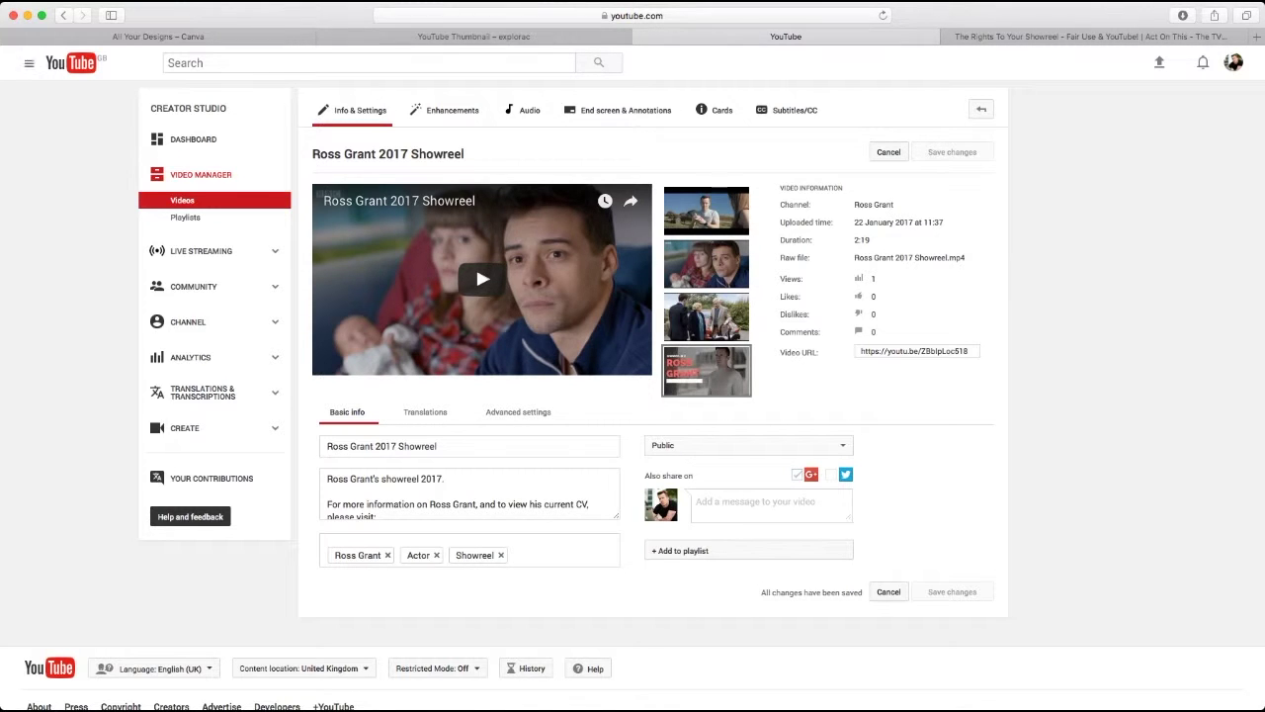
click(1038, 36)
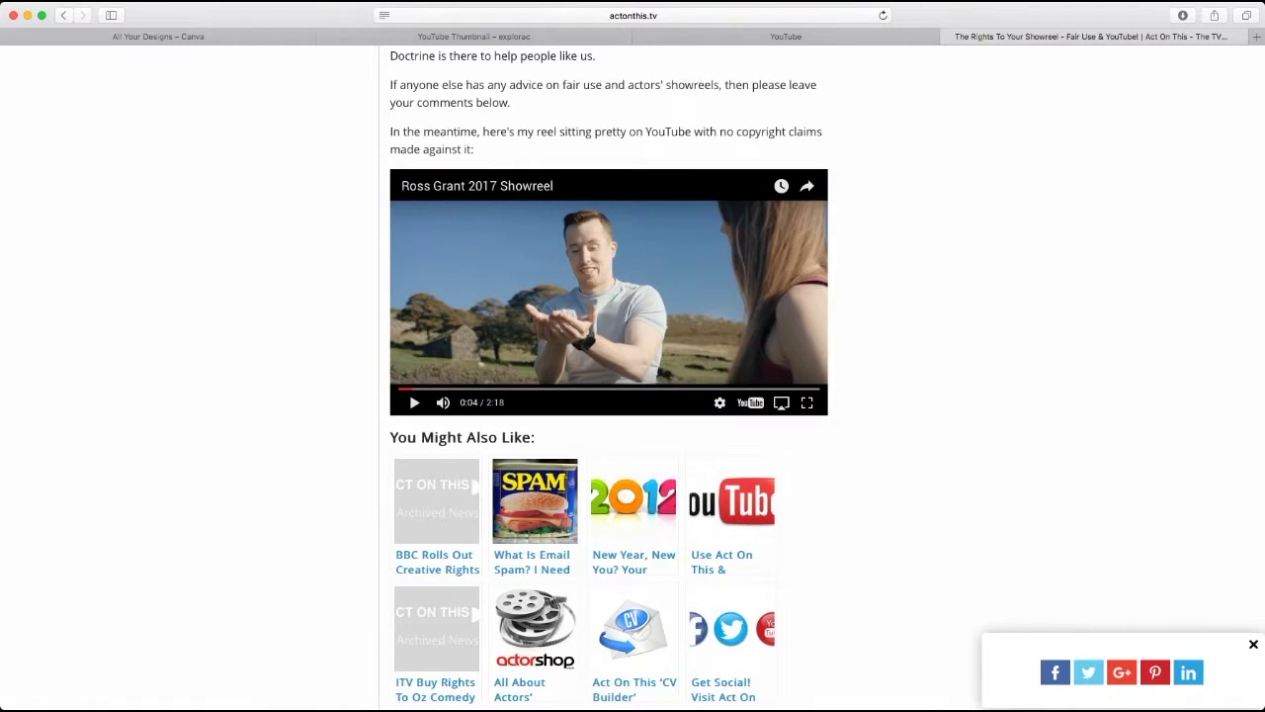
Reload the Act On This article twice until the embed shows the SHOWREEL 2017 thumbnail
key(super+r)
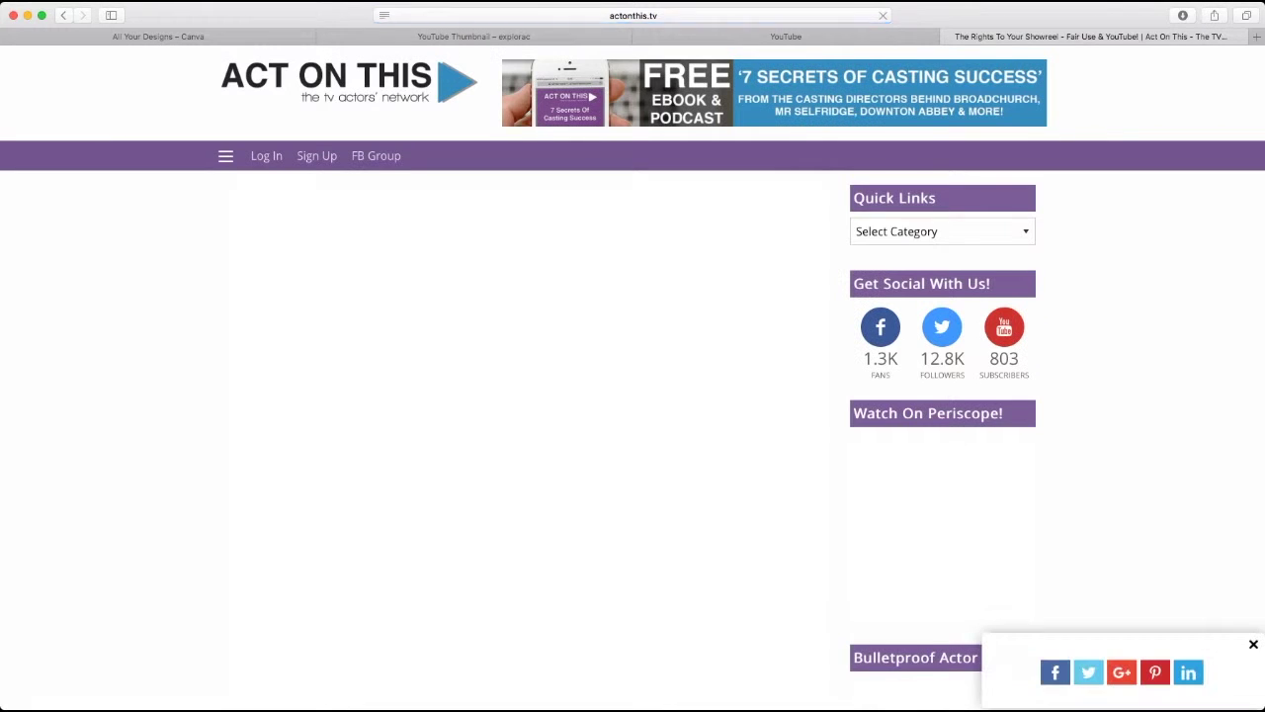
scroll(609, 395, down, 5)
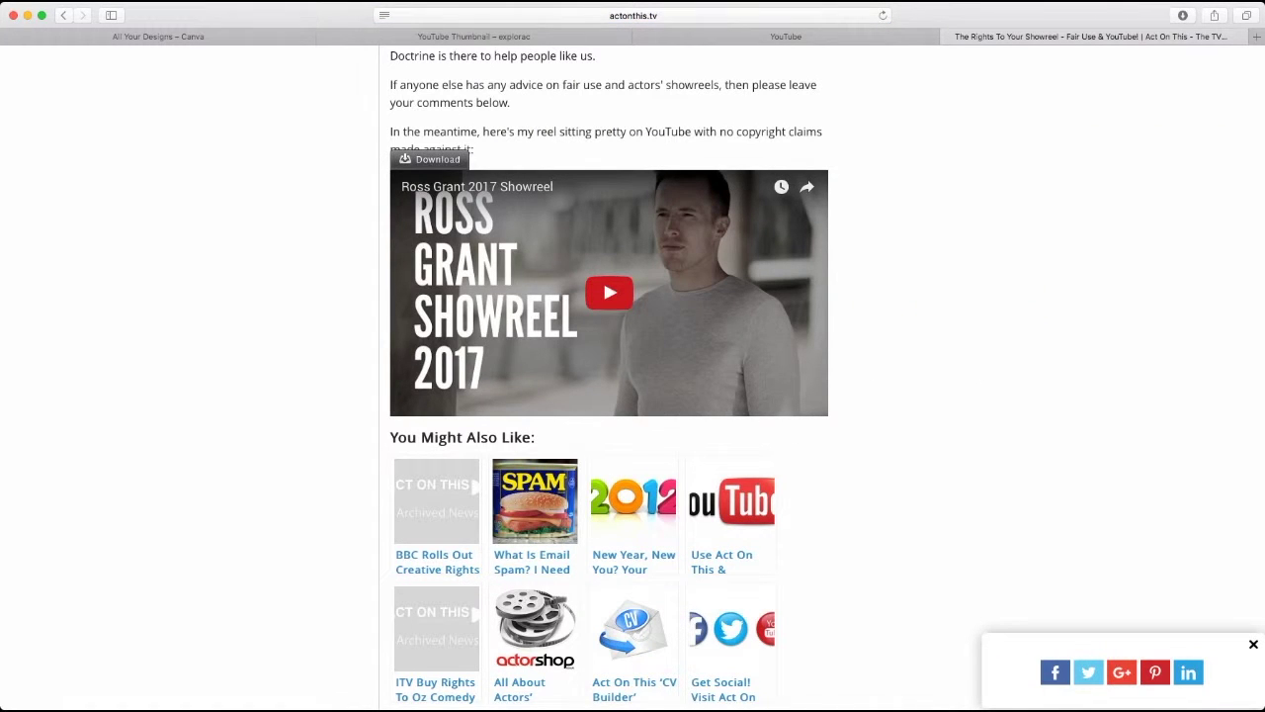
key(super+r)
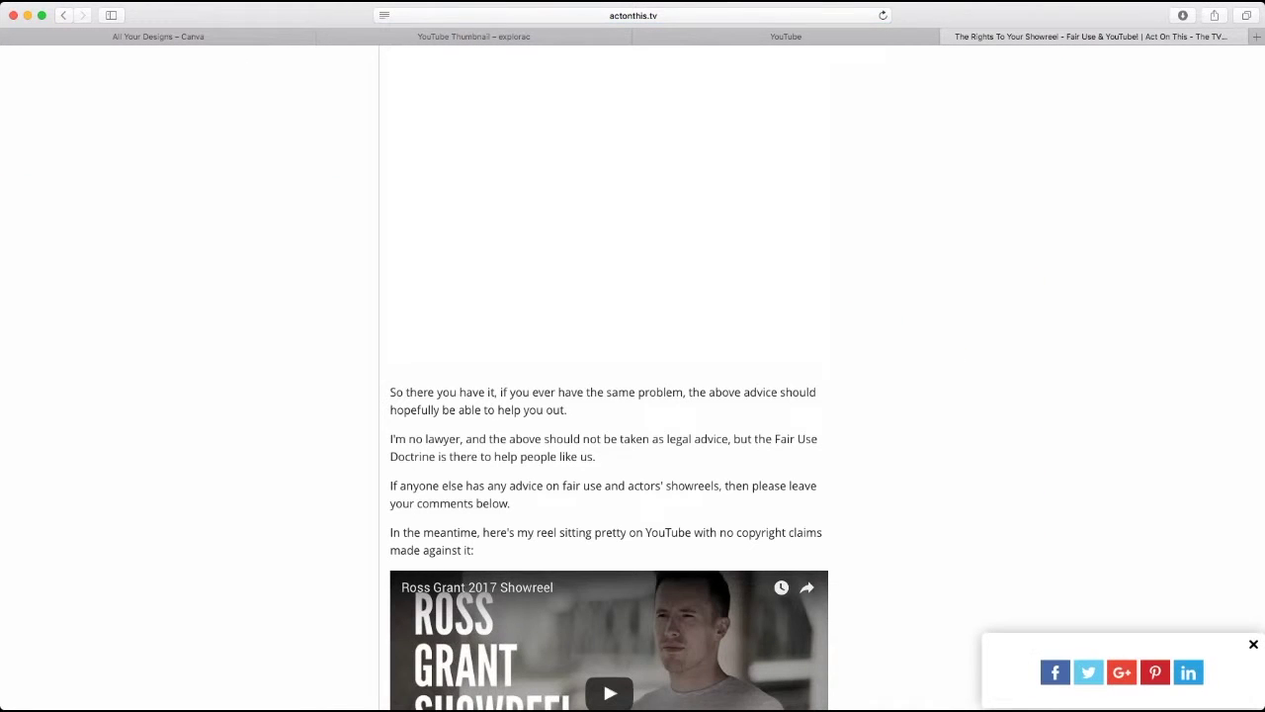
scroll(609, 396, down, 8)
scroll(609, 396, up, 6)
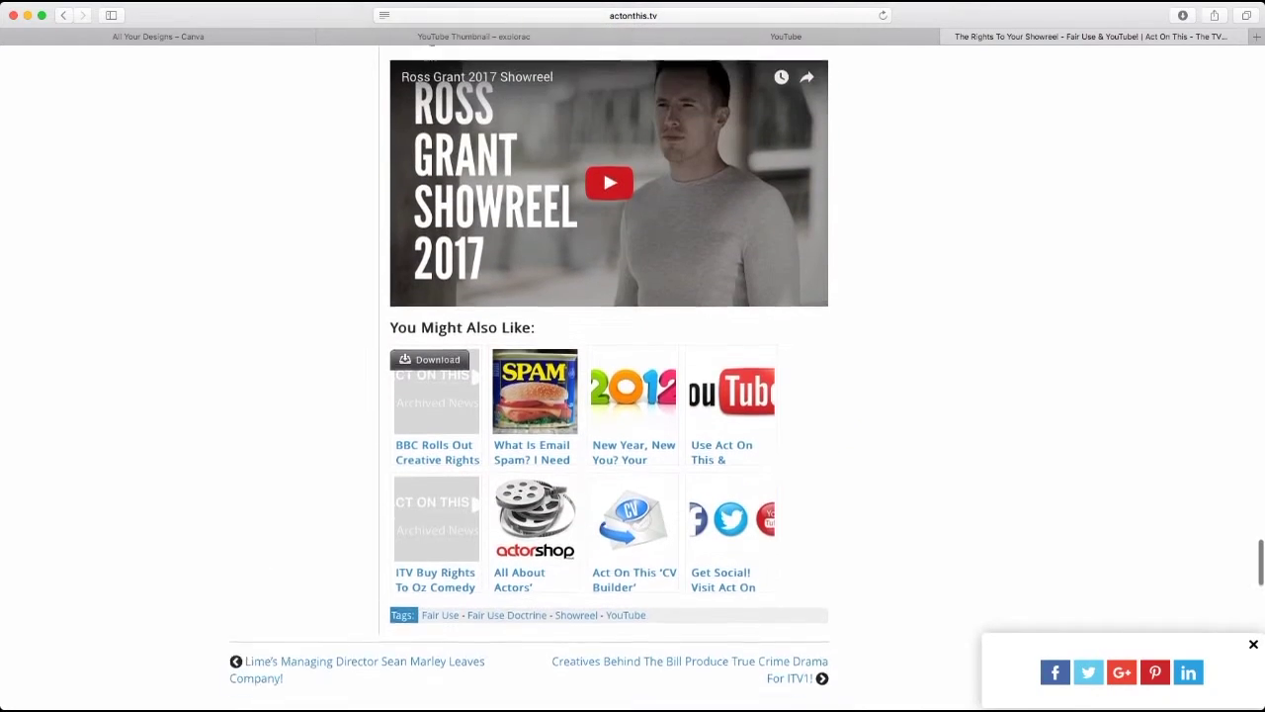
scroll(609, 396, down, 2)
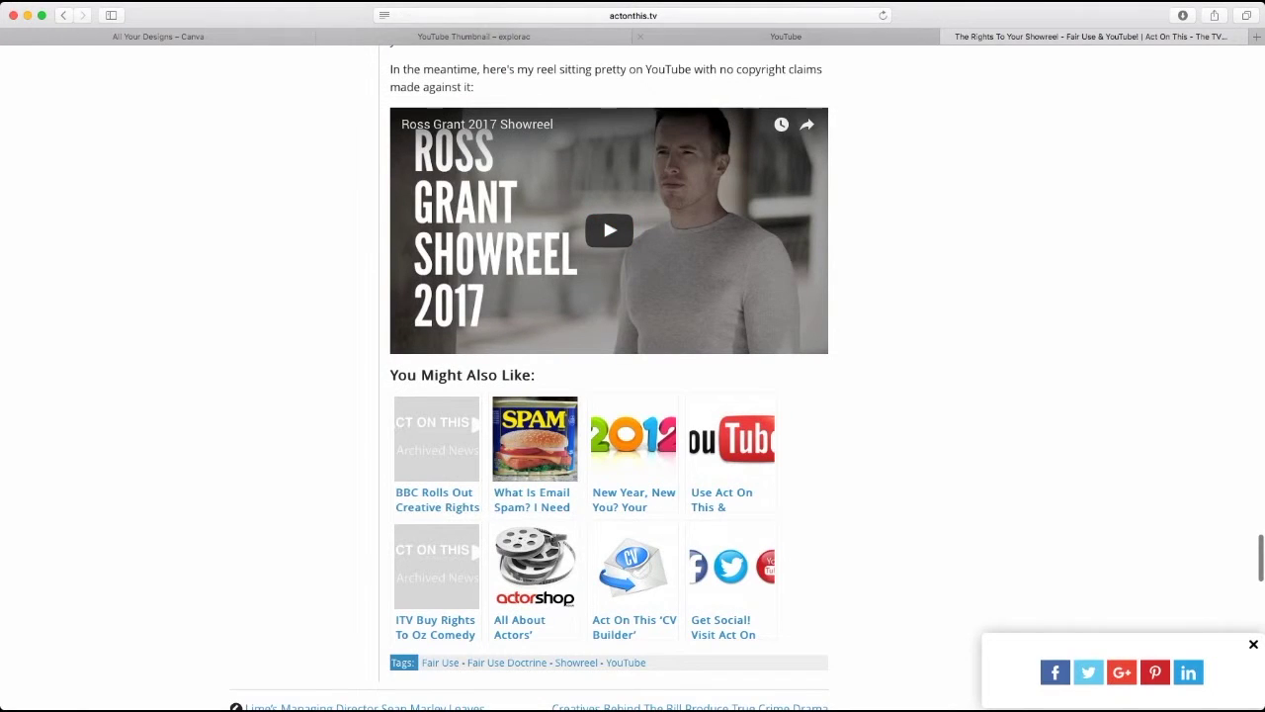
key(ctrl+shift+Tab)
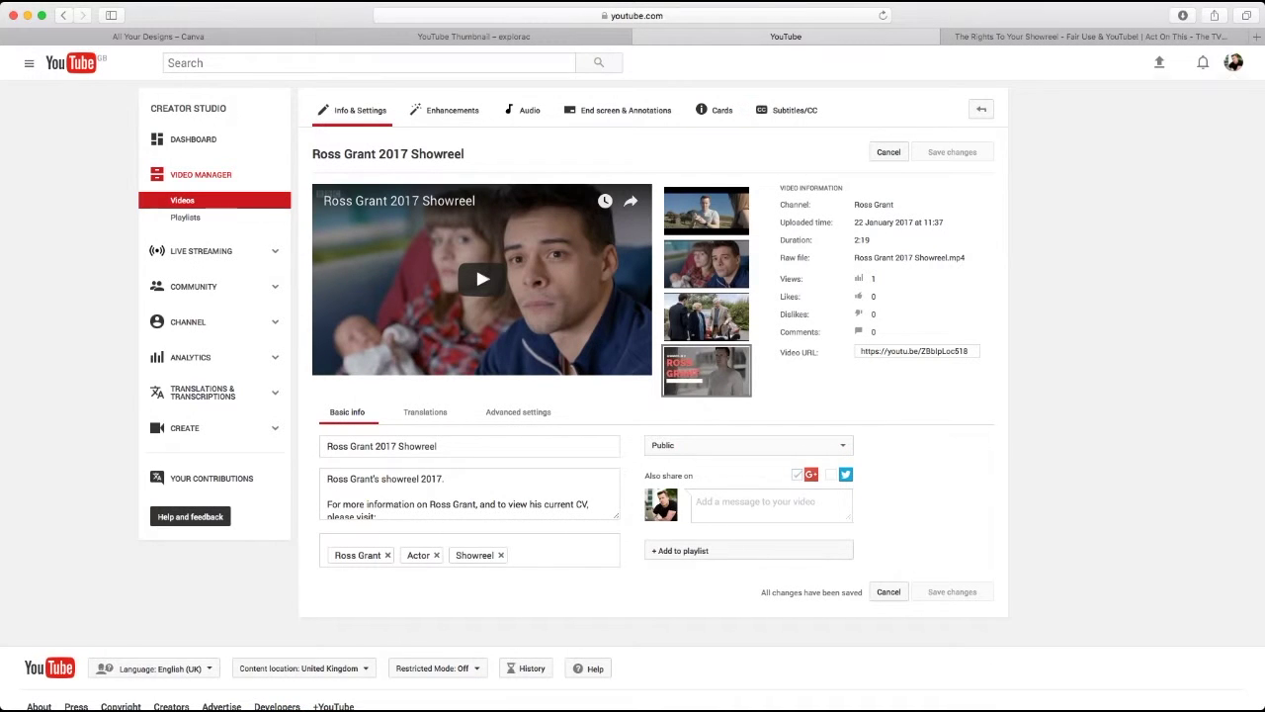
Open the Creator Studio dashboard from the account menu, then return to the Canva thumbnail
click(1234, 62)
click(1151, 153)
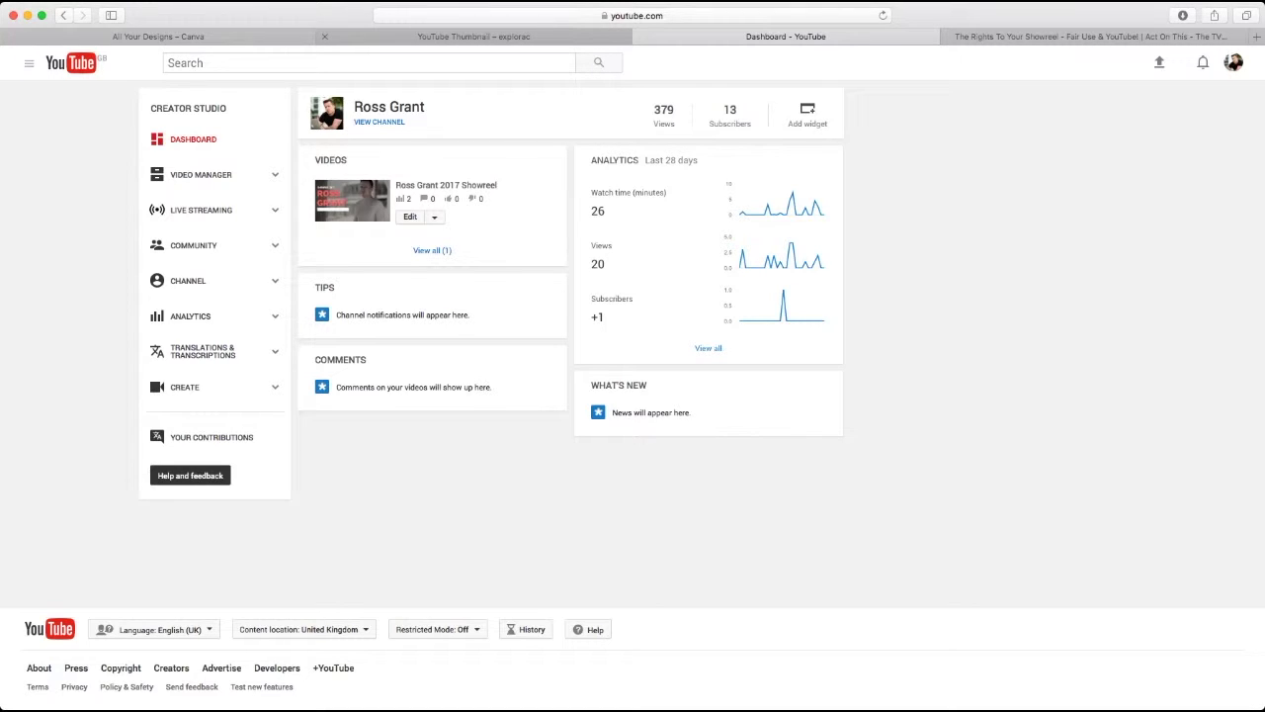
click(475, 37)
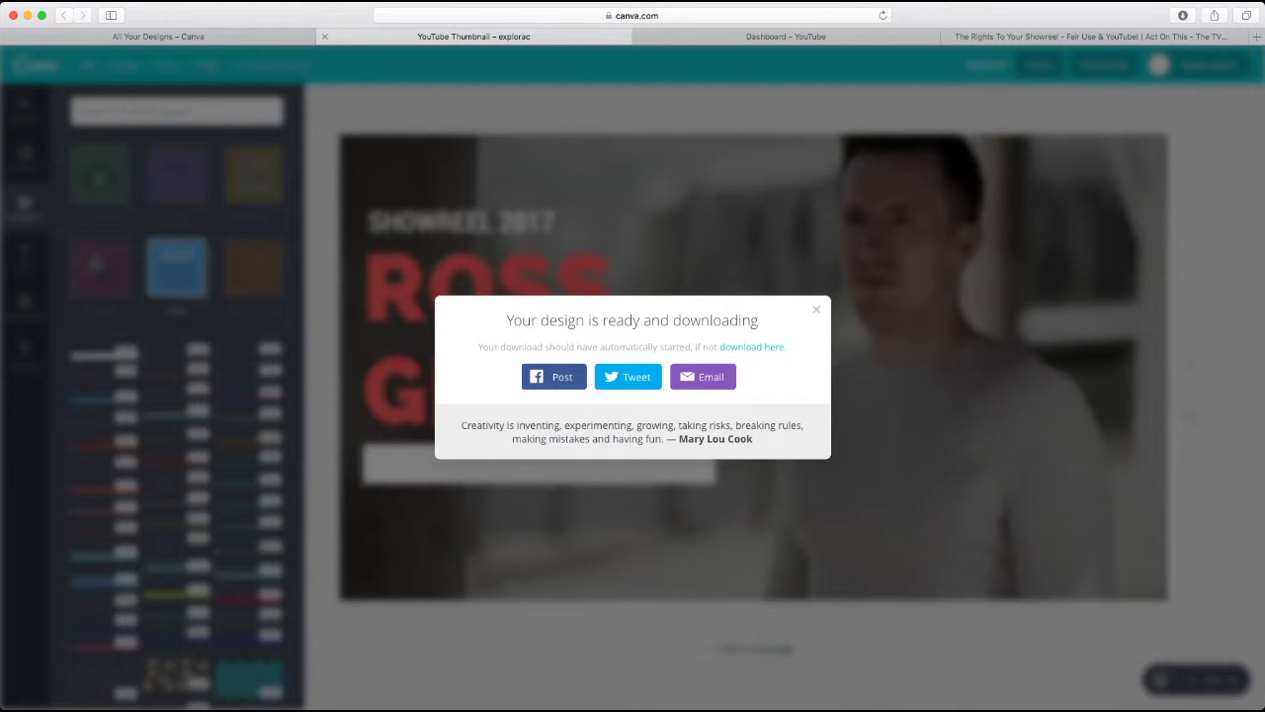
Dismiss the download notice and review the actor background photo's filter settings
key(Escape)
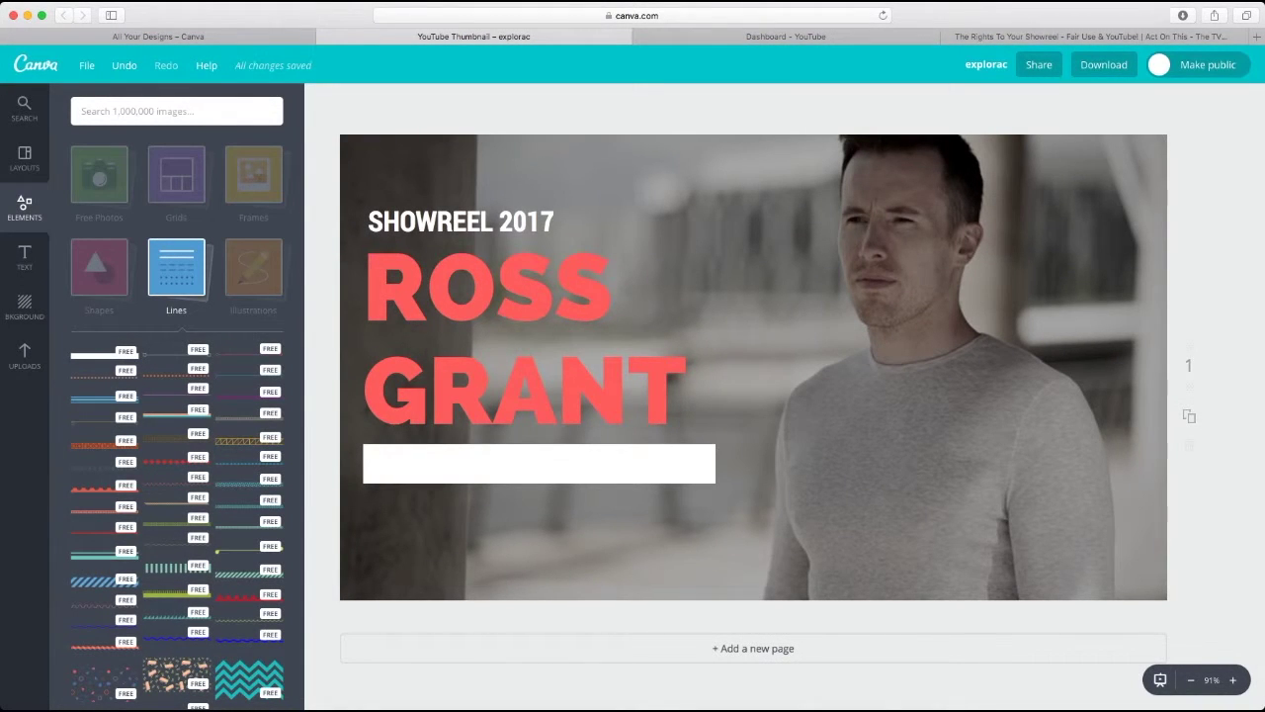
click(772, 593)
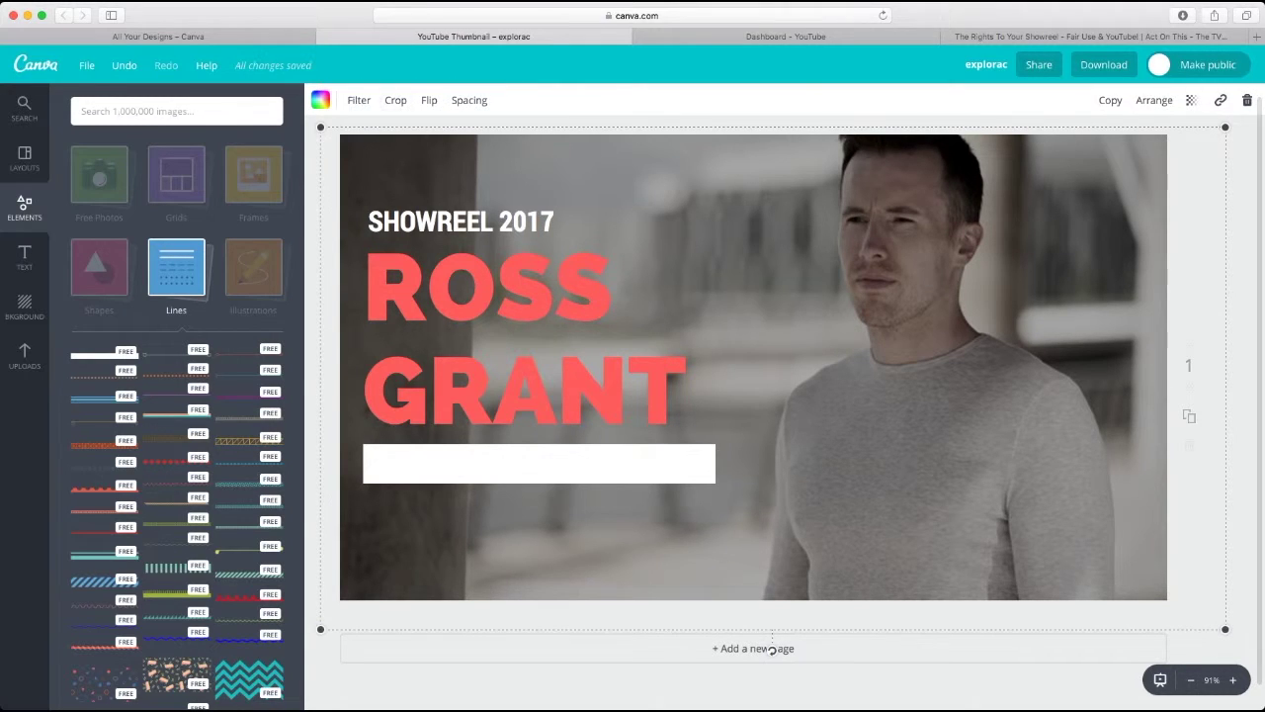
click(358, 100)
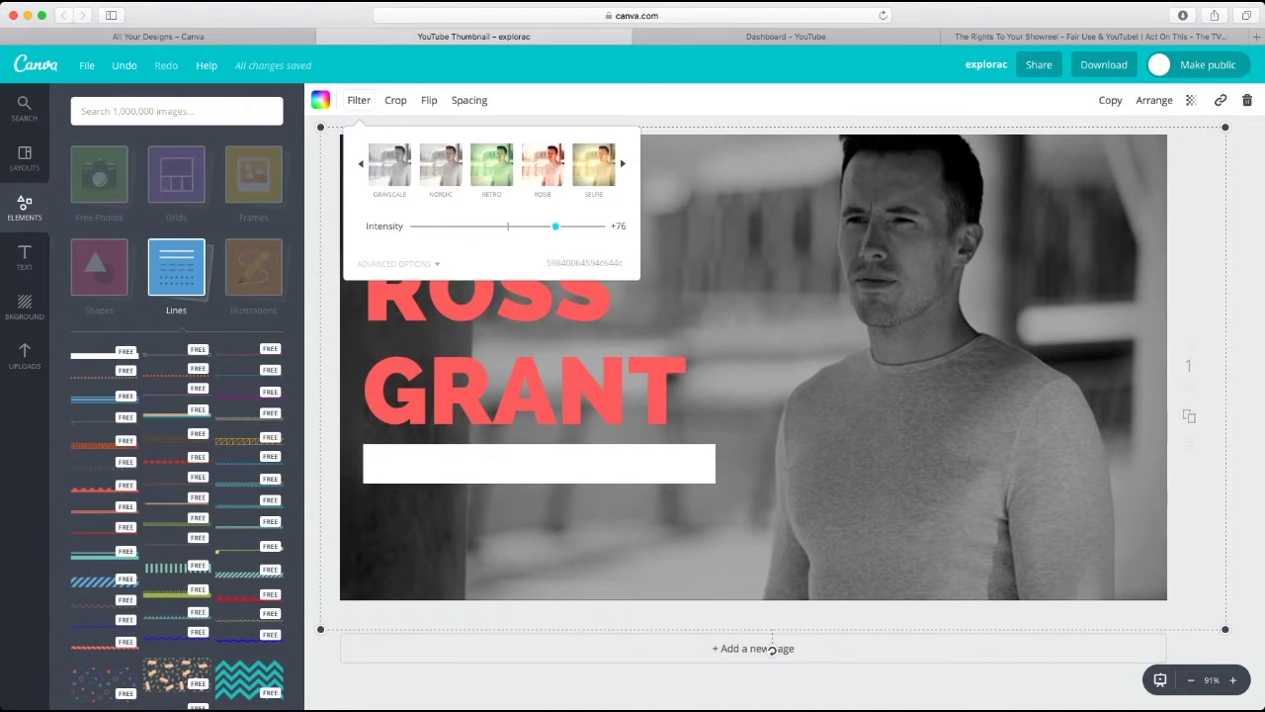
key(Escape)
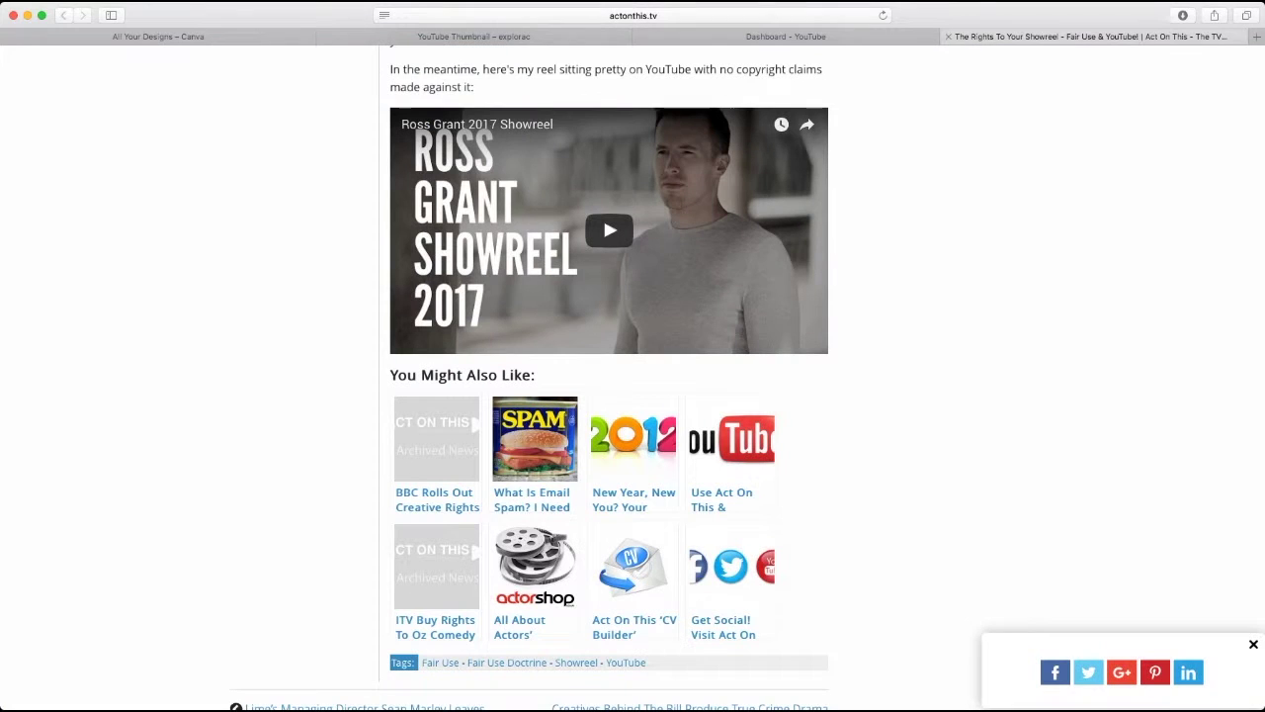
key(super+4)
scroll(603, 228, up, 1)
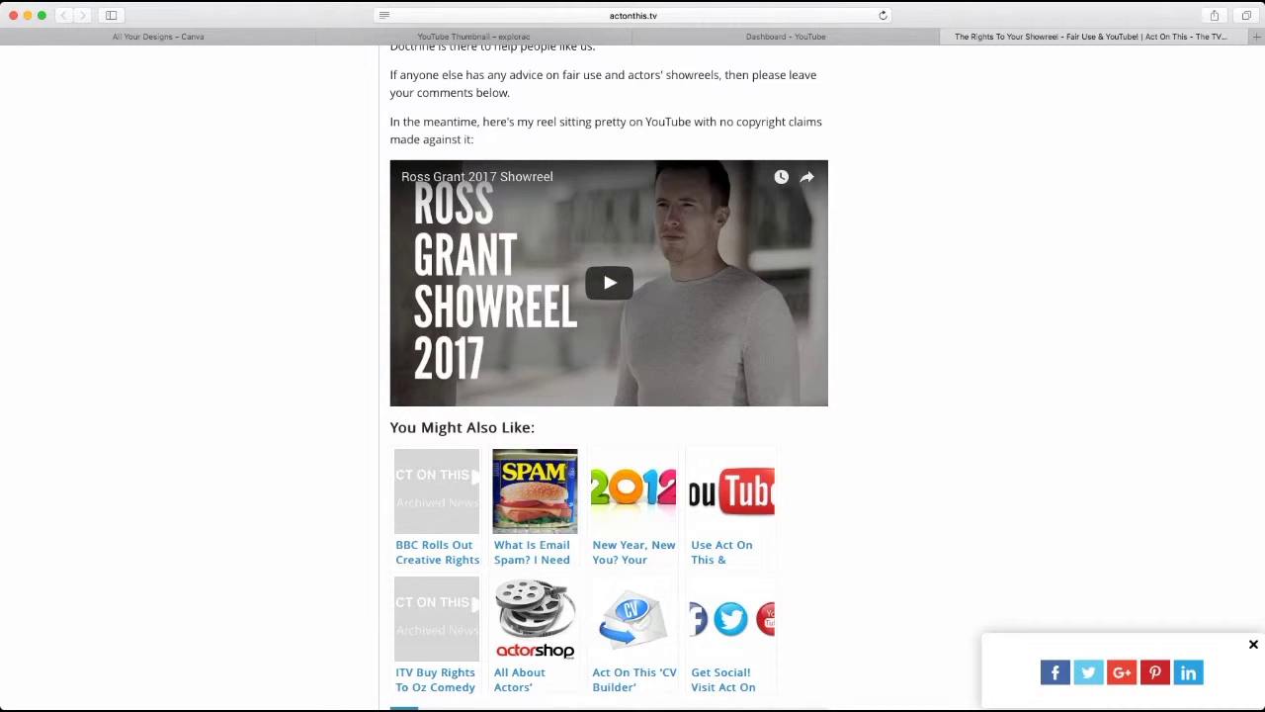
key(super+r)
key(super+r)
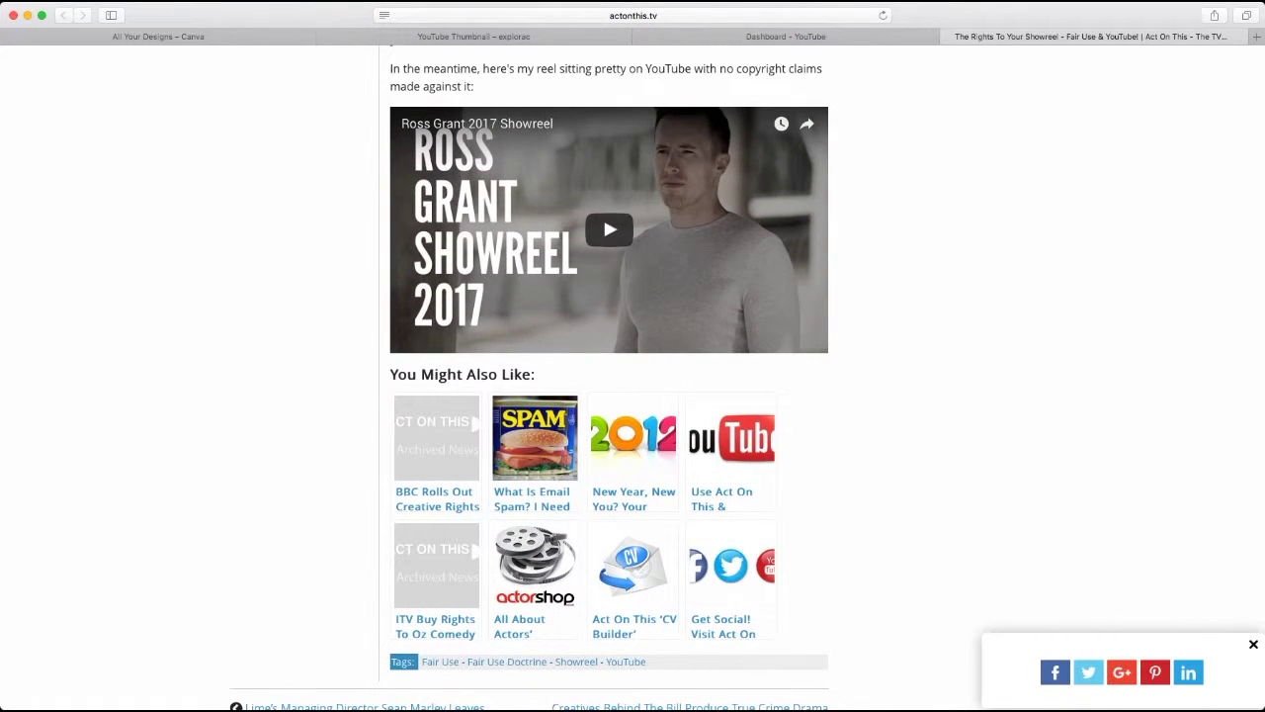
Browse Canva's Create a design gallery, including YouTube Thumbnail, before returning to the YouTube dashboard
click(94, 37)
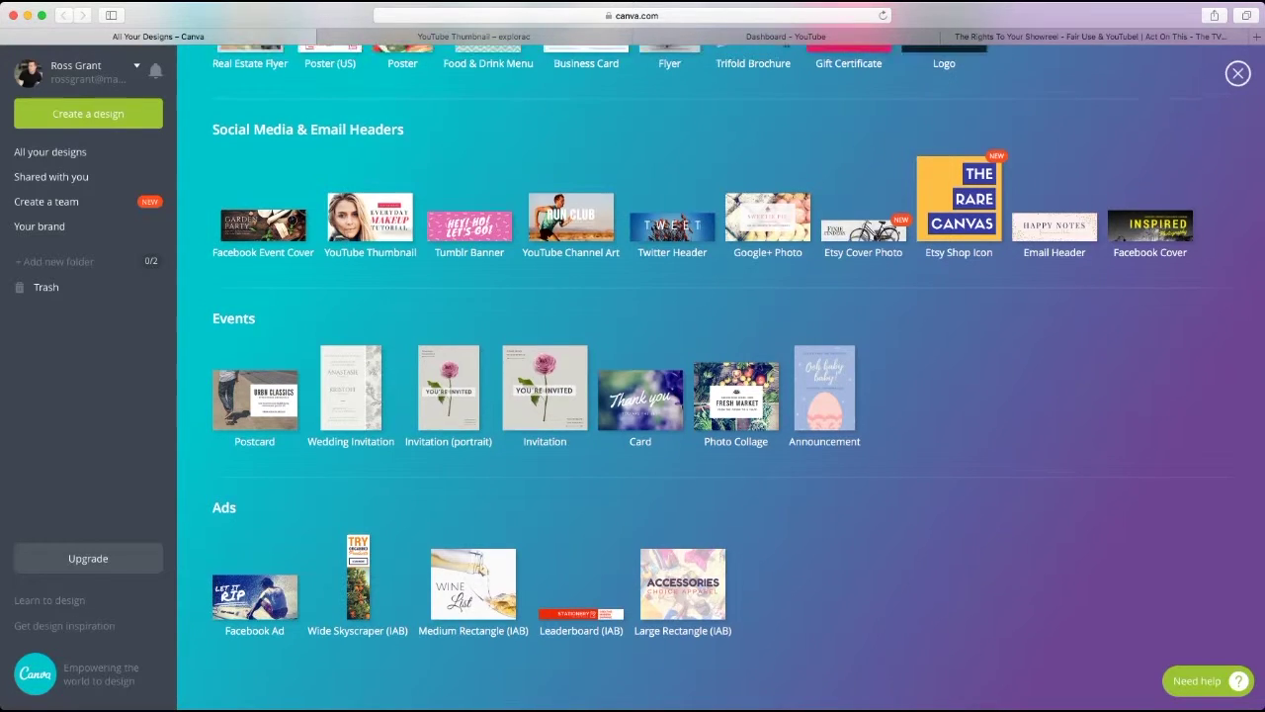
scroll(732, 376, up, 5)
scroll(732, 376, up, 5)
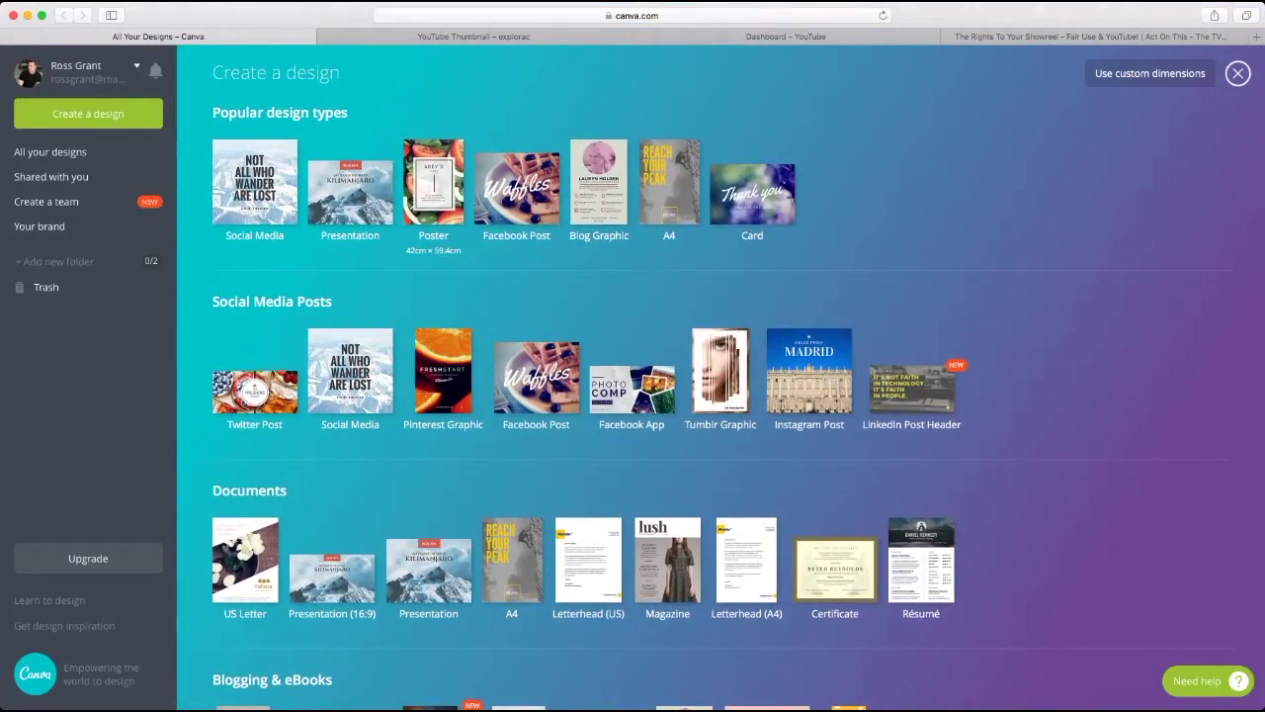
scroll(732, 376, down, 6)
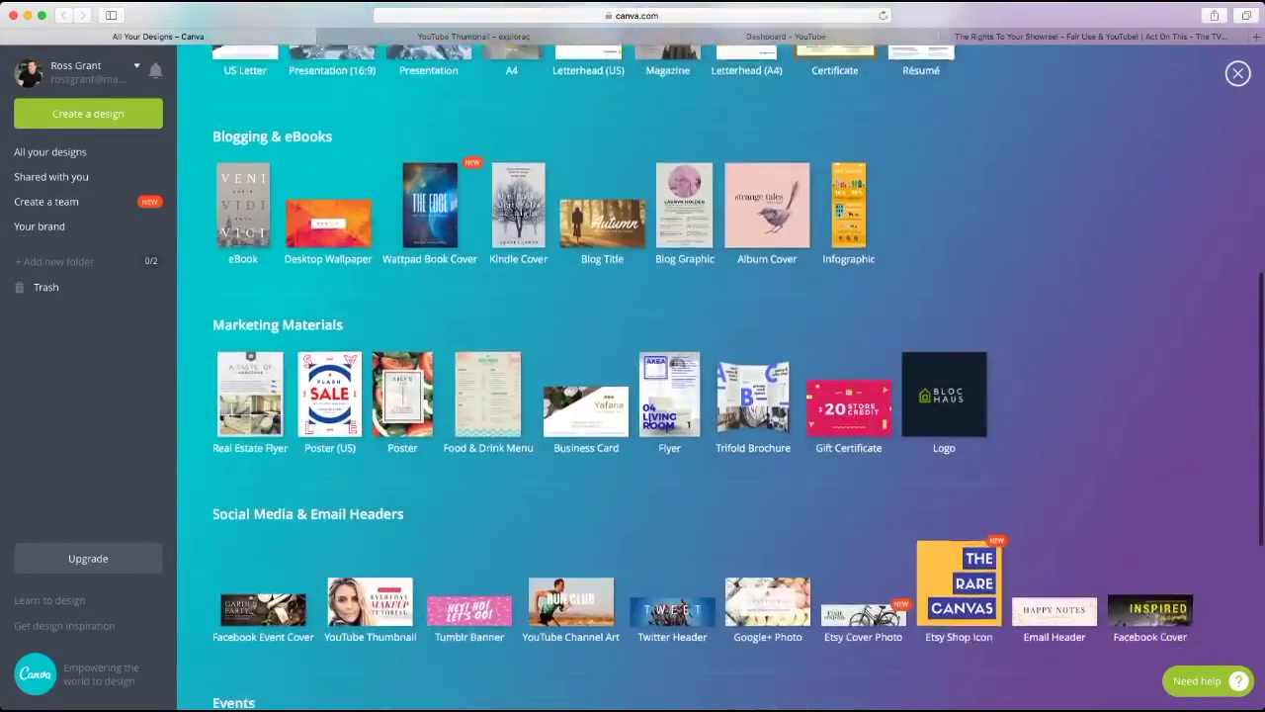
scroll(731, 375, down, 4)
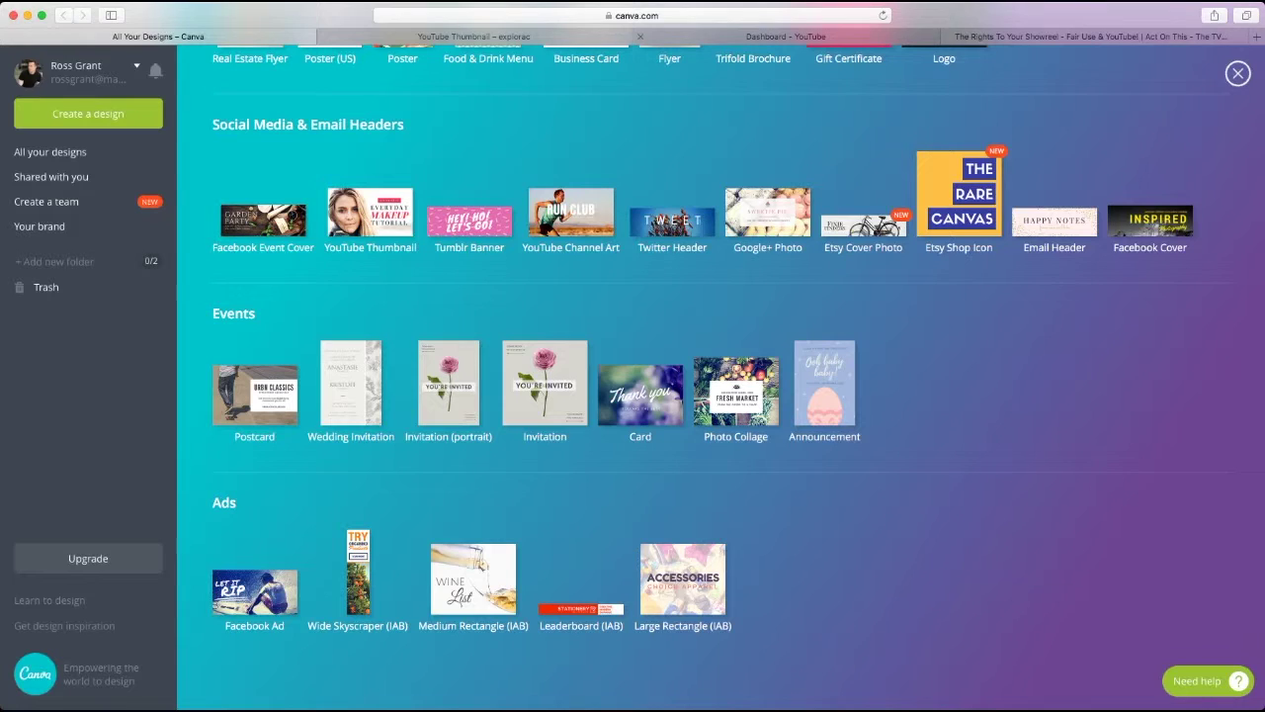
click(751, 37)
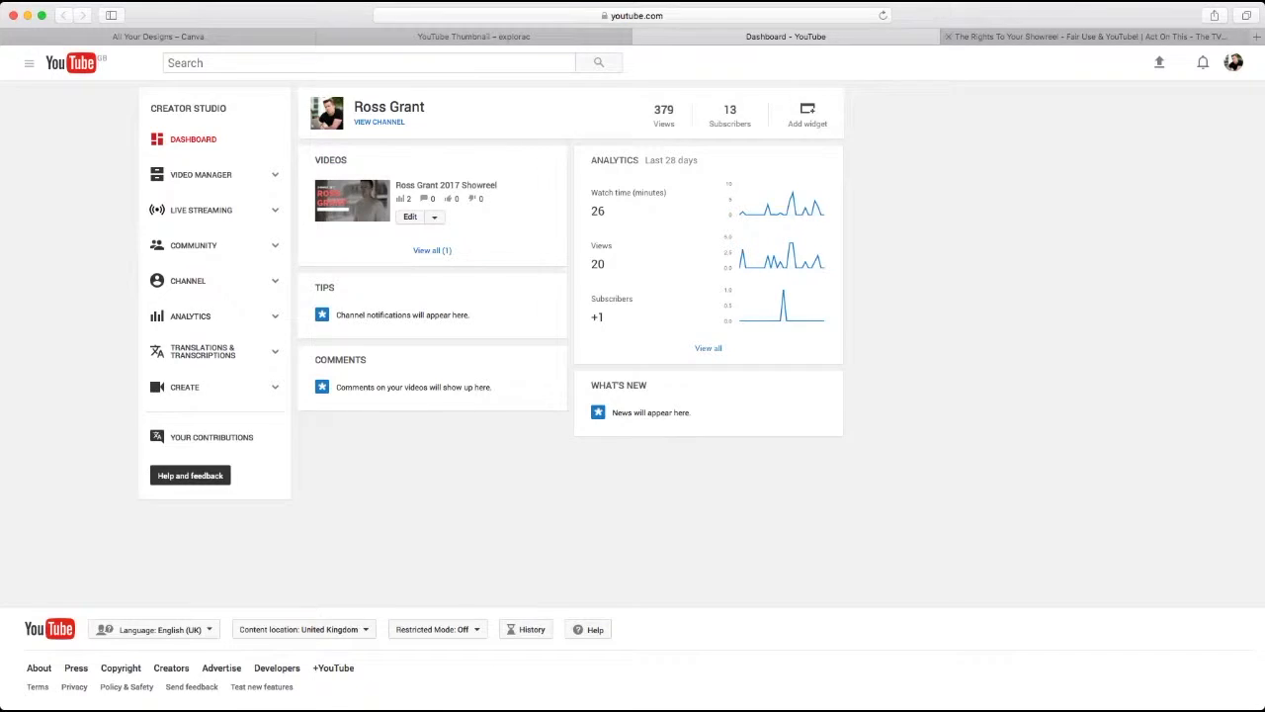
click(1088, 37)
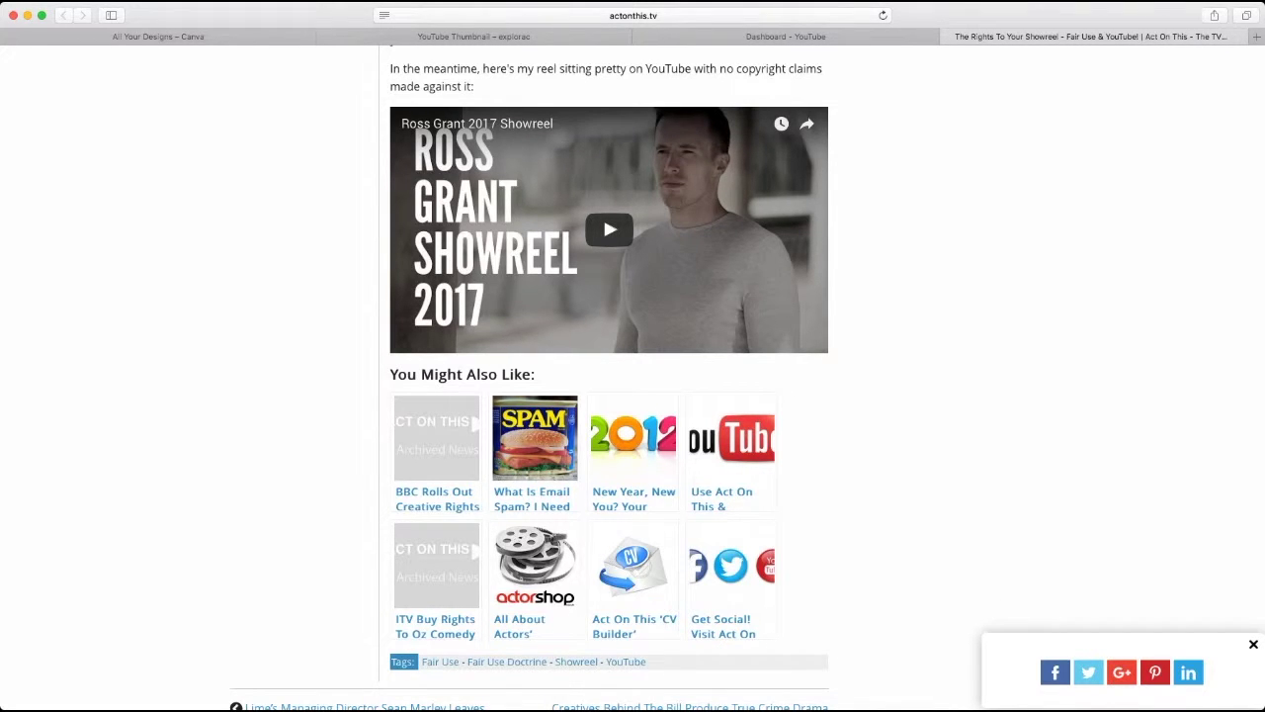
key(super+r)
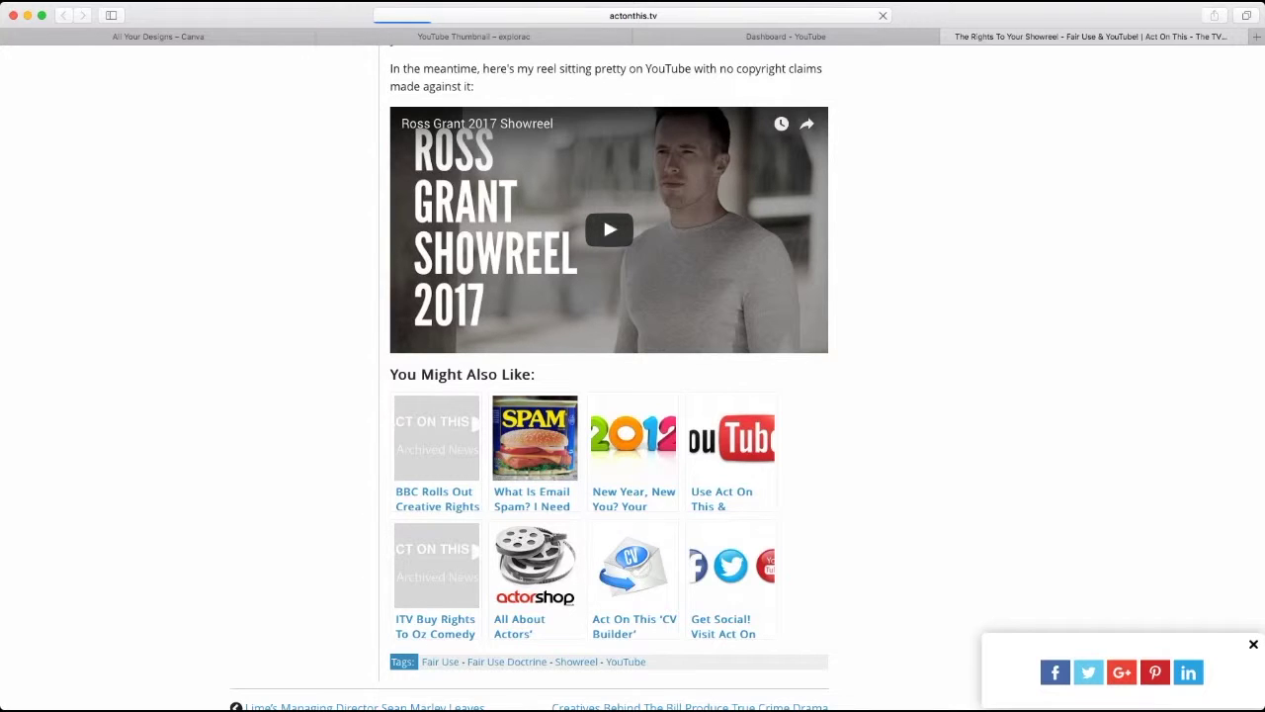